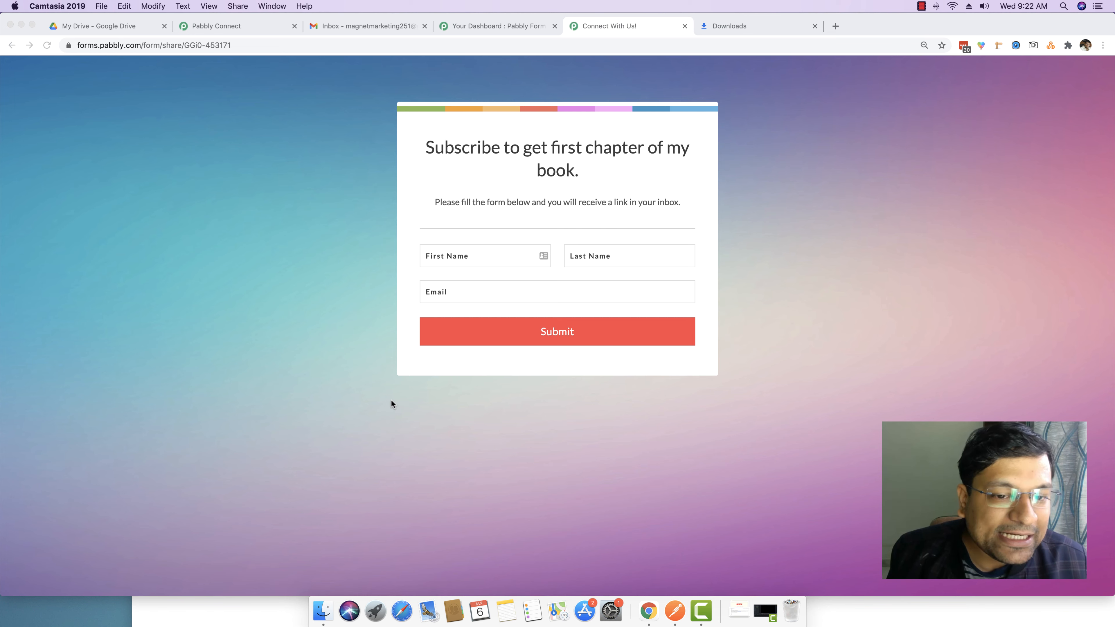
Review the subscription form's Email field and heading, then move over to Google Drive's My Drive
click(459, 293)
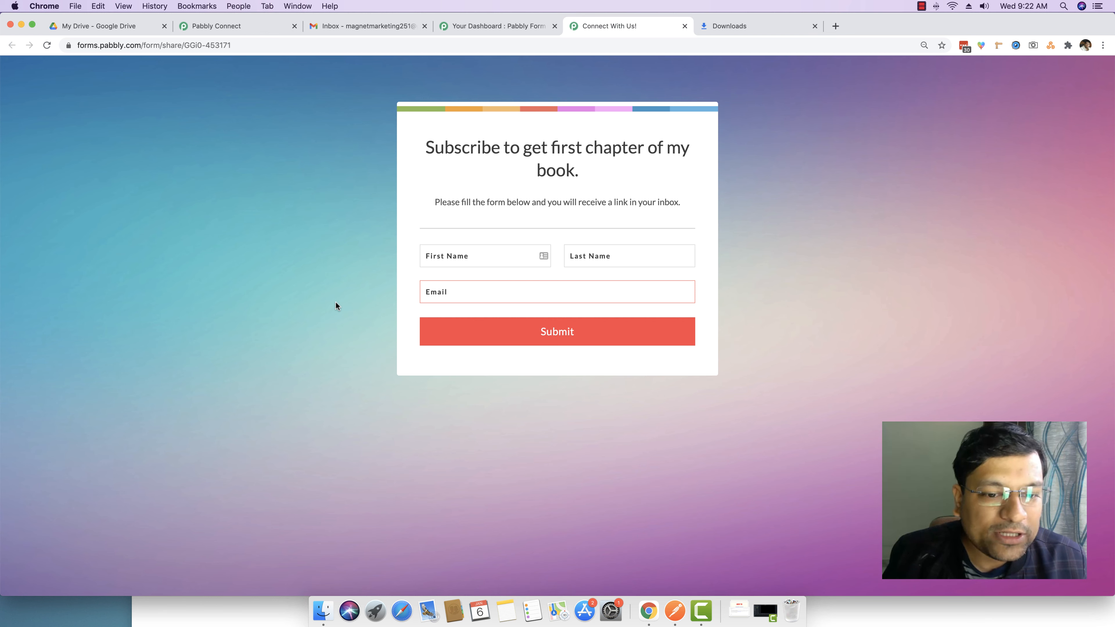
click(427, 294)
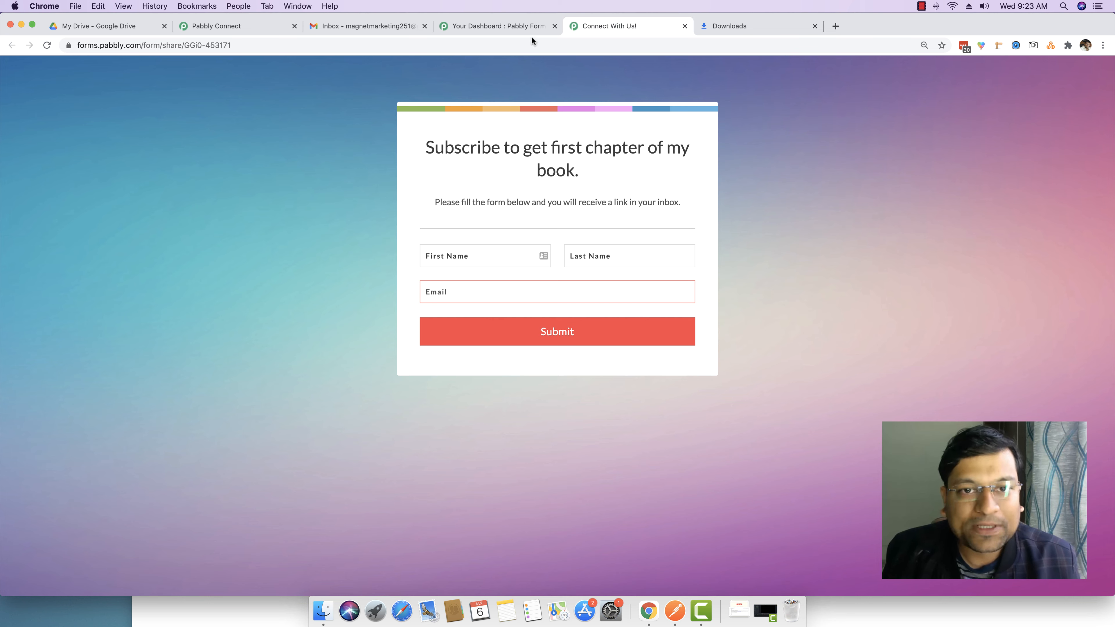
click(527, 27)
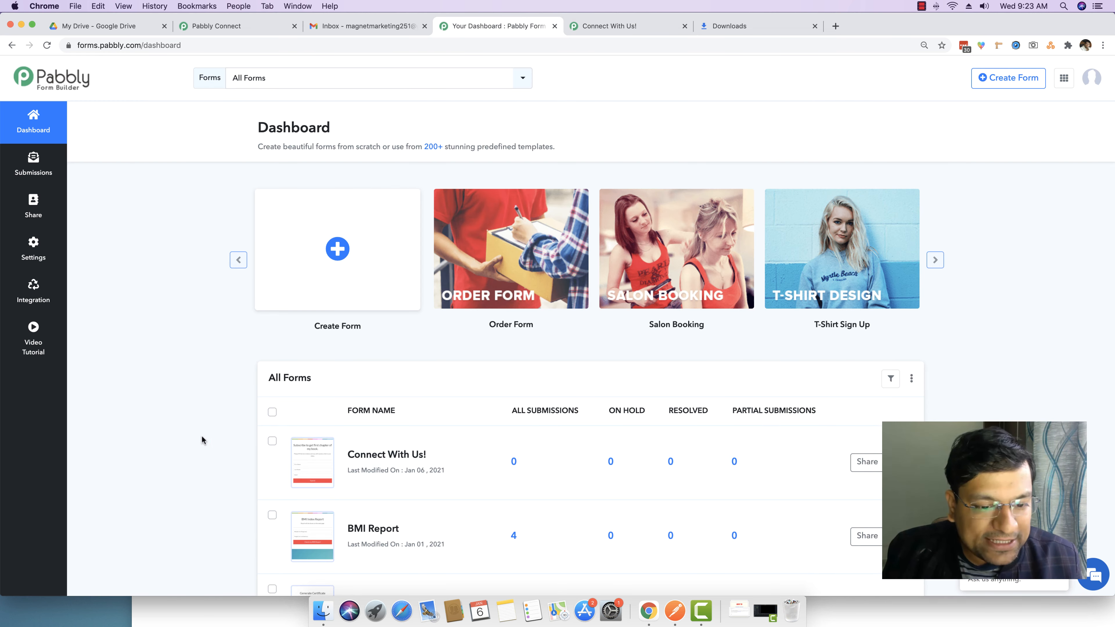
click(609, 27)
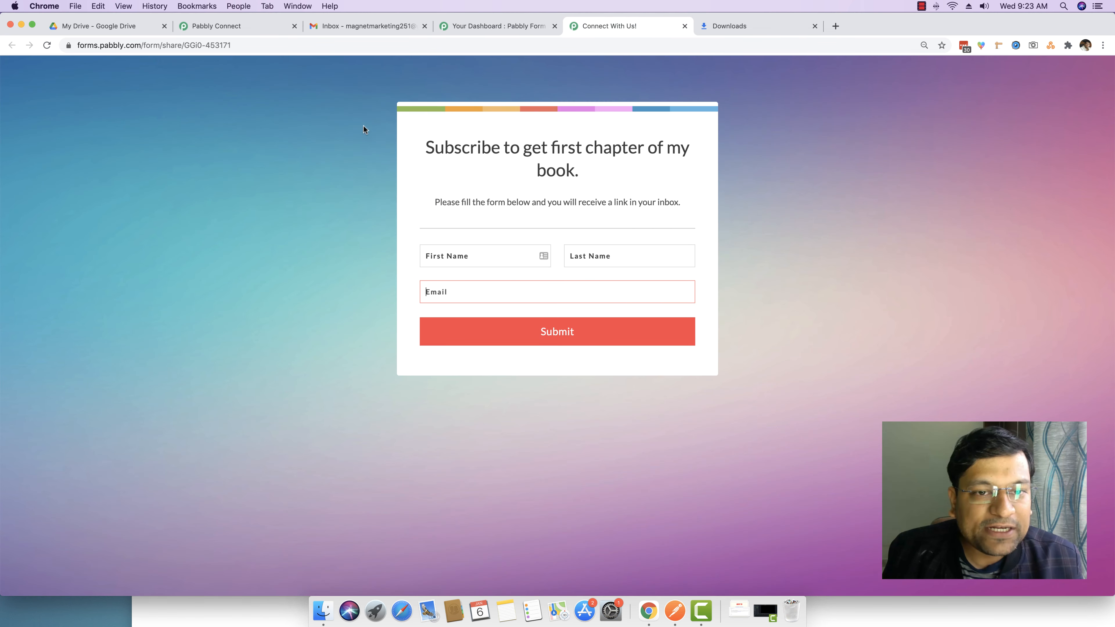
drag(425, 149, 668, 156)
click(654, 171)
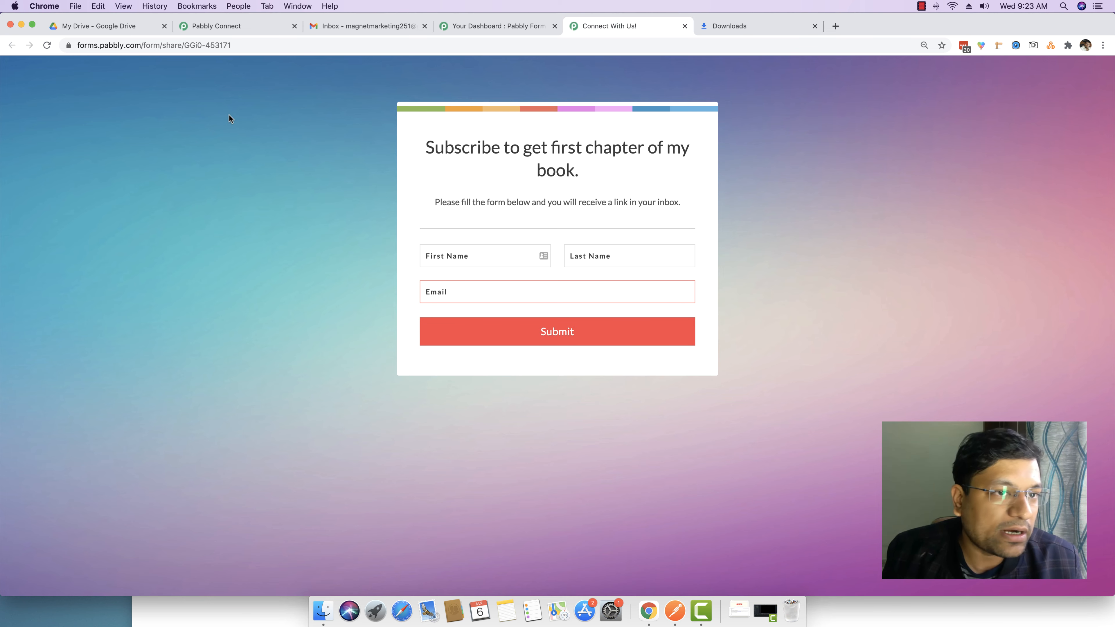
click(99, 26)
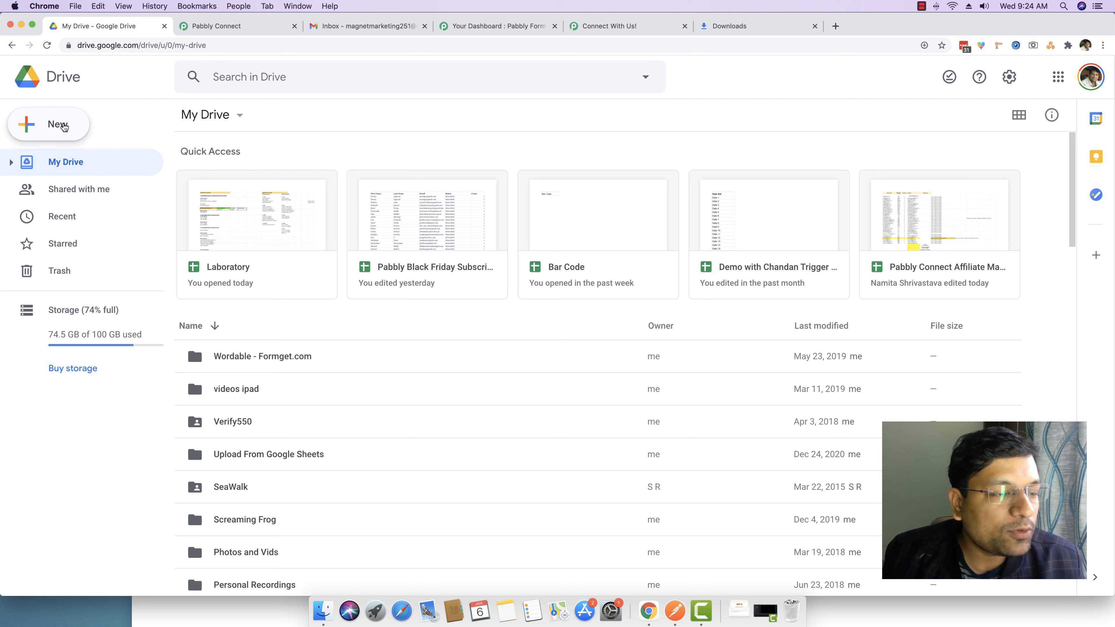
Upload My Ebook.pdf from the Desktop into My Drive with New > File upload
click(49, 126)
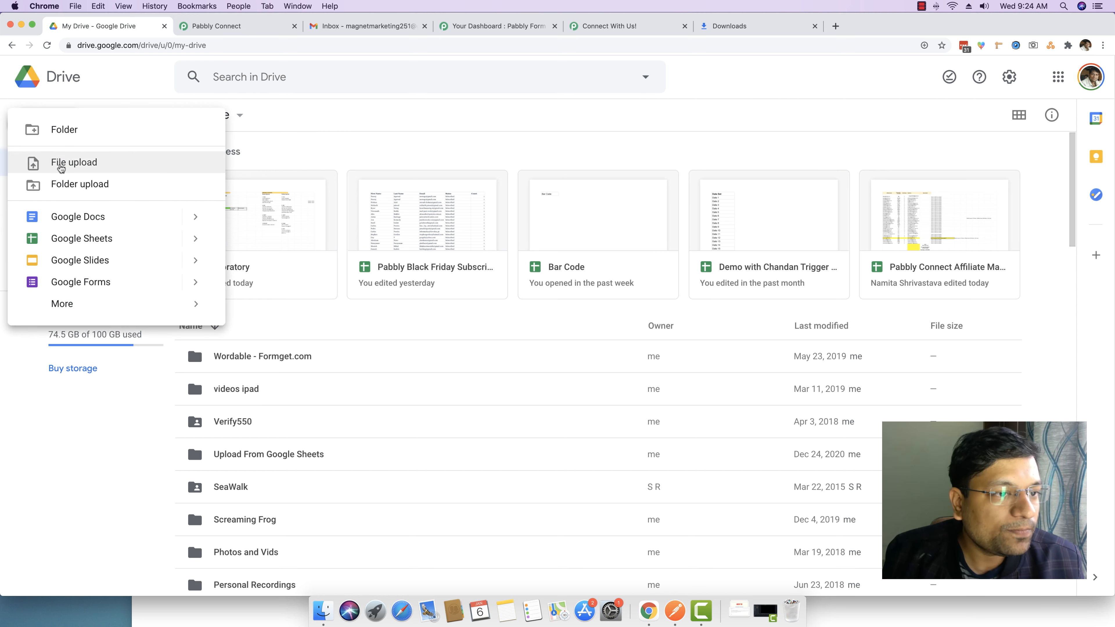
click(61, 166)
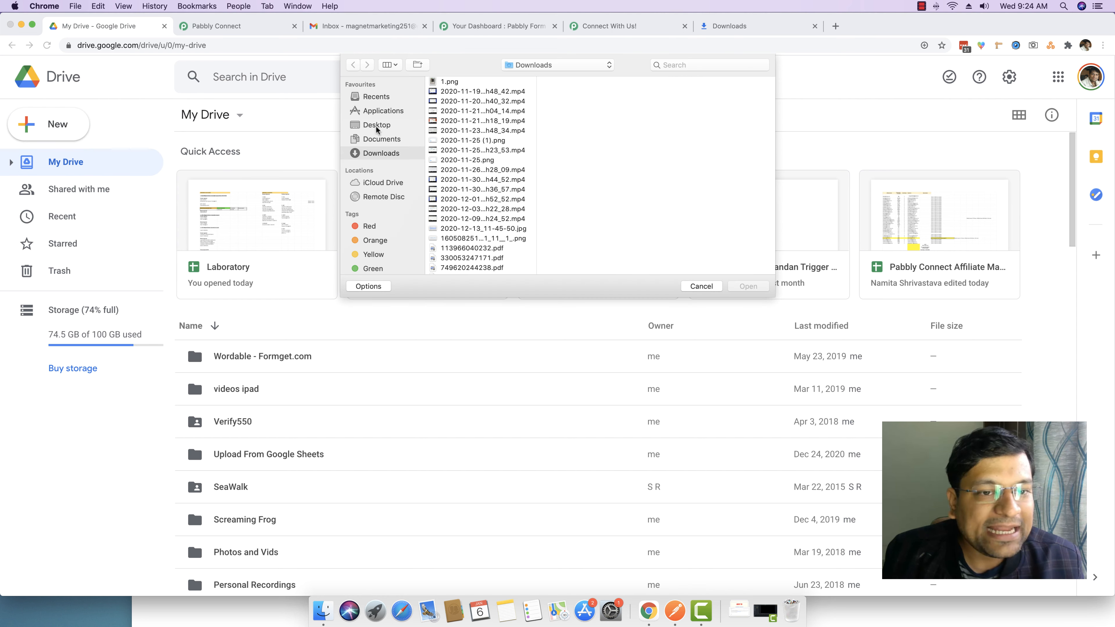
click(377, 125)
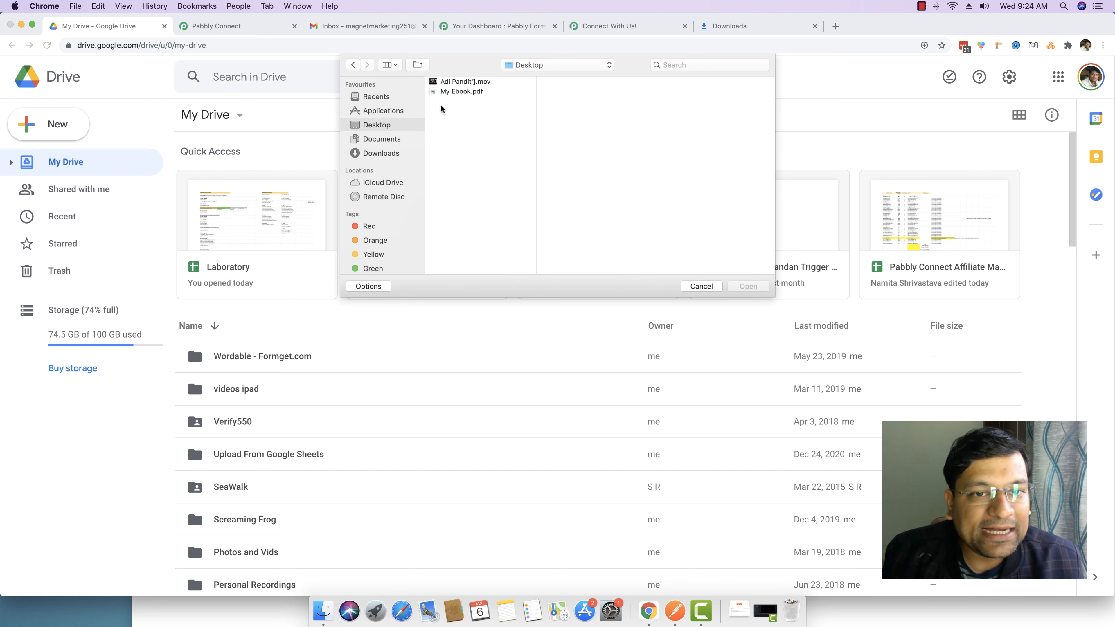
click(434, 93)
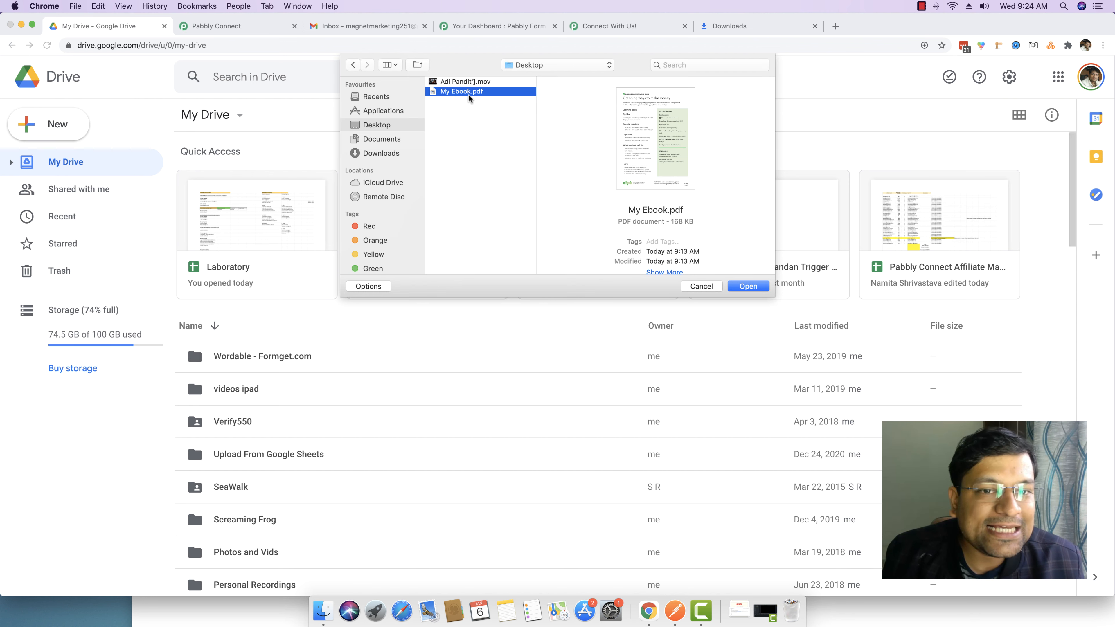
click(749, 287)
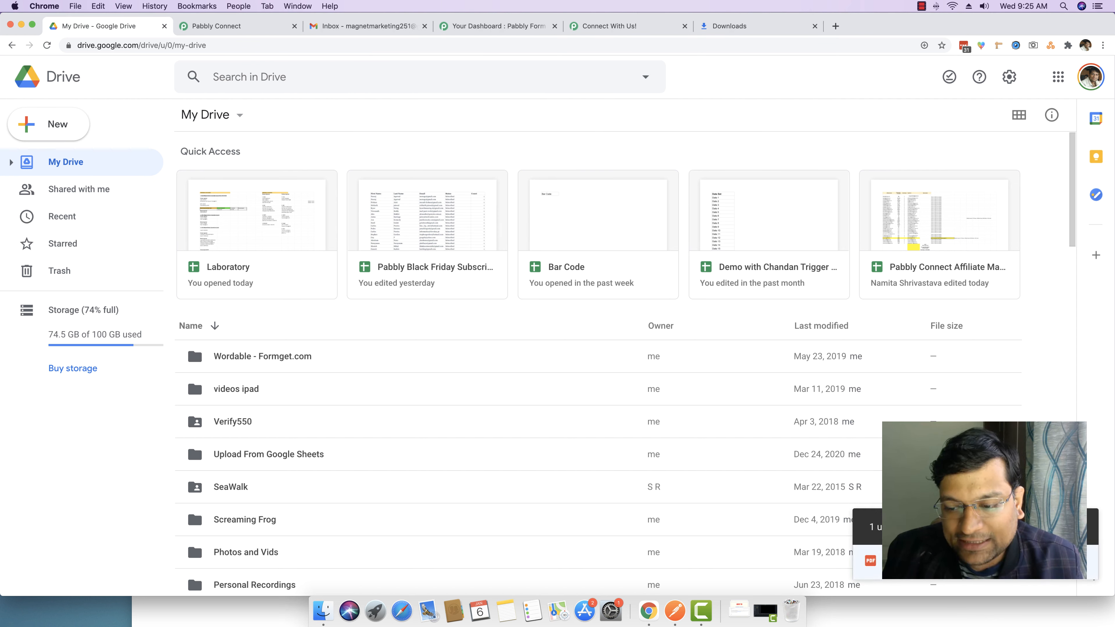
Preview the uploaded My Ebook.pdf to confirm it opens, then close the preview
click(930, 562)
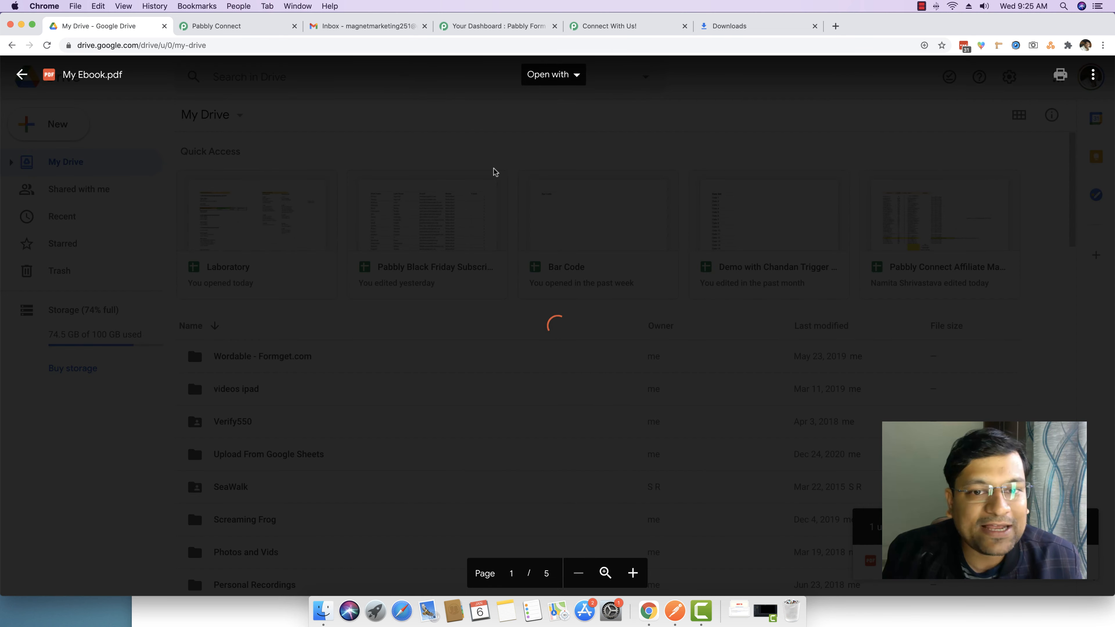
scroll(516, 147, down, 20)
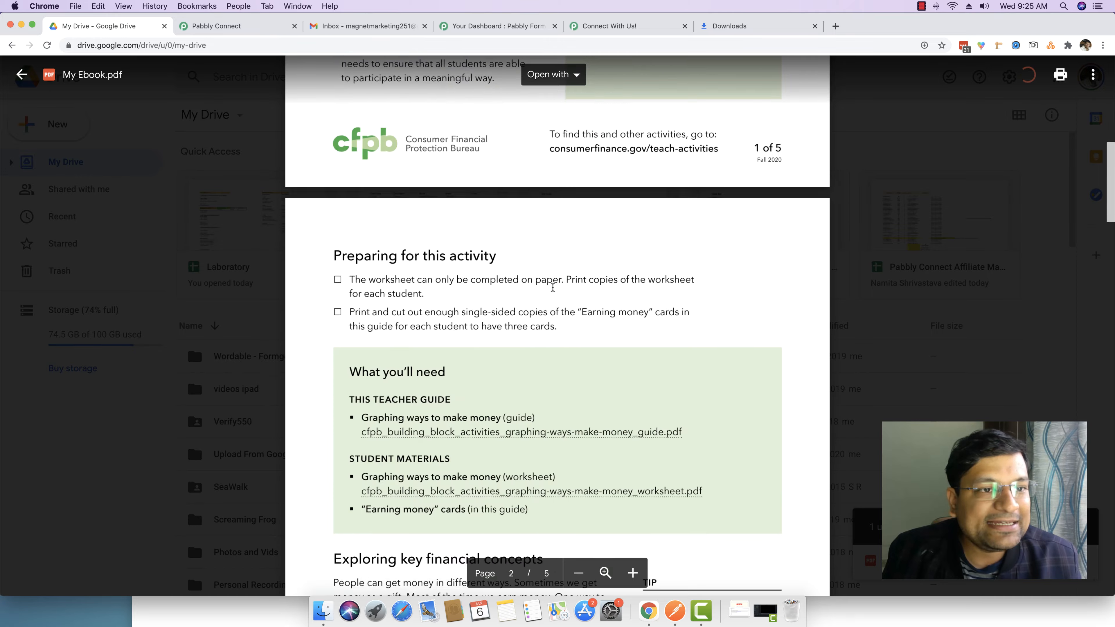
scroll(552, 288, up, 20)
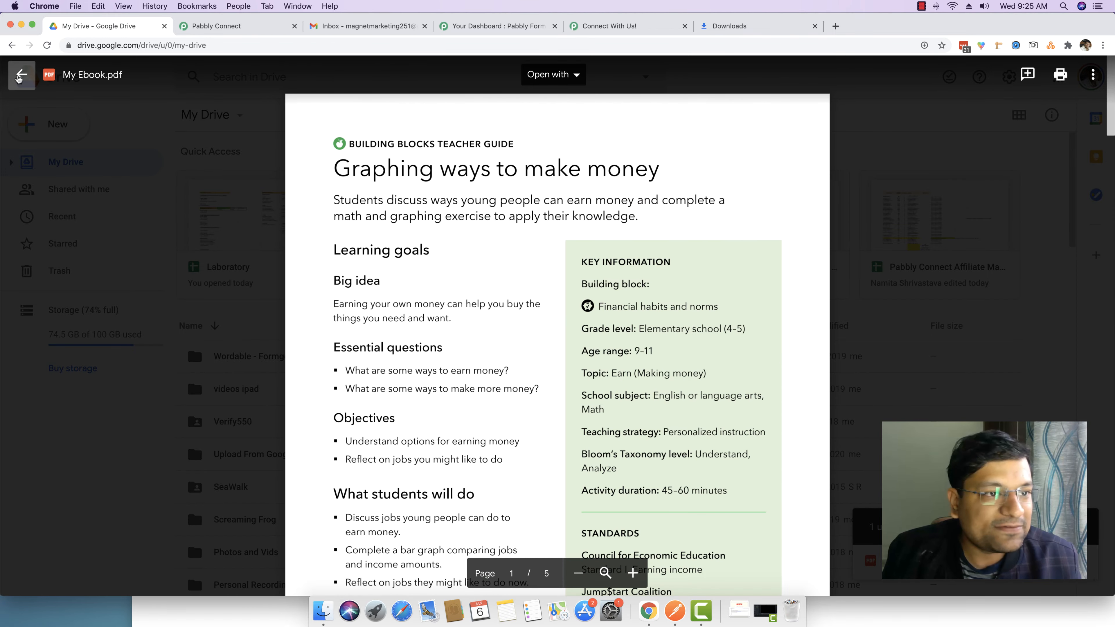
click(21, 75)
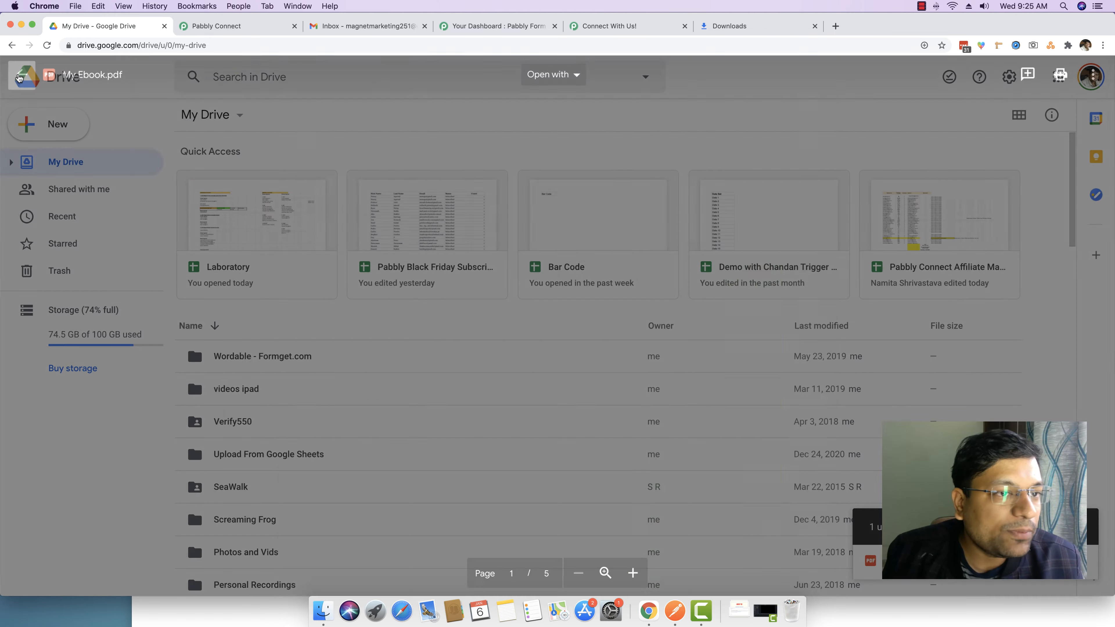
Search Drive for 'My Ebook' to find the PDF, then return to the subscribe form
click(278, 75)
text(My Ebook)
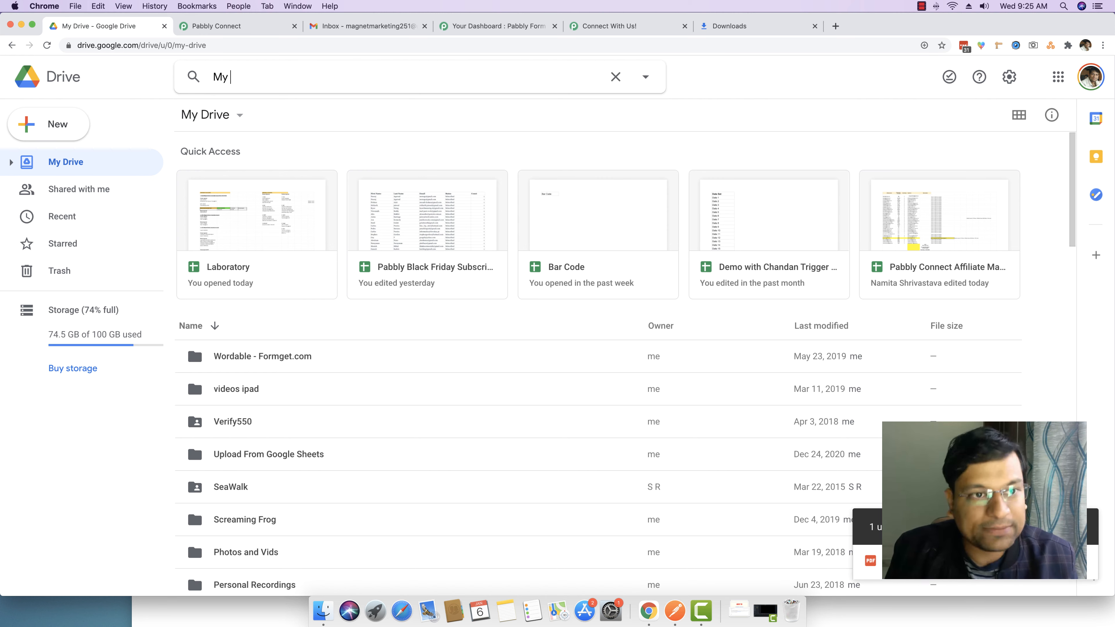
key(Return)
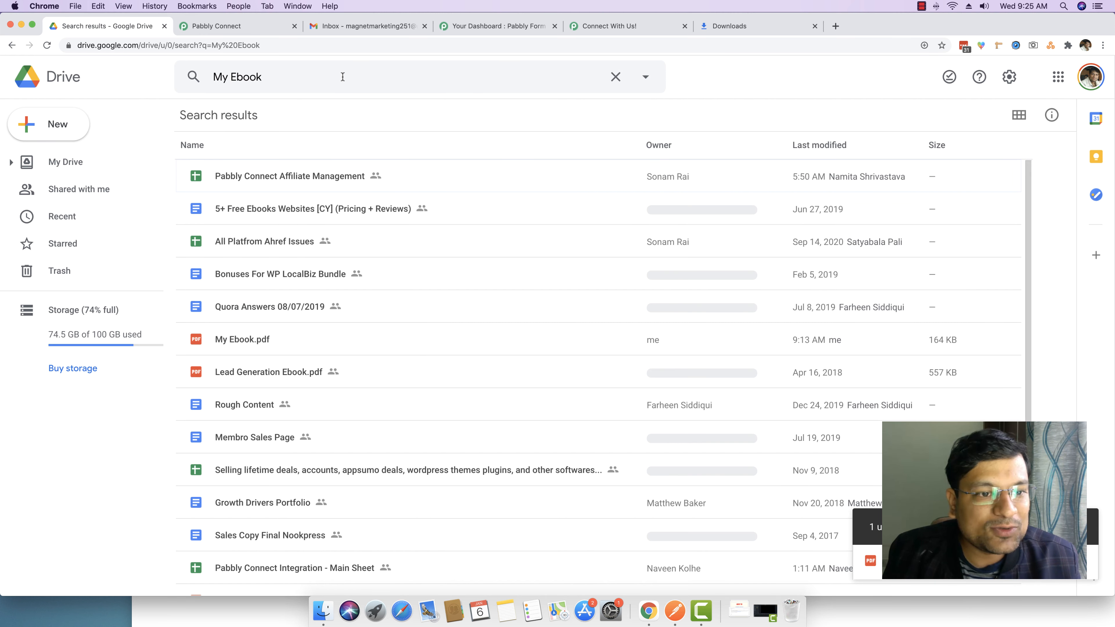
click(267, 341)
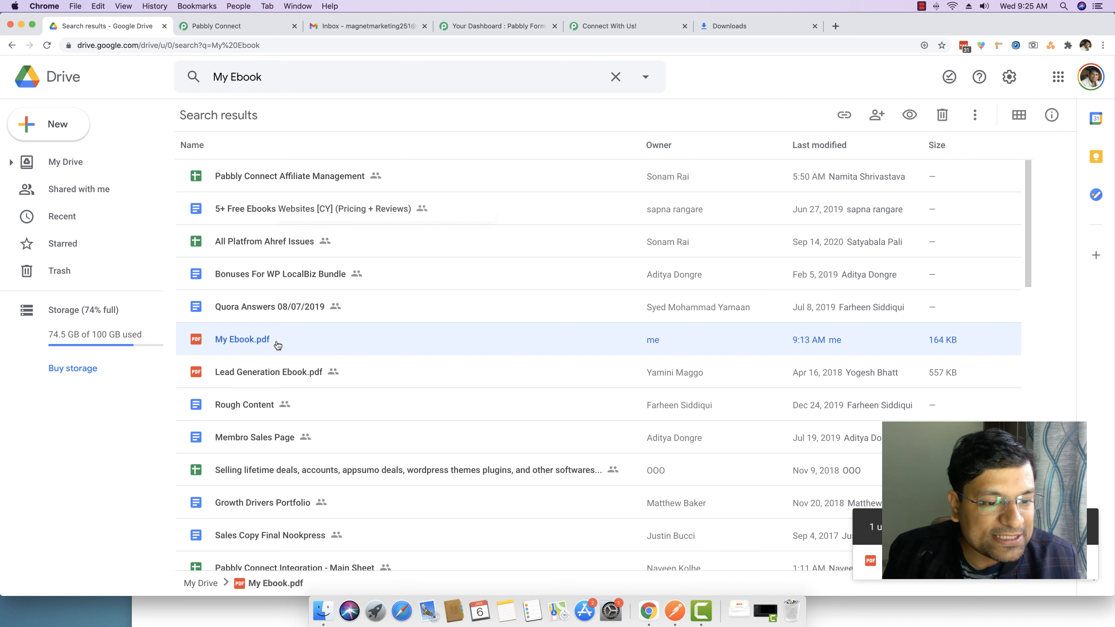
right_click(277, 345)
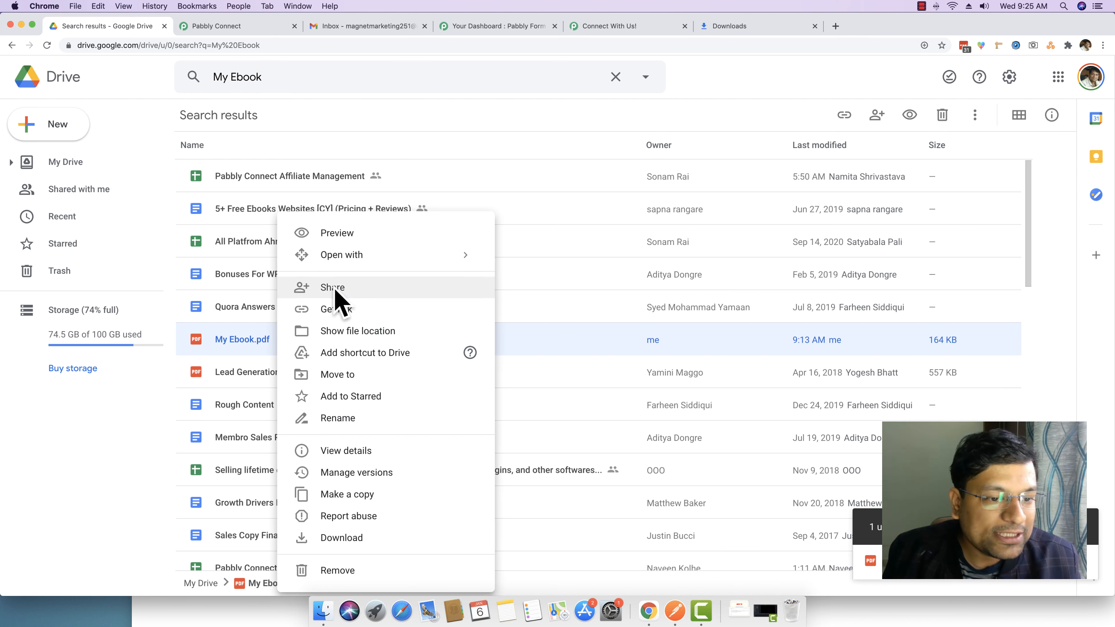
click(145, 386)
click(608, 27)
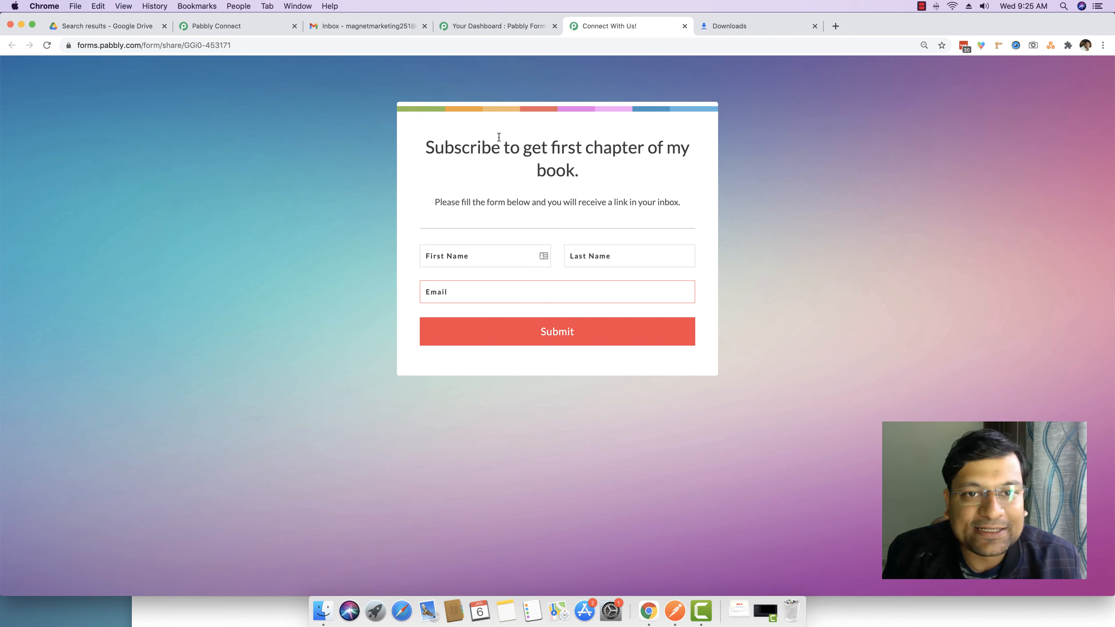
Go to the Pabbly Connect dashboard and start a new workflow
click(506, 27)
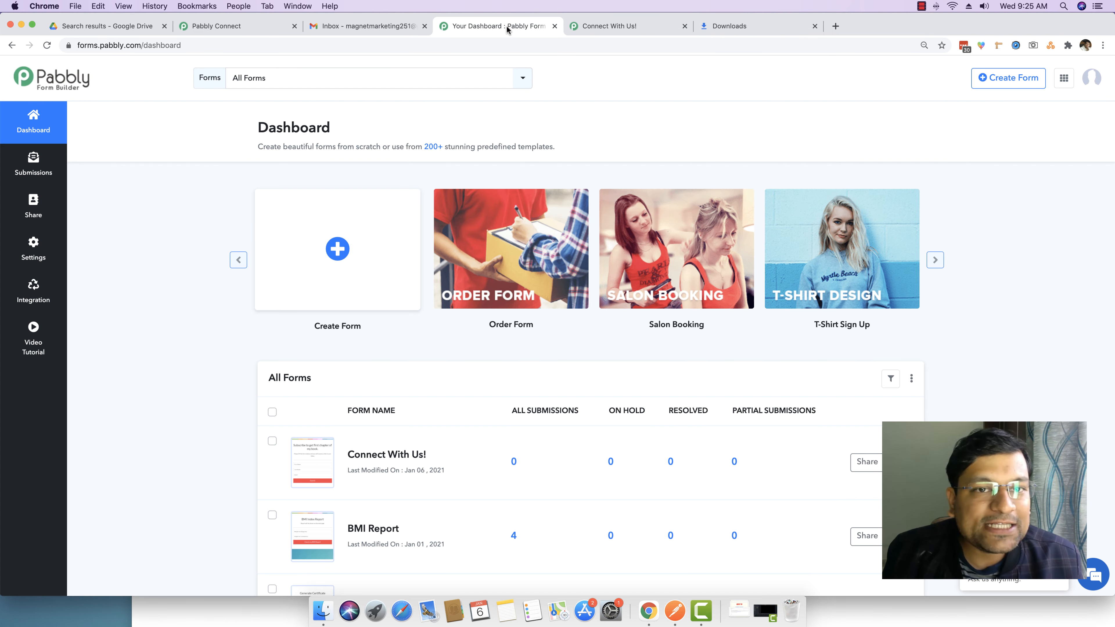
drag(215, 25, 347, 25)
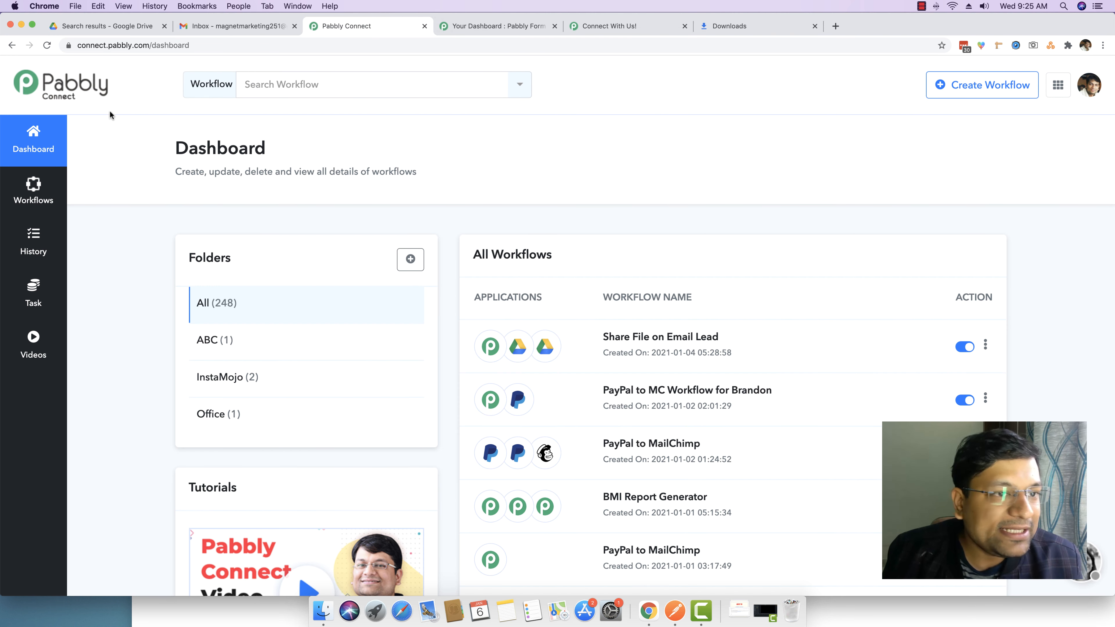
click(976, 88)
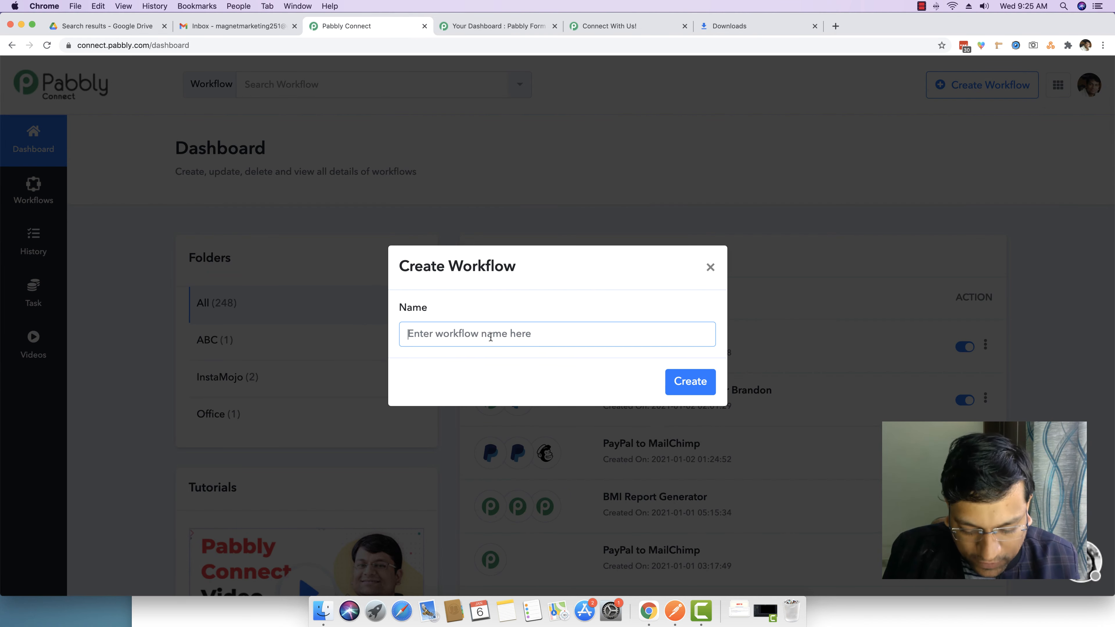
Name the workflow 'Pabbly Forms to Google Drive Sharing' and create it
text(Forms)
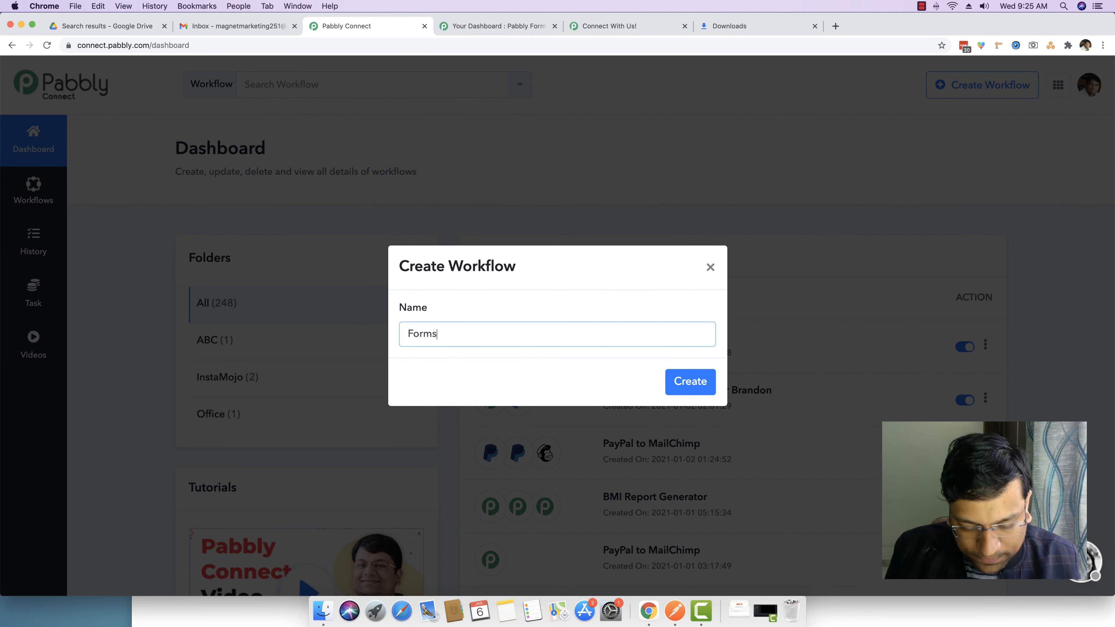
key(Left)
key(Left)
key(Left)
key(Left)
key(Left)
text(Pabbly)
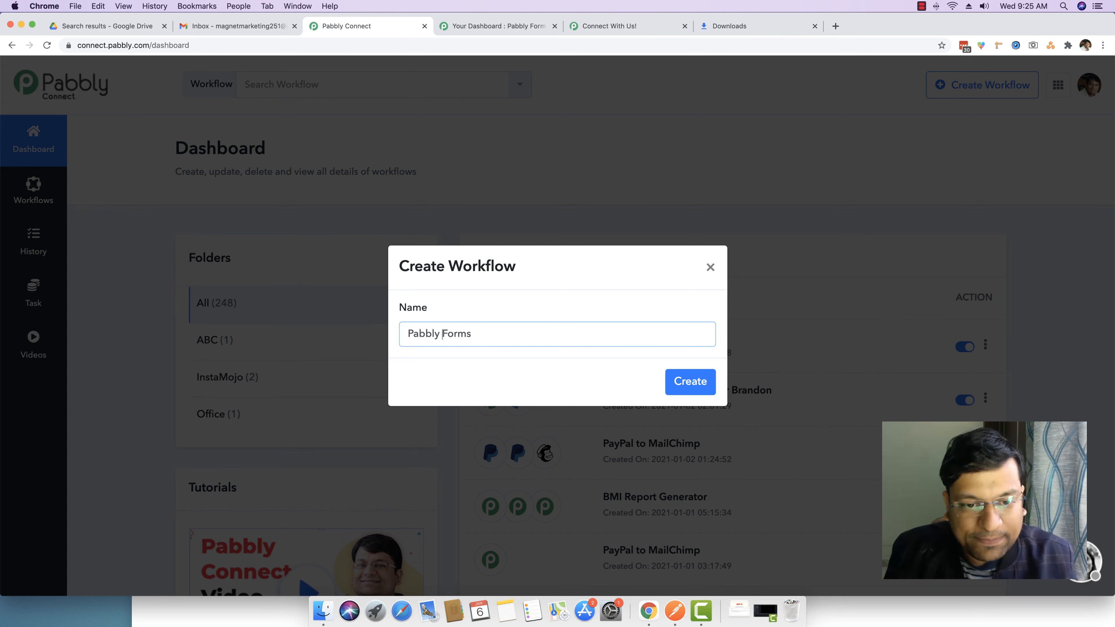
click(512, 334)
text(to)
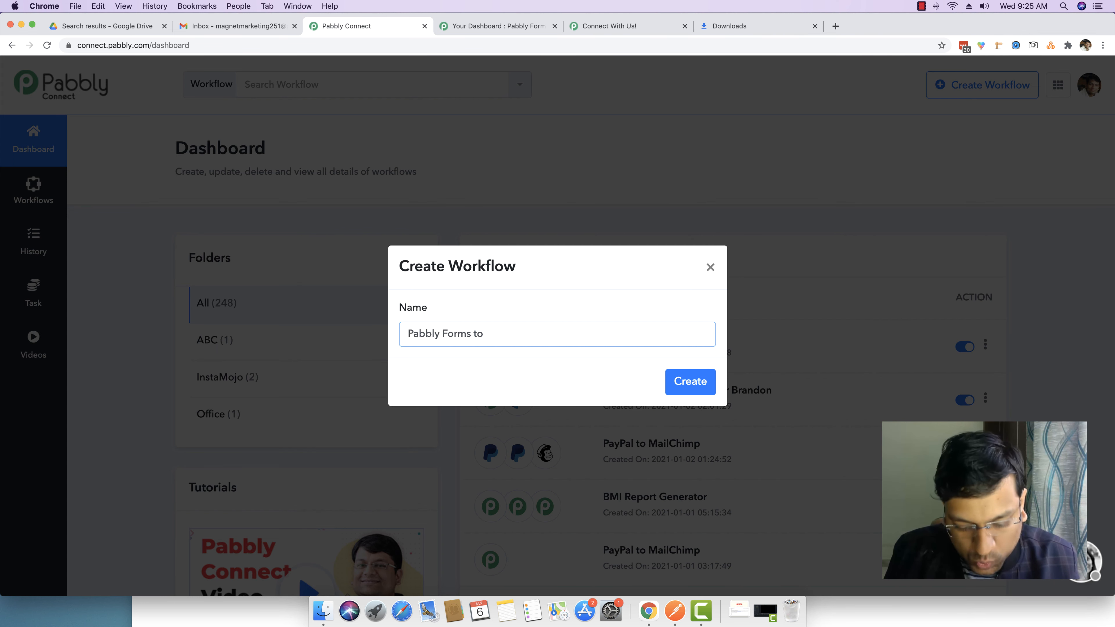
text( Google Dr)
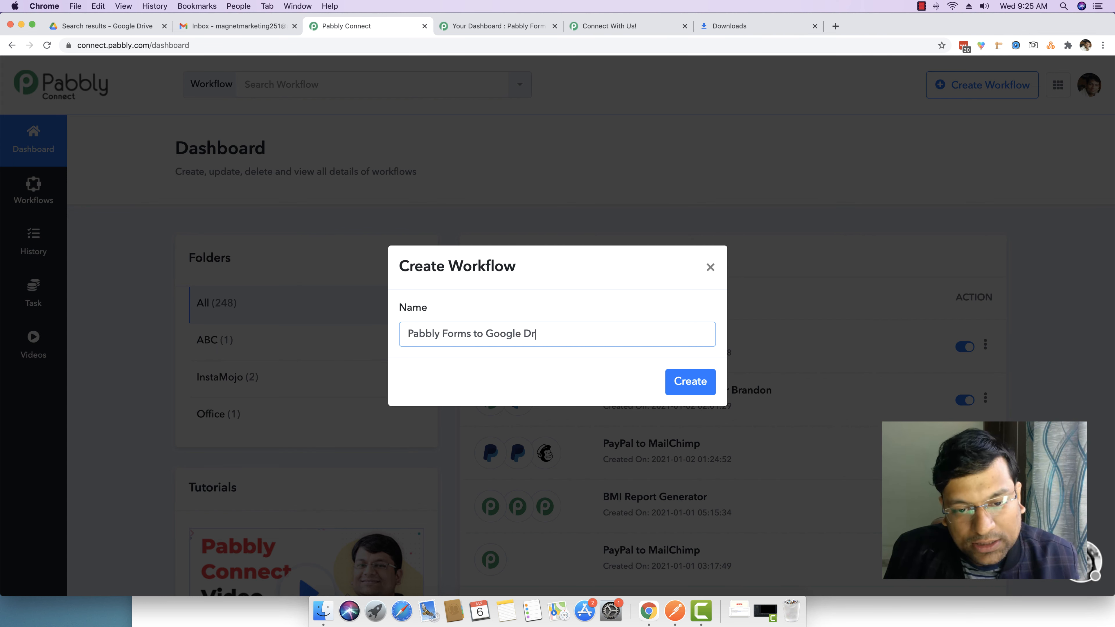
text(ive Sharing)
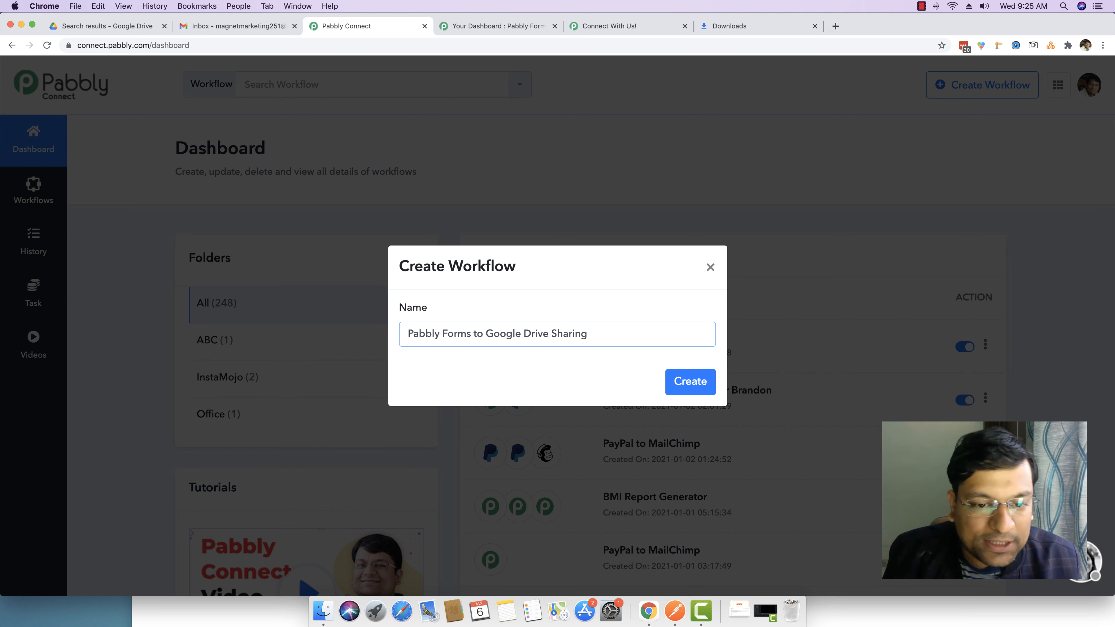
drag(470, 334, 404, 334)
click(501, 336)
drag(485, 335, 615, 335)
click(595, 340)
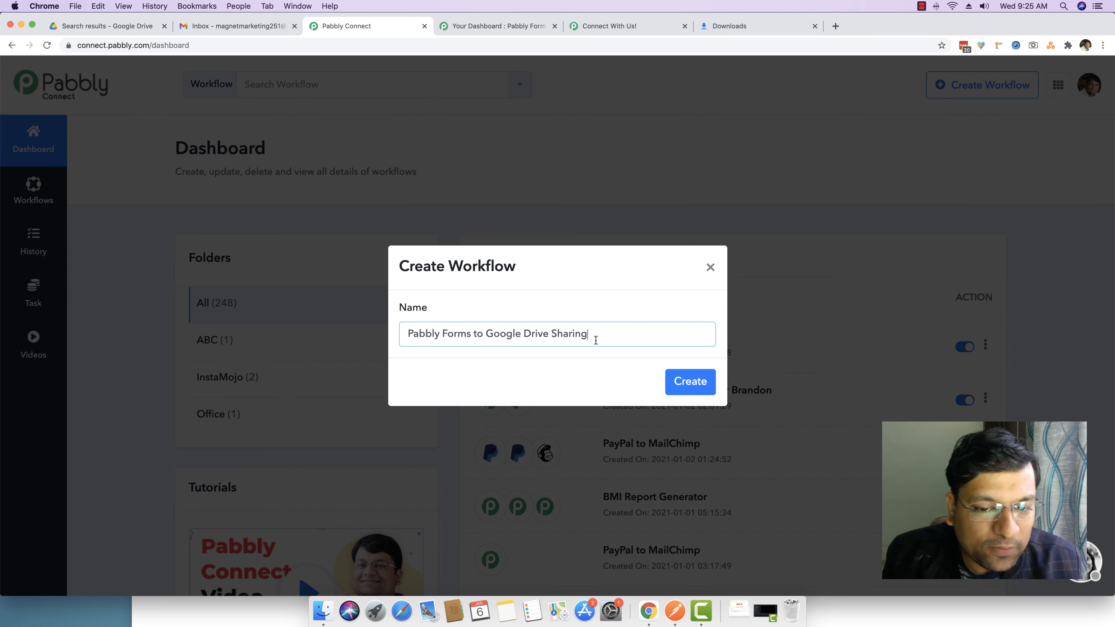
click(697, 384)
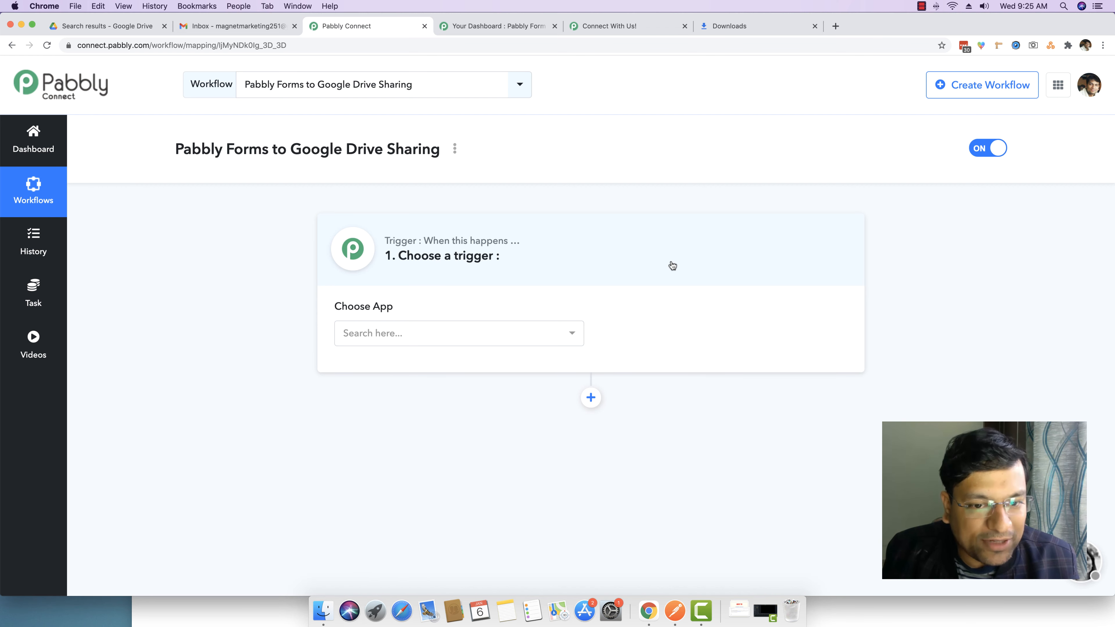
Choose Pabbly Form Builder as the trigger app, searching 'pabbl'
click(468, 342)
text(pabbl)
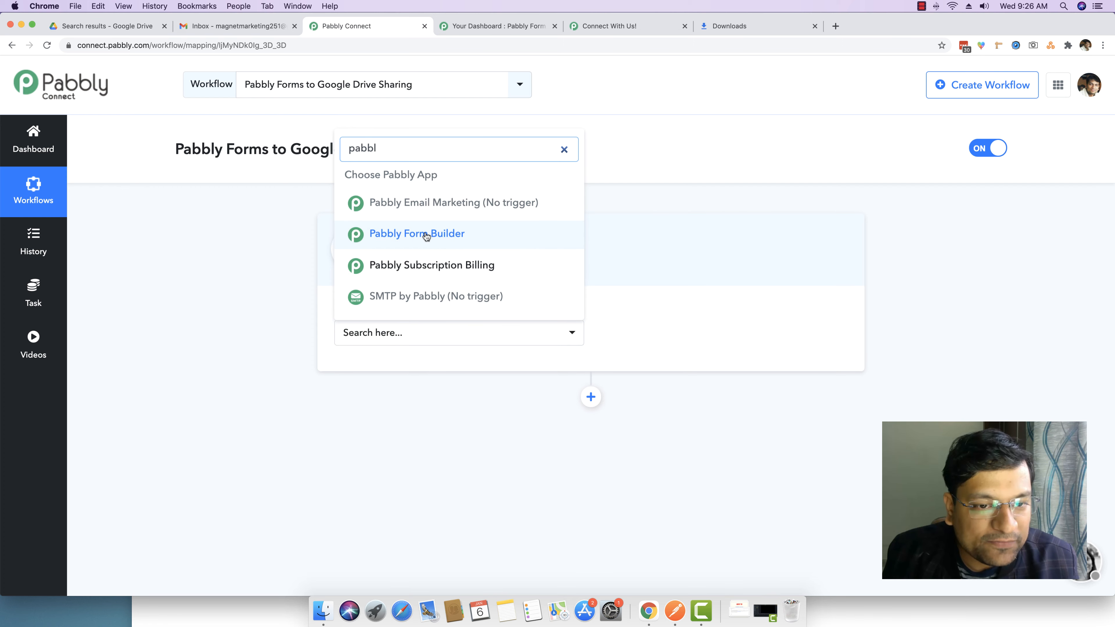
click(412, 237)
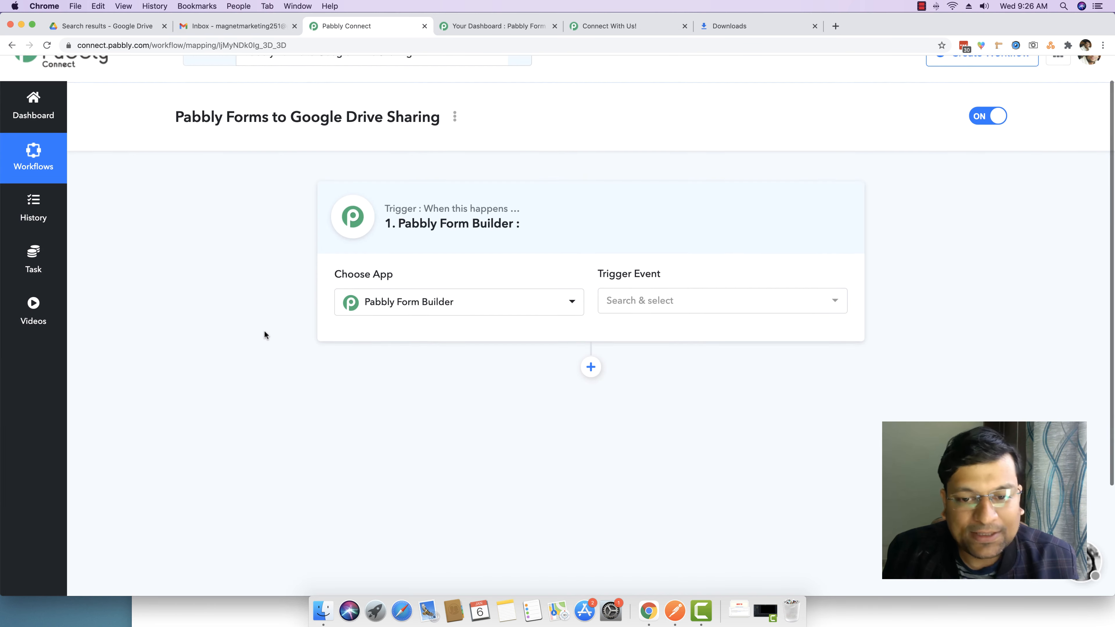
Set the trigger event to New Form Submission and copy its webhook URL
click(745, 280)
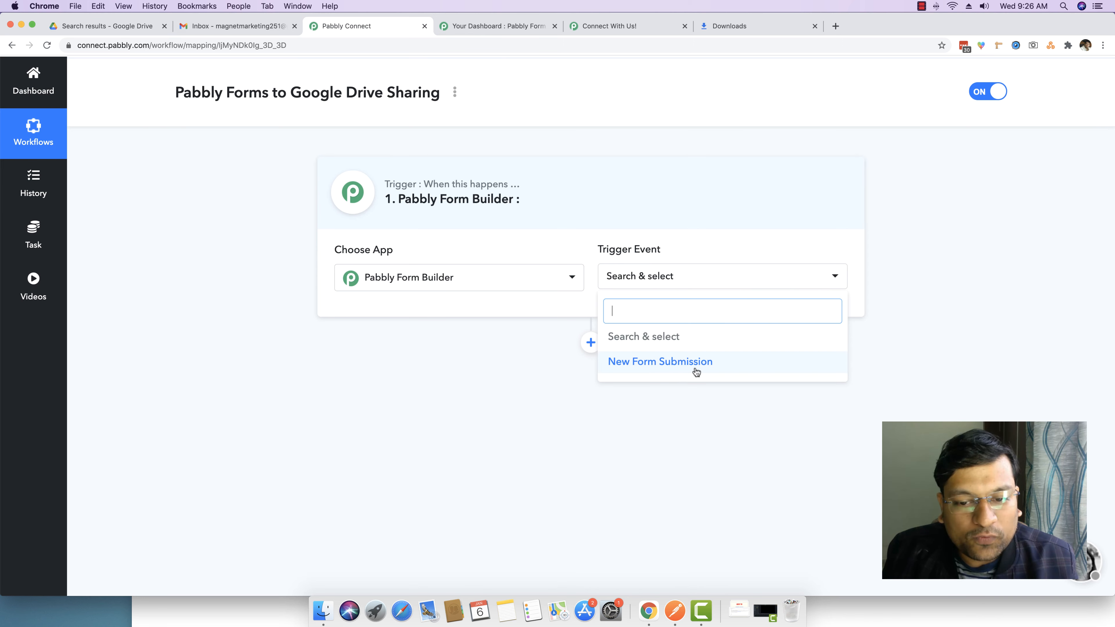
click(665, 364)
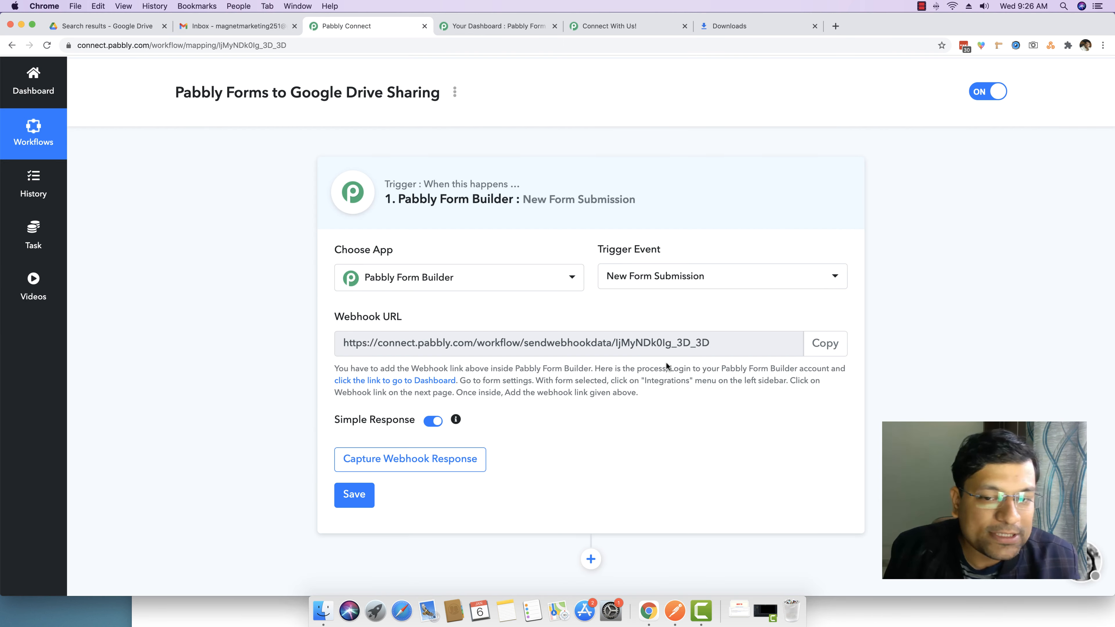
click(824, 344)
click(519, 28)
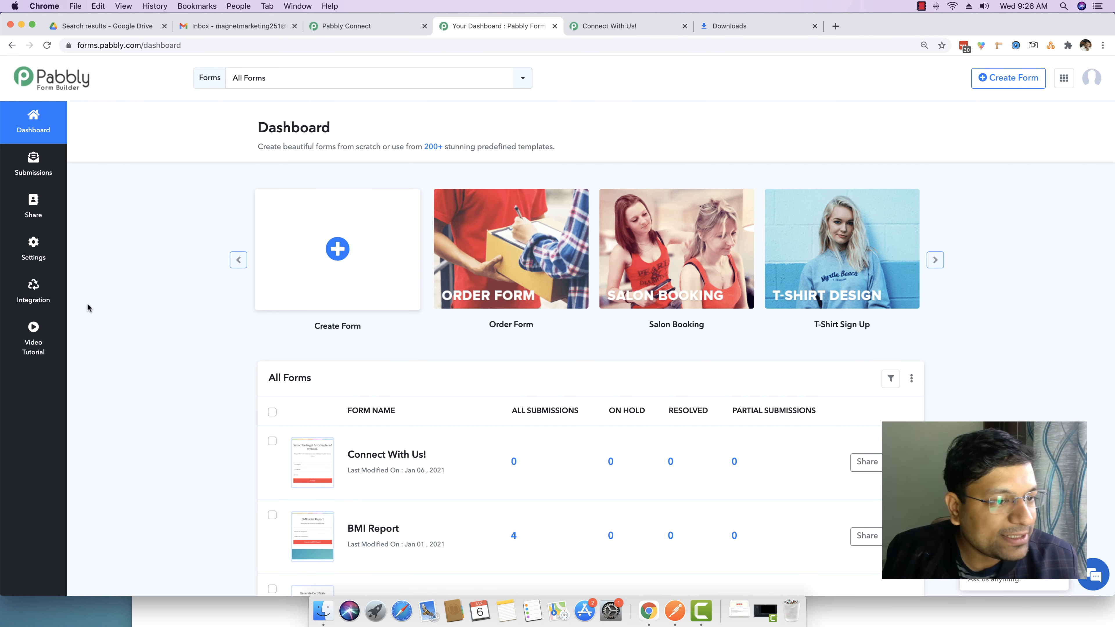
Open the form's Settings > Integration > Webhooks page, checking the form and workflow
click(35, 256)
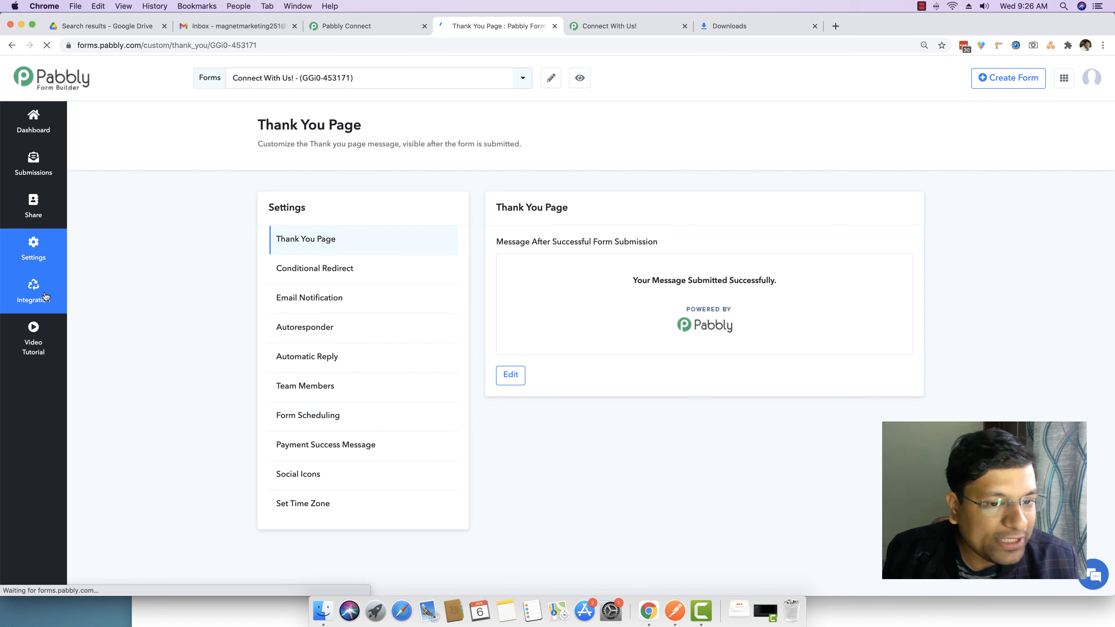
click(45, 297)
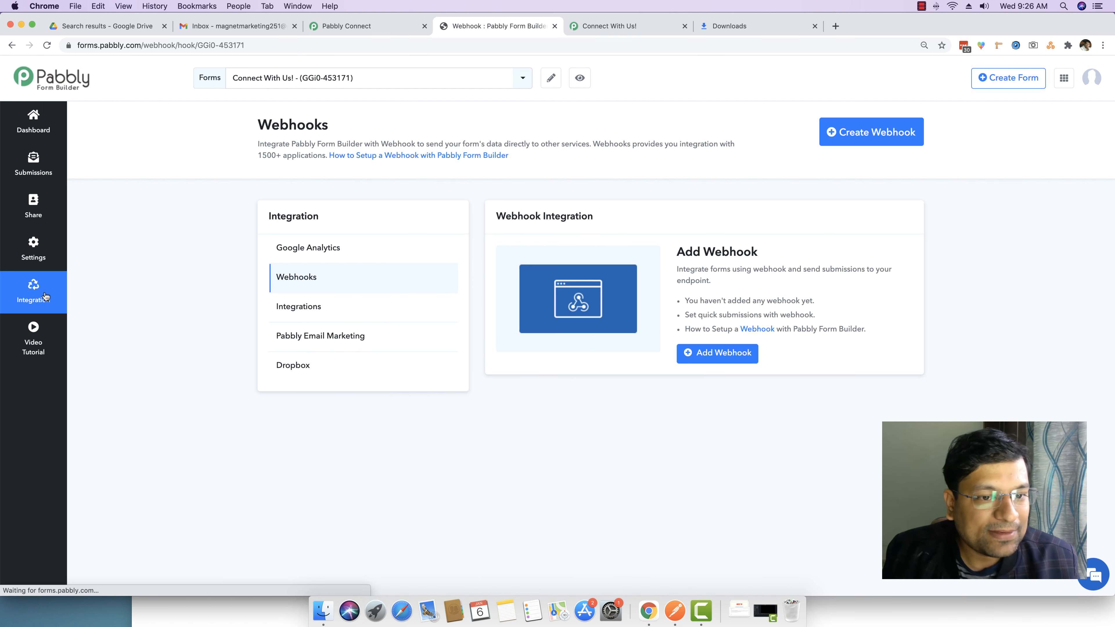
click(614, 26)
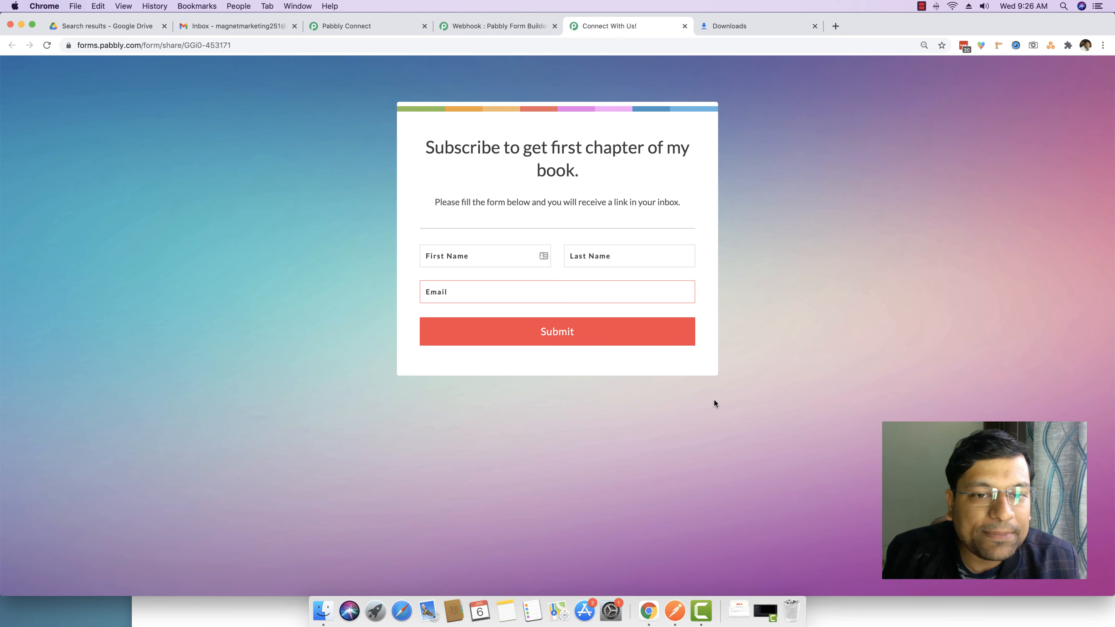
click(473, 28)
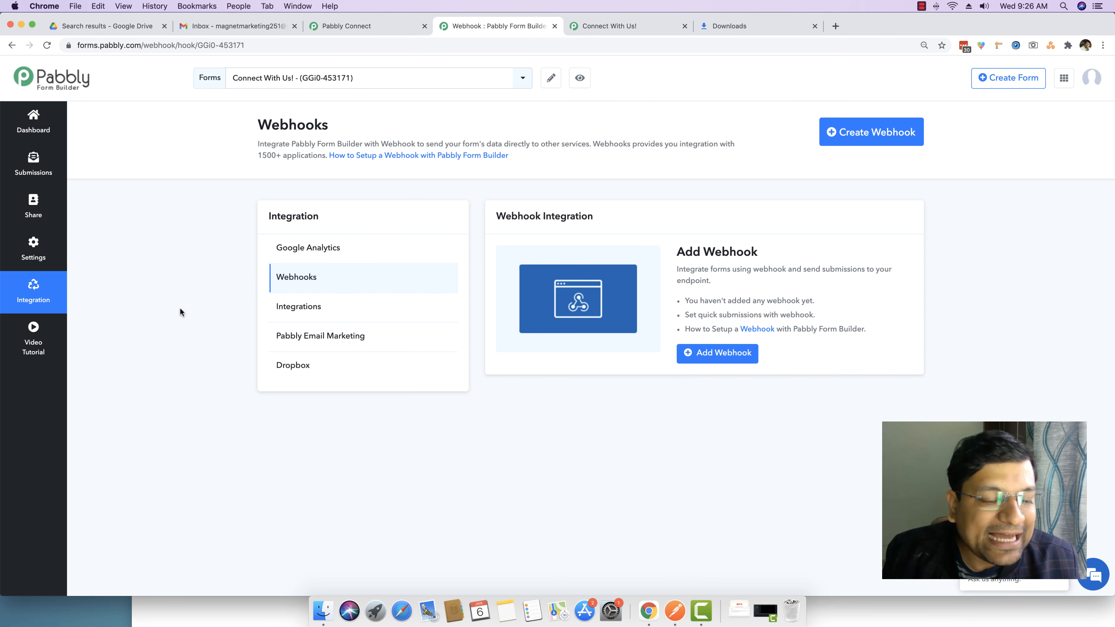
click(377, 27)
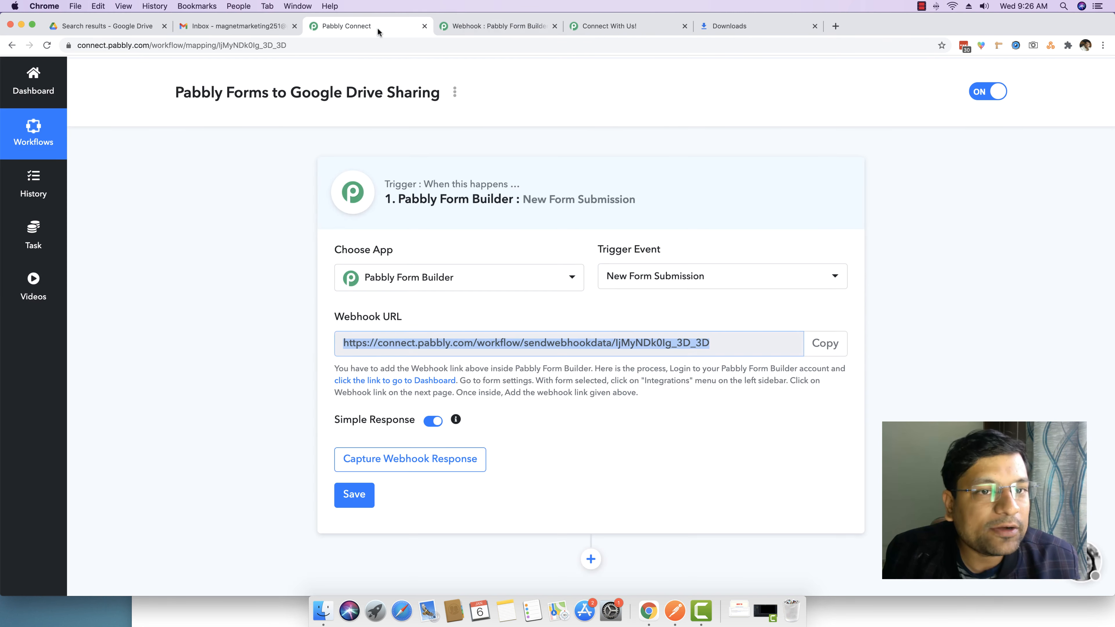
click(461, 26)
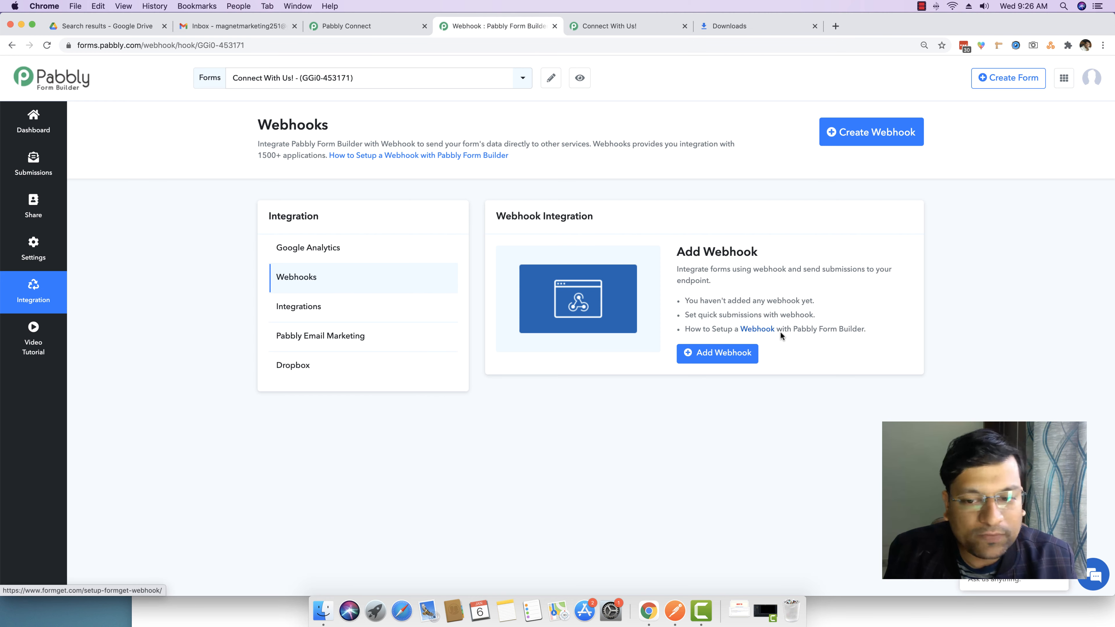
Add a webhook with the pasted Pabbly Connect URL, save it, and view the subscribe form
click(713, 354)
click(449, 142)
key(super+v)
click(749, 223)
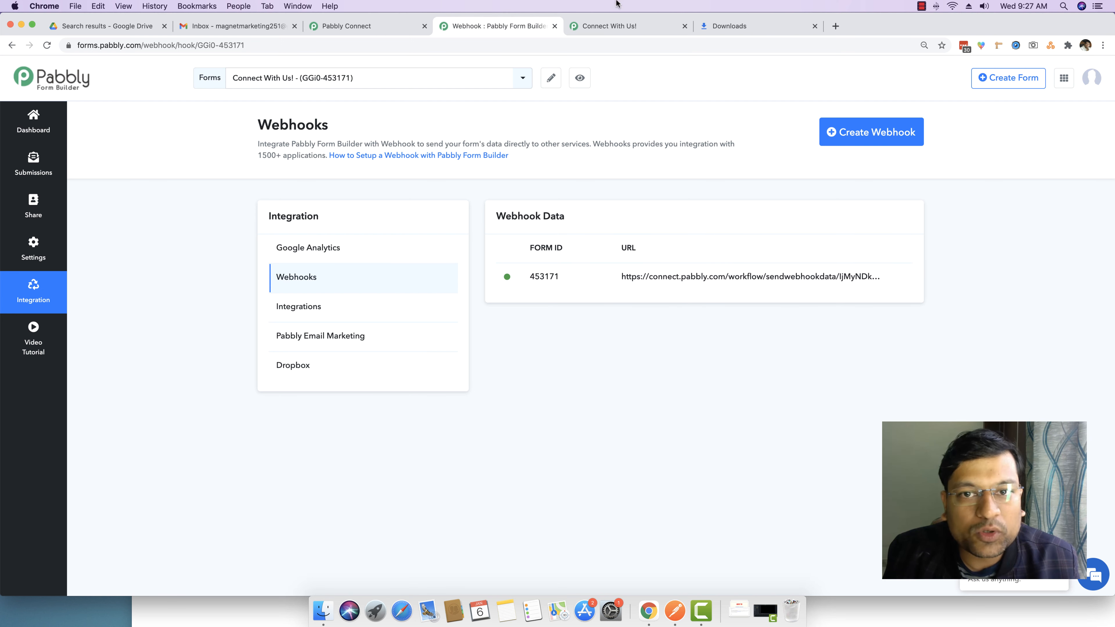
click(616, 26)
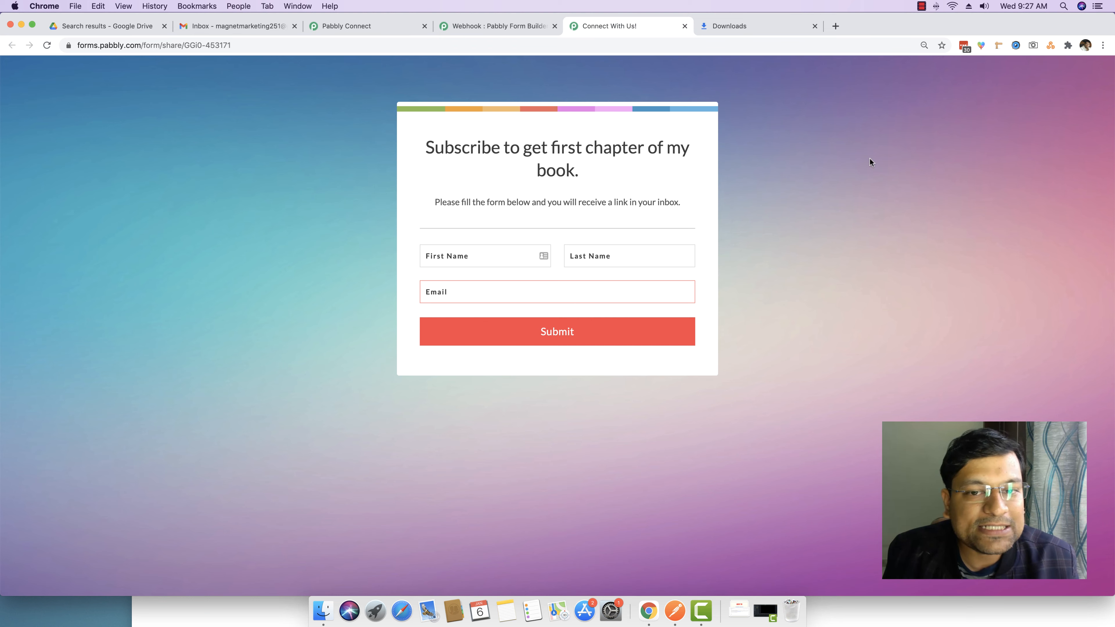
Set the trigger to Capture Webhook Response, then bring up the enlarged subscribe form page
click(352, 25)
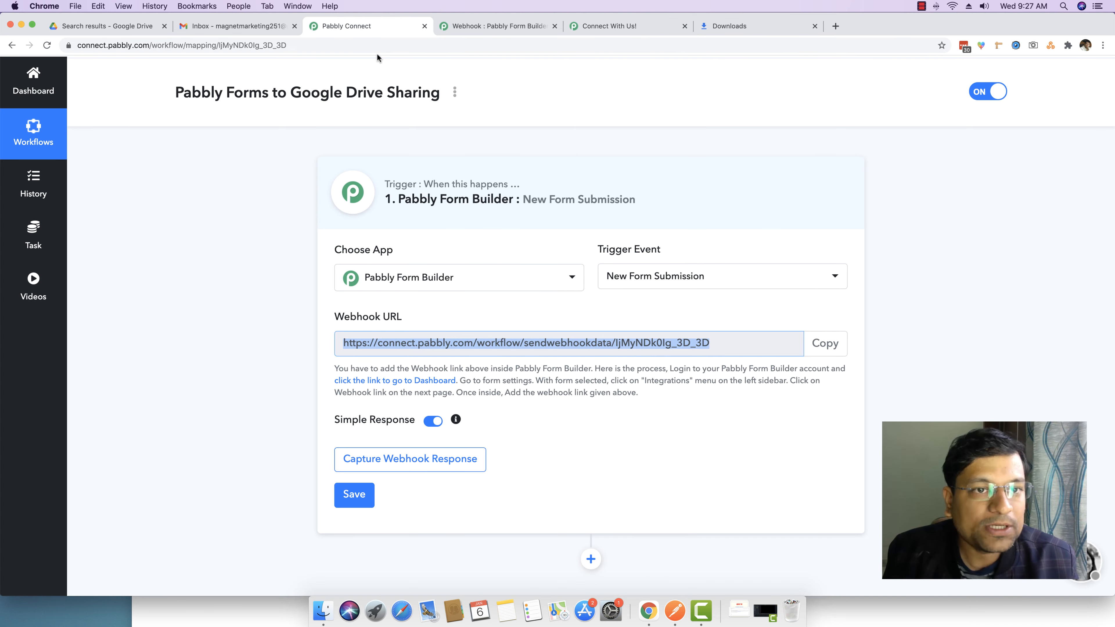
click(239, 352)
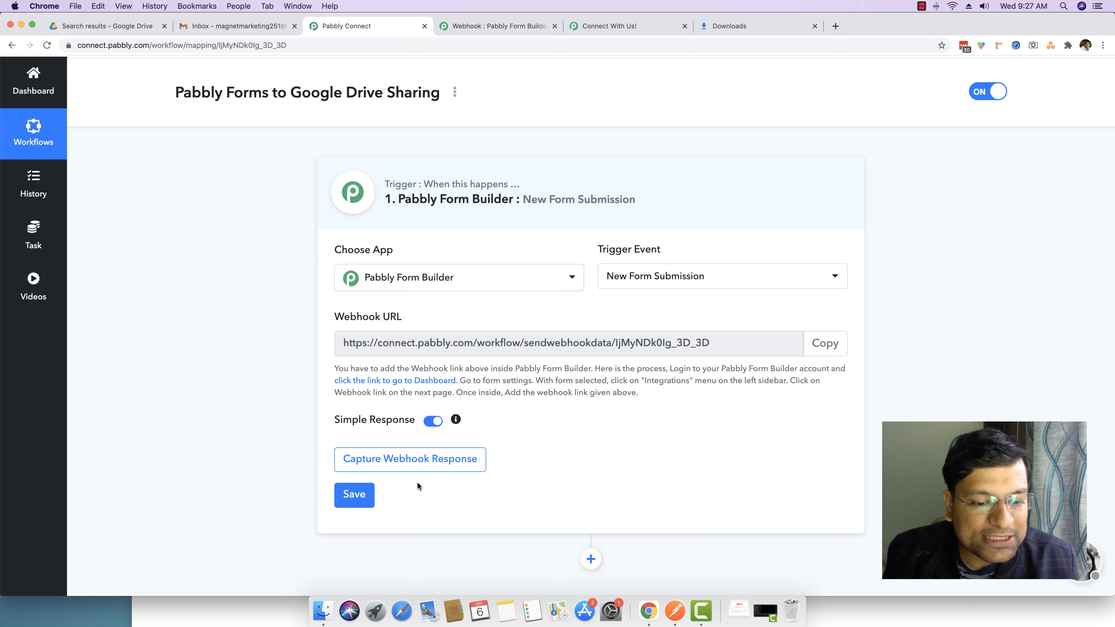
click(421, 459)
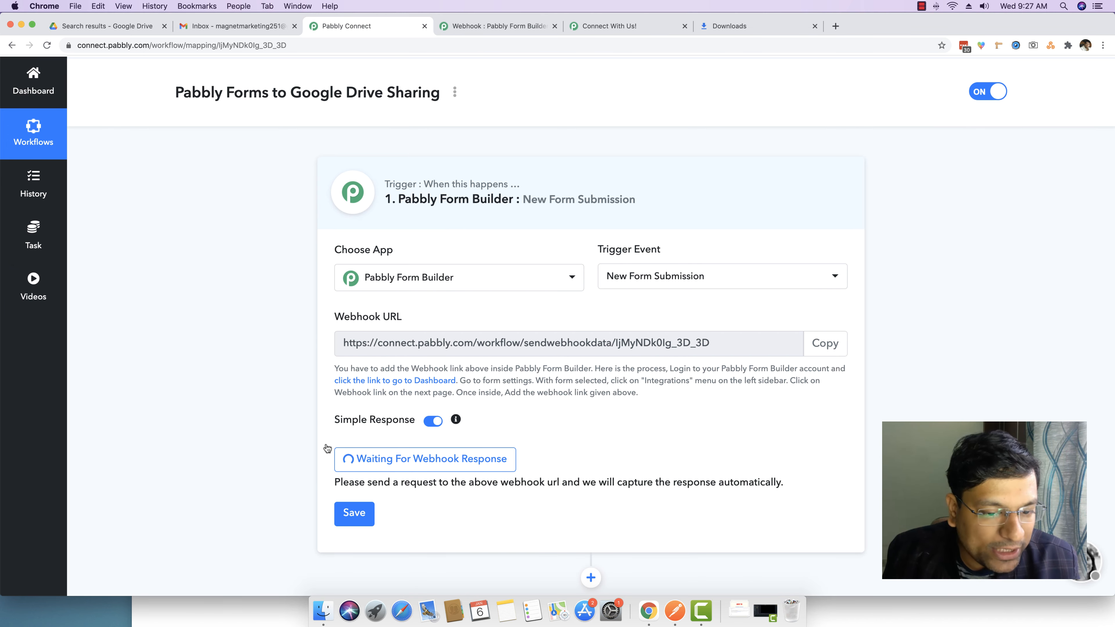
click(609, 26)
click(1102, 45)
Enter the subscriber's first name, last name and email address, then submit the form
click(938, 339)
click(431, 305)
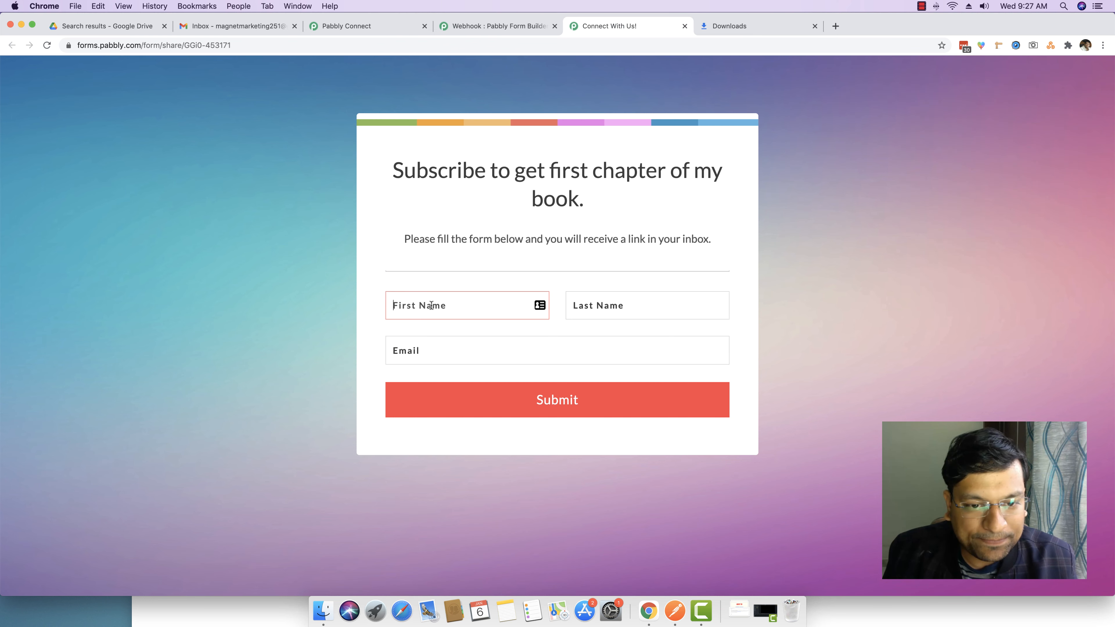
key(Tab)
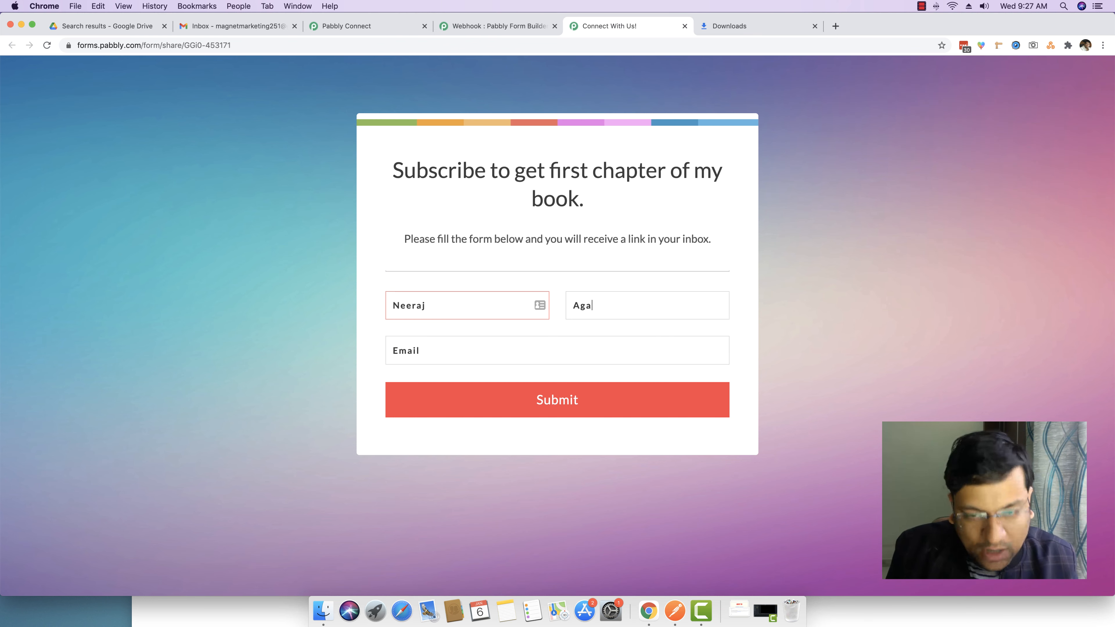
key(Tab)
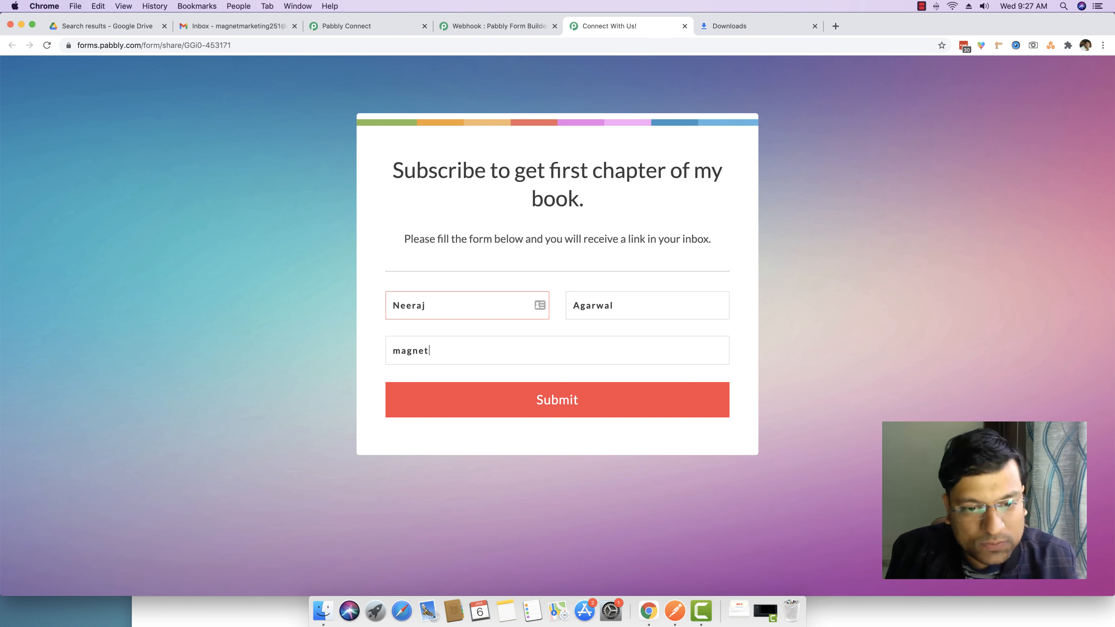
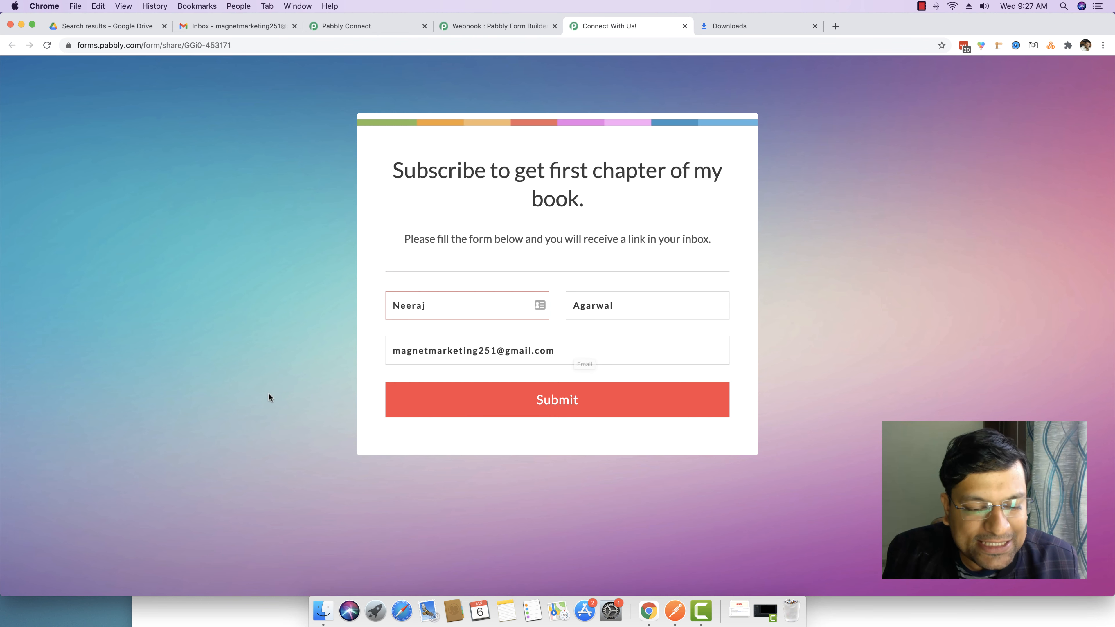
key(shift+Left)
key(shift+Left)
key(shift+Left)
key(shift+Left)
key(shift+Left)
key(shift+Left)
key(shift+Left)
key(shift+Left)
key(shift+Left)
key(shift+Left)
key(shift+Left)
key(shift+Left)
key(shift+Left)
key(shift+Left)
key(shift+Left)
key(shift+Left)
key(shift+Left)
key(shift+Left)
key(shift+Left)
key(shift+Left)
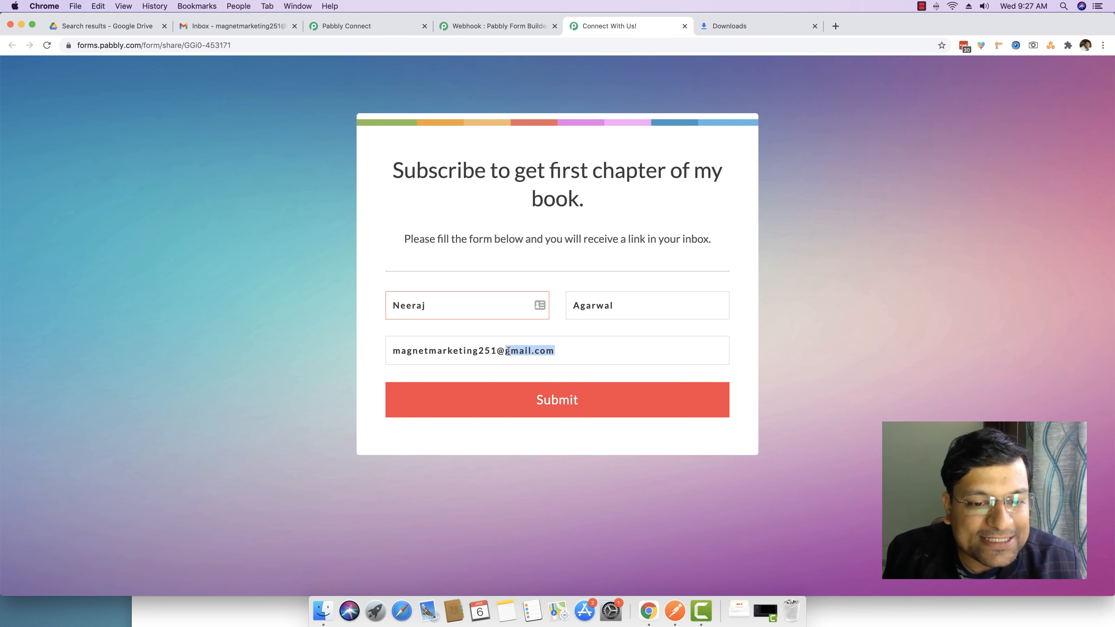
key(Right)
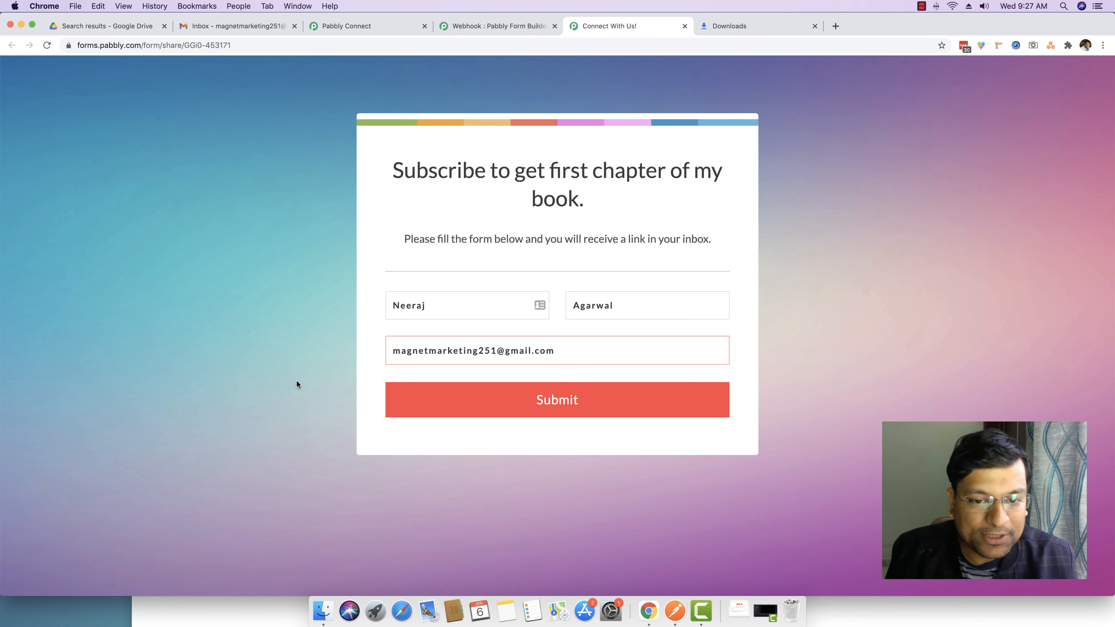
click(531, 398)
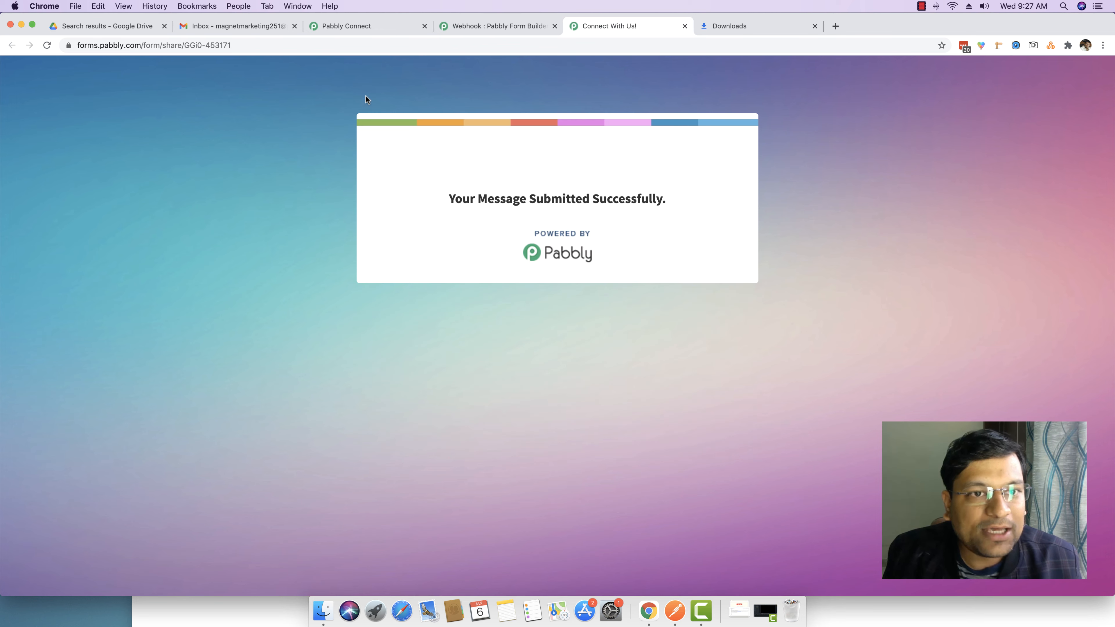
click(347, 27)
scroll(208, 303, down, 6)
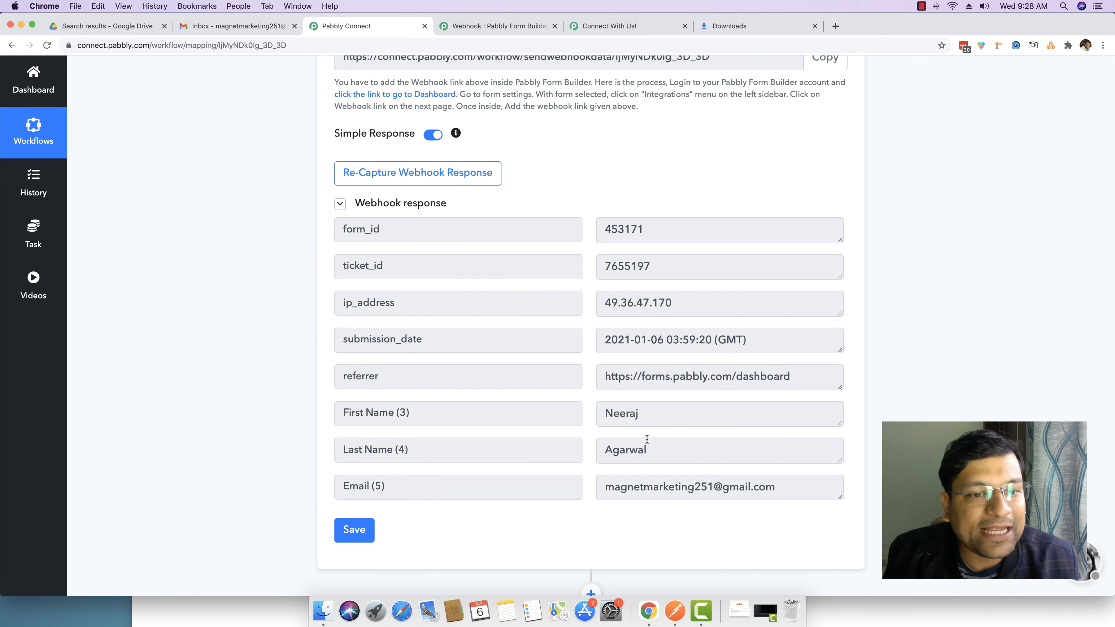
scroll(315, 237, up, 6)
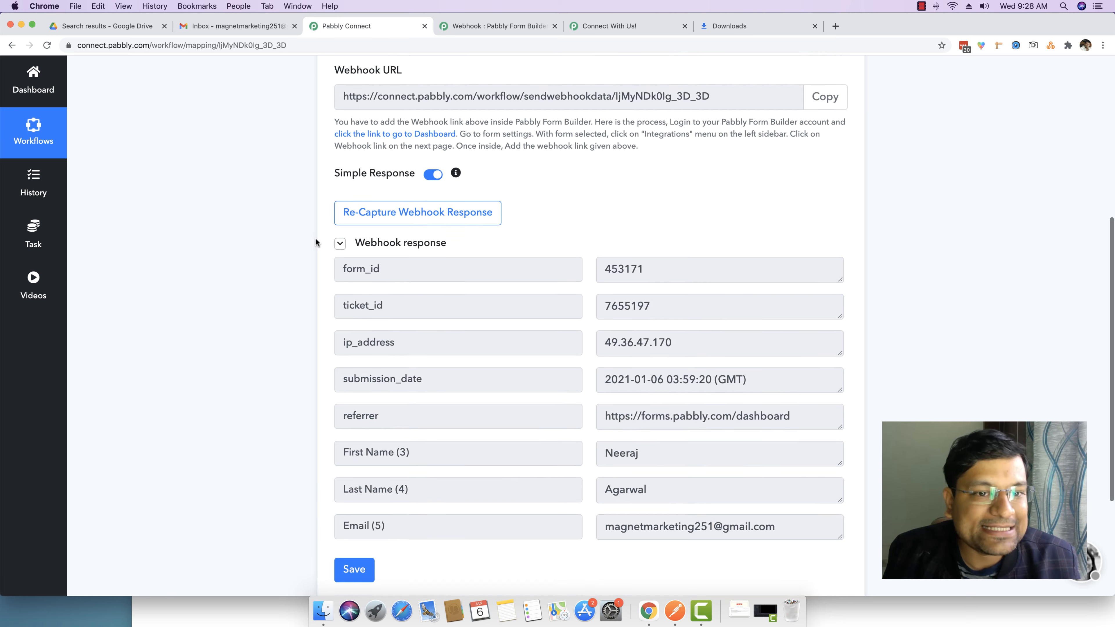
scroll(307, 307, down, 4)
scroll(303, 370, down, 2)
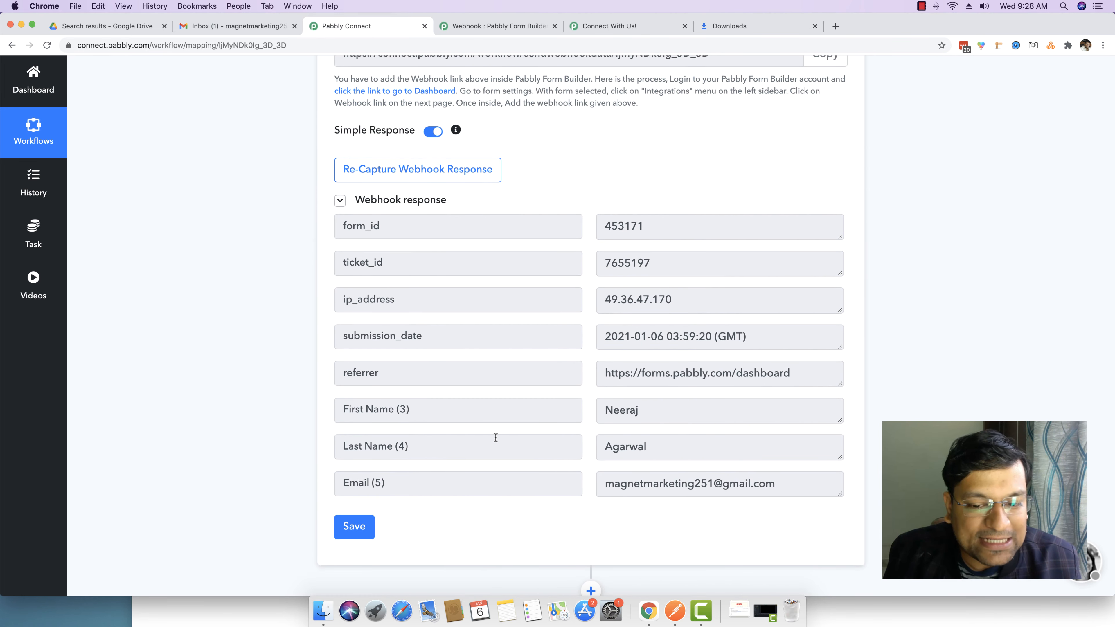
scroll(532, 471, down, 2)
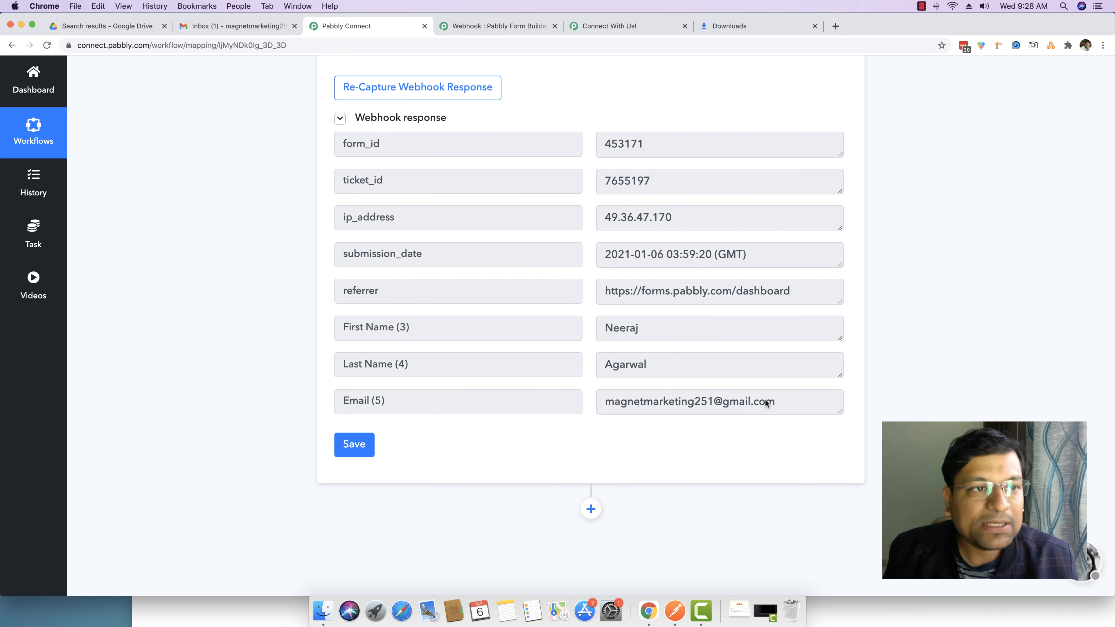
click(105, 26)
click(308, 77)
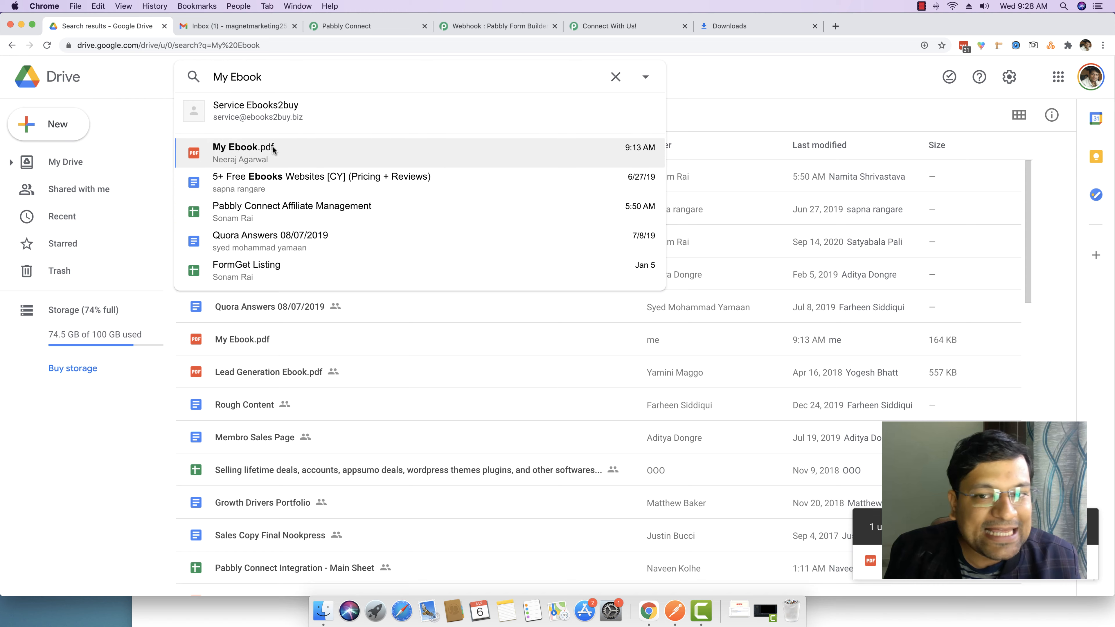
click(272, 148)
key(Escape)
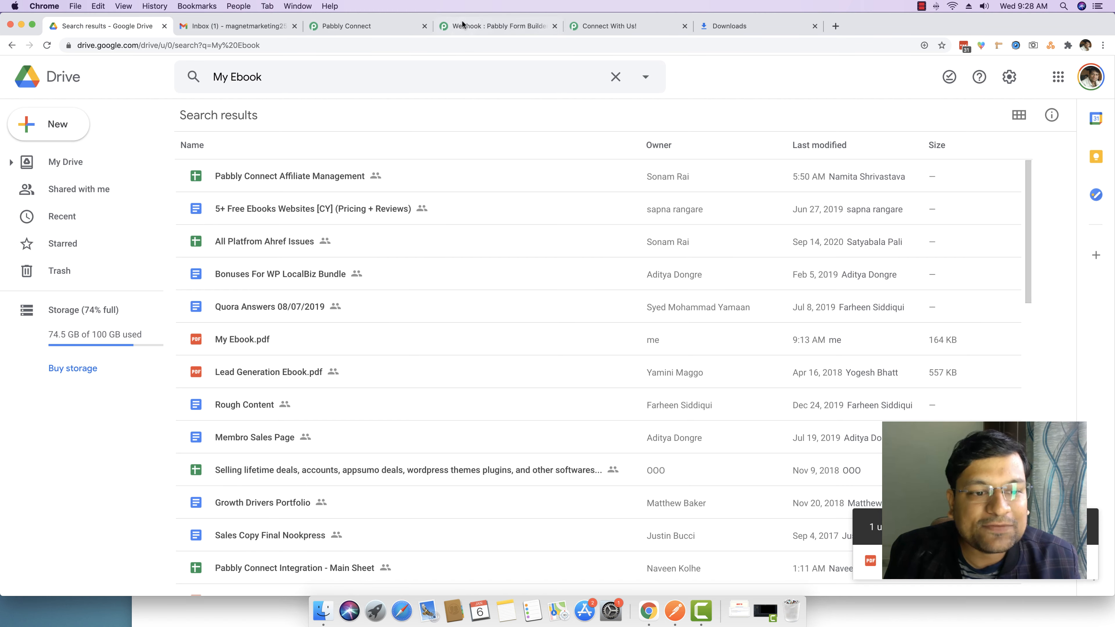
click(483, 26)
click(631, 26)
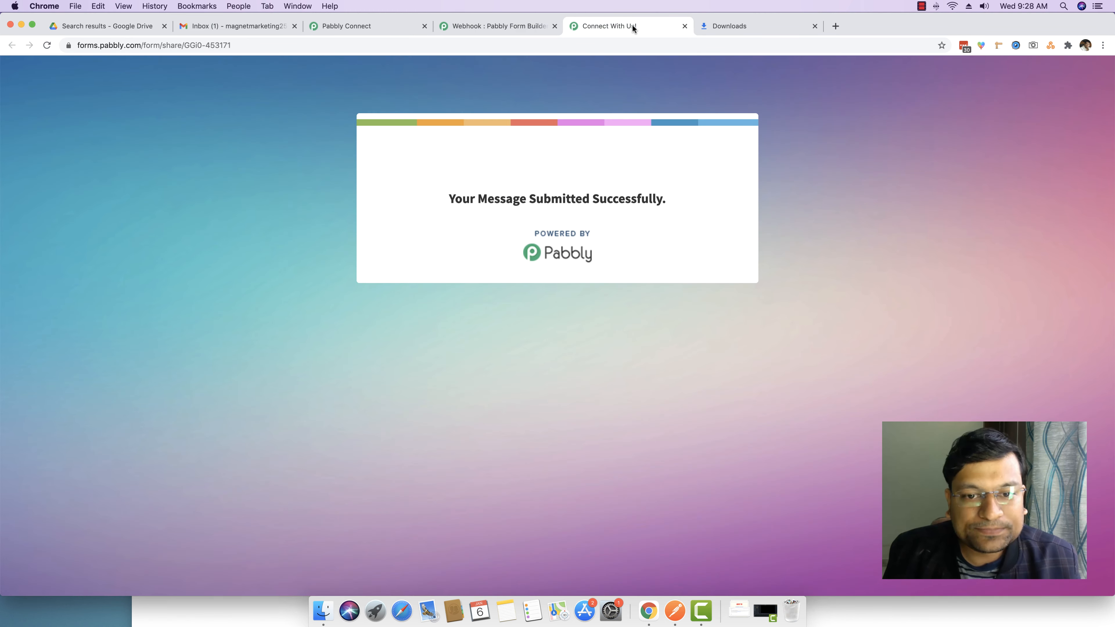
click(373, 27)
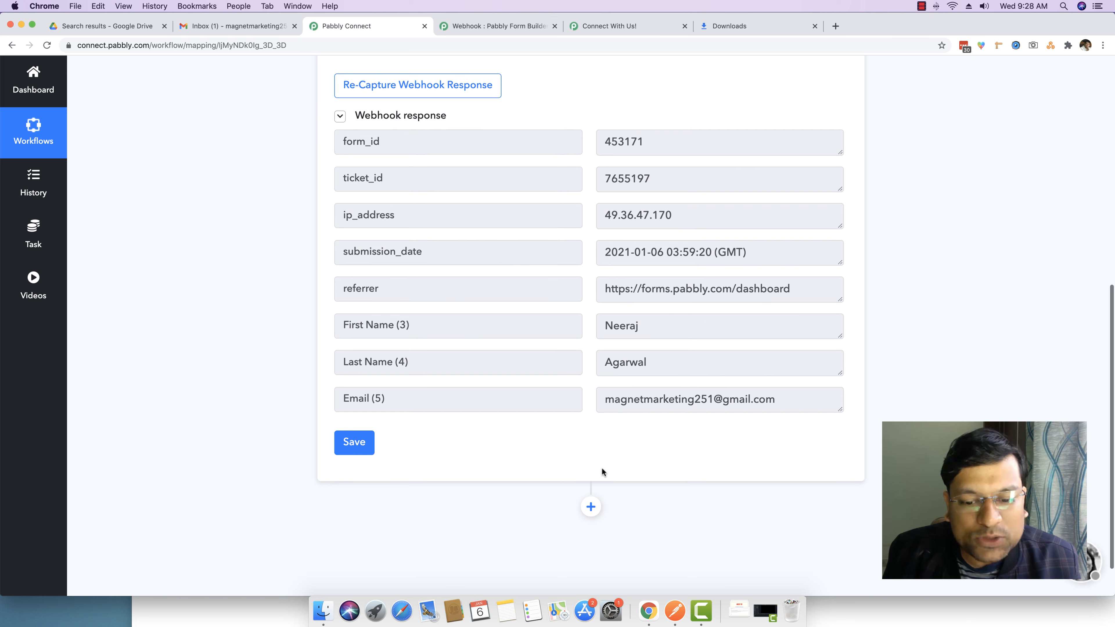
click(590, 506)
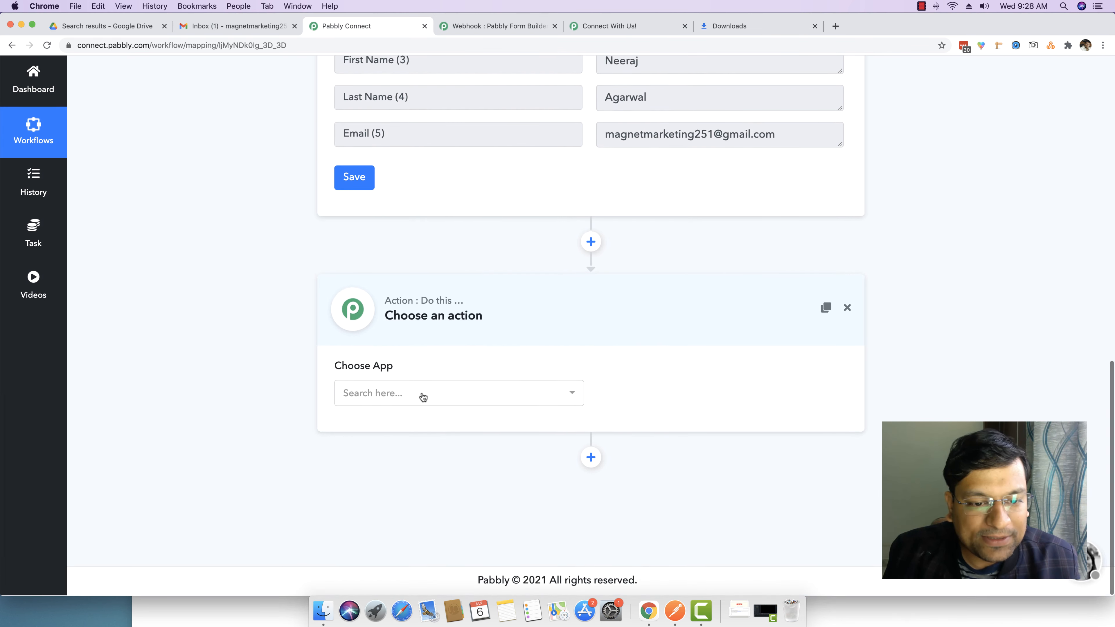
Add a Google Drive action with the Share a File action event
click(425, 394)
text(google dr)
key(Return)
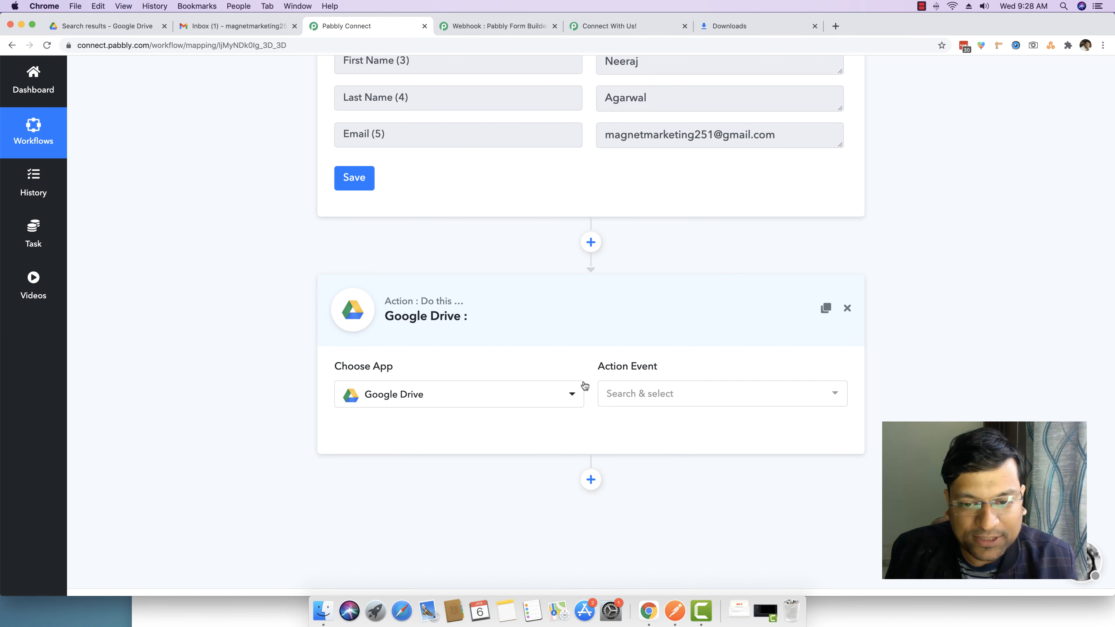
click(682, 393)
click(654, 480)
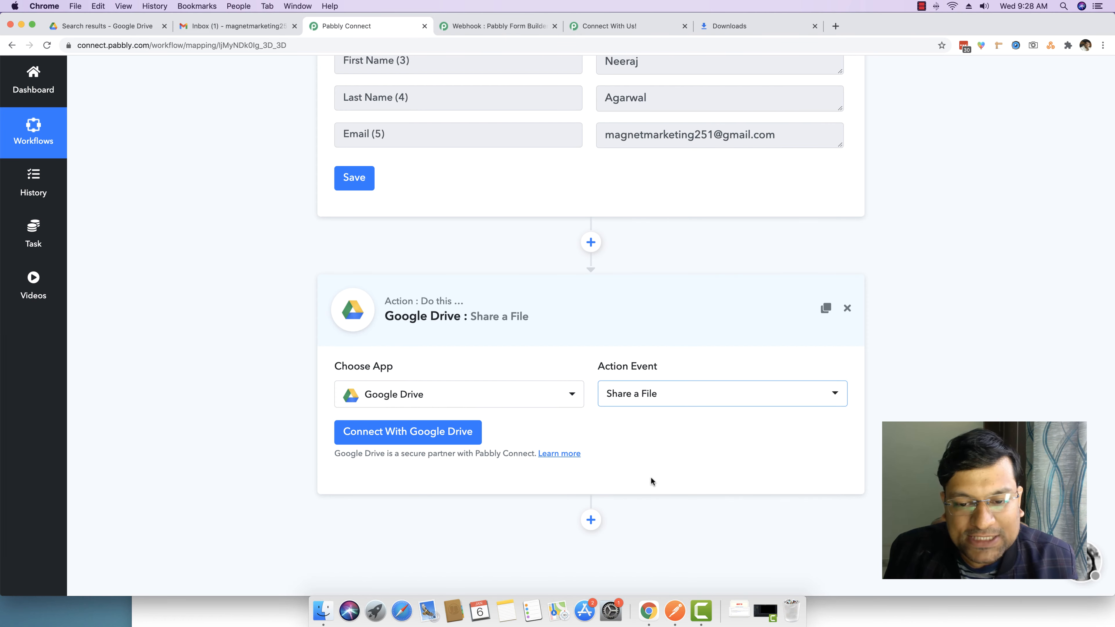
Connect and authorize a Google account for Google Drive, then dismiss the success message
click(406, 436)
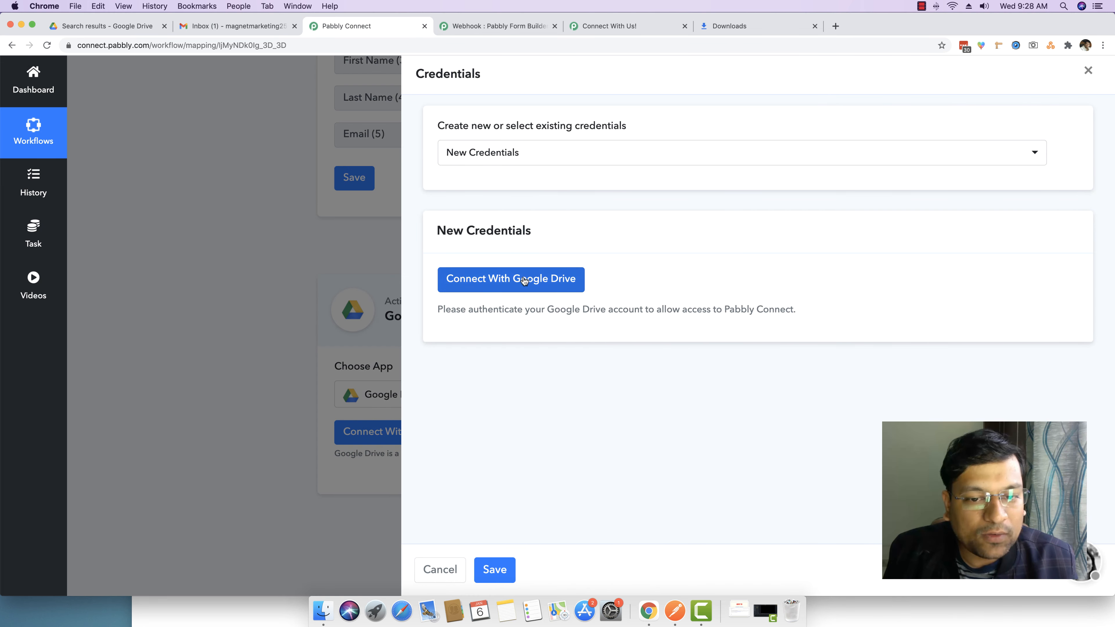
click(500, 284)
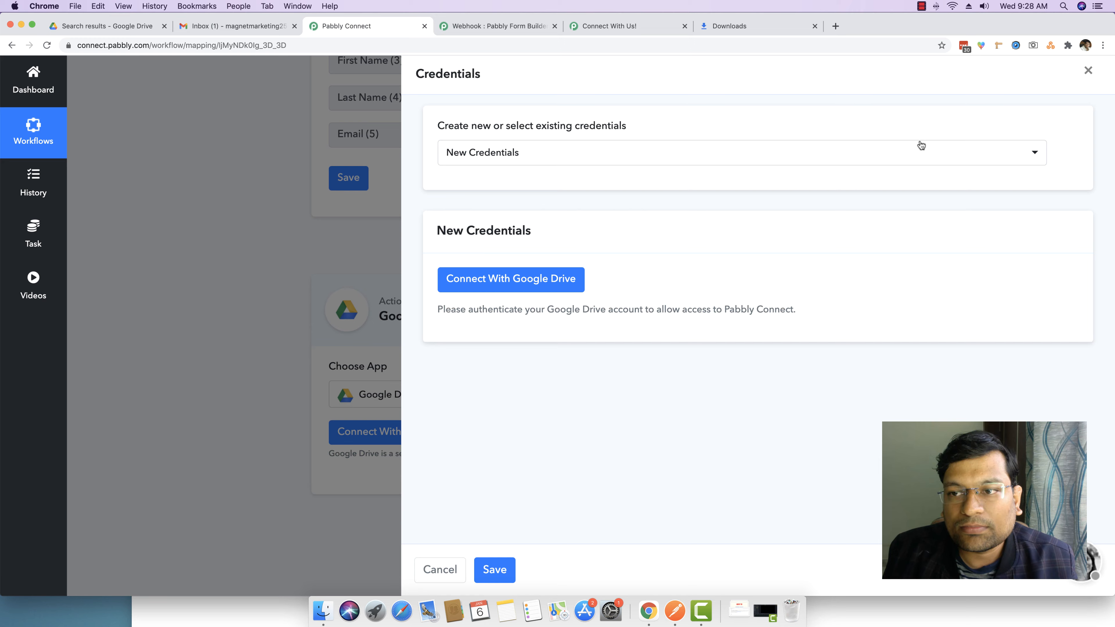
click(522, 277)
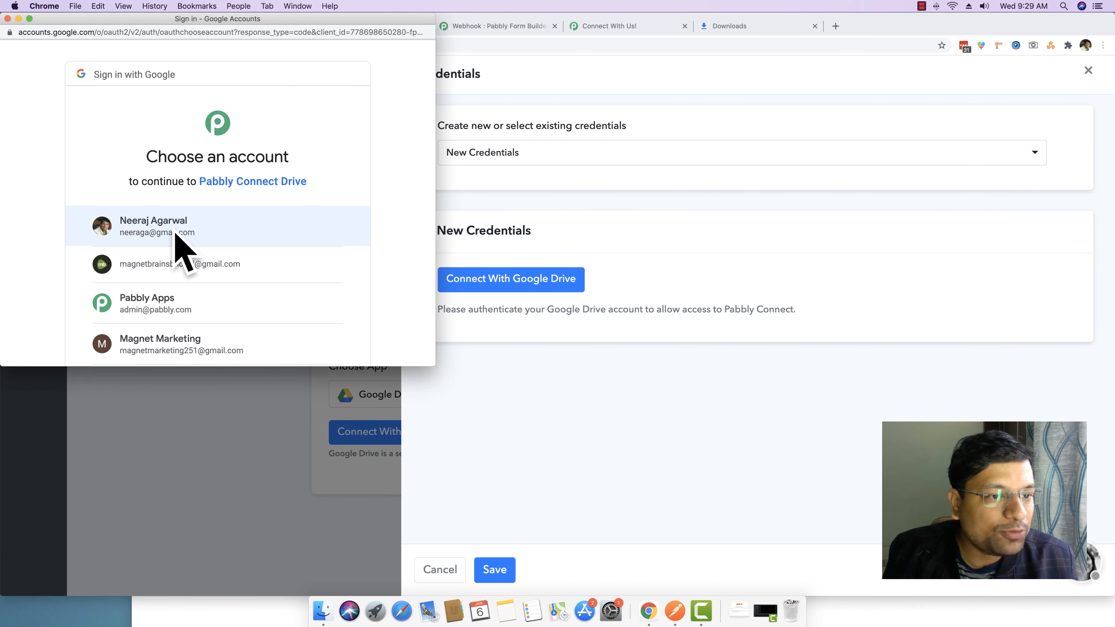
scroll(172, 233, down, 1)
click(167, 200)
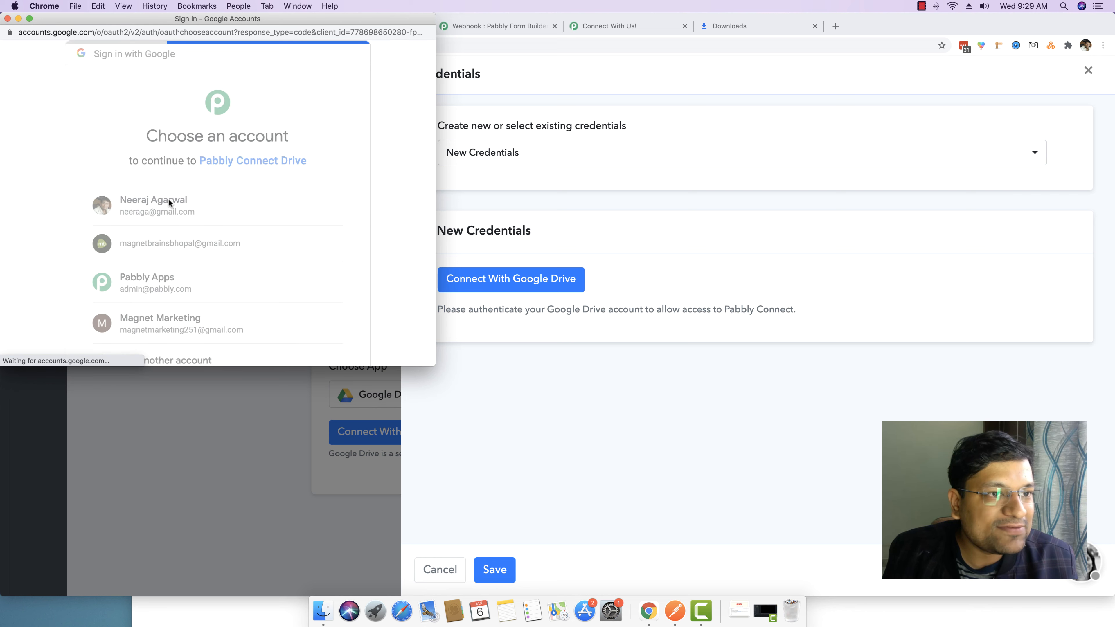
scroll(237, 233, down, 5)
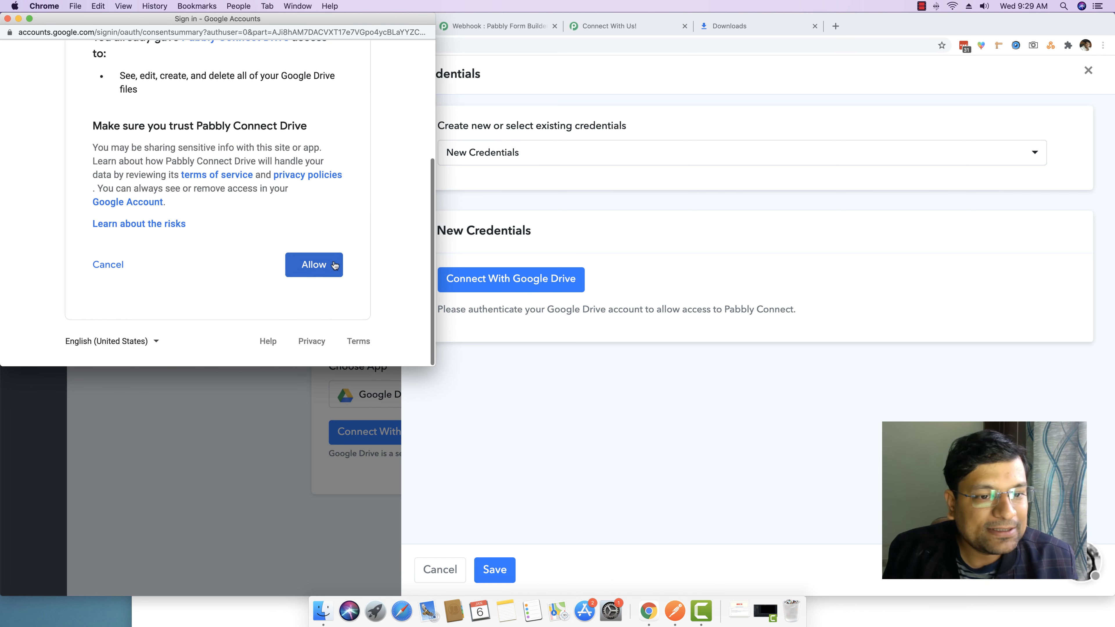
click(306, 267)
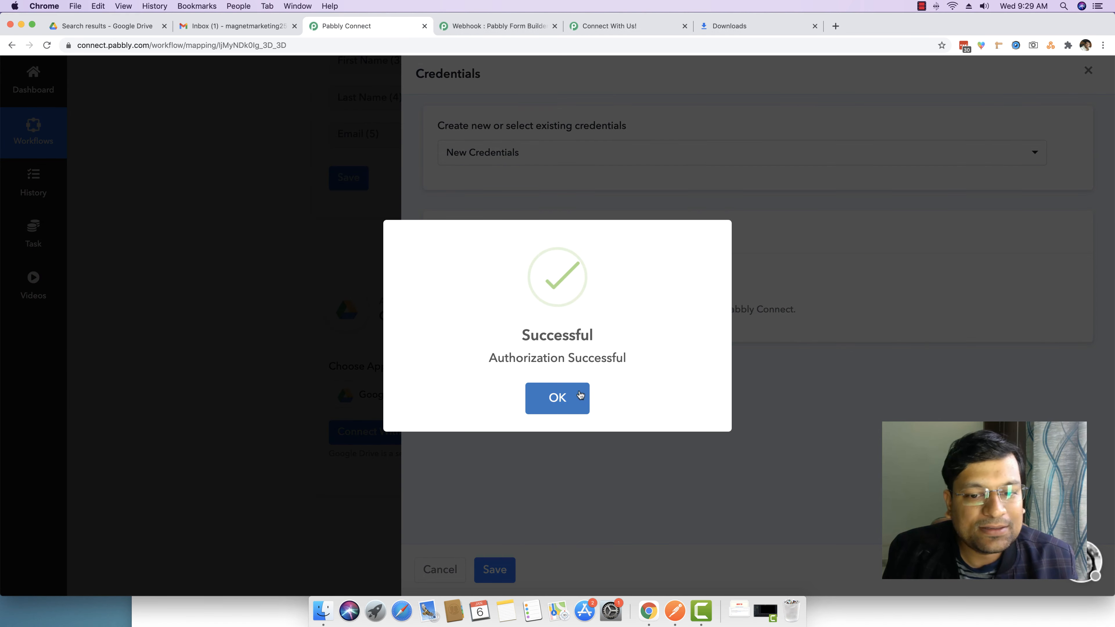
click(563, 397)
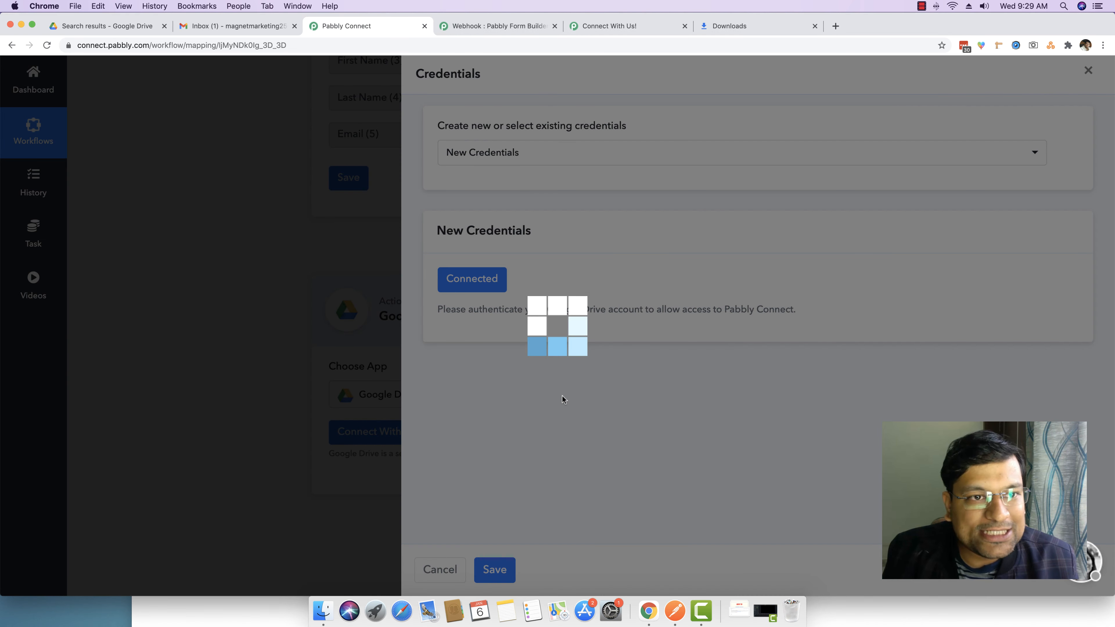
scroll(564, 398, down, 5)
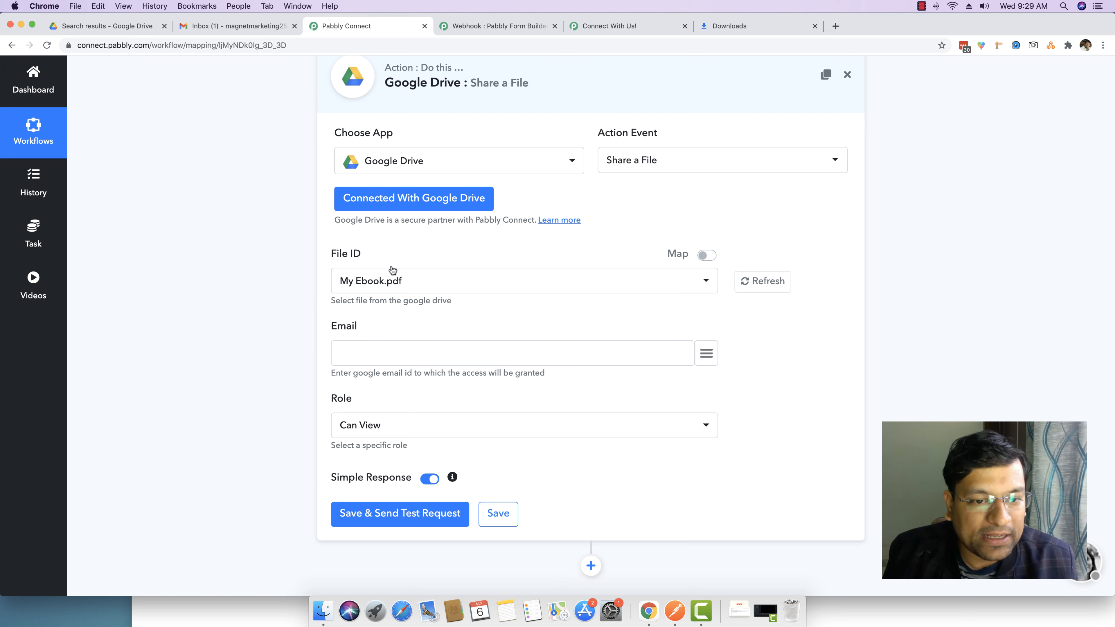
Keep My Ebook.pdf as the File ID to share, then return to Drive's search results
click(373, 281)
click(383, 285)
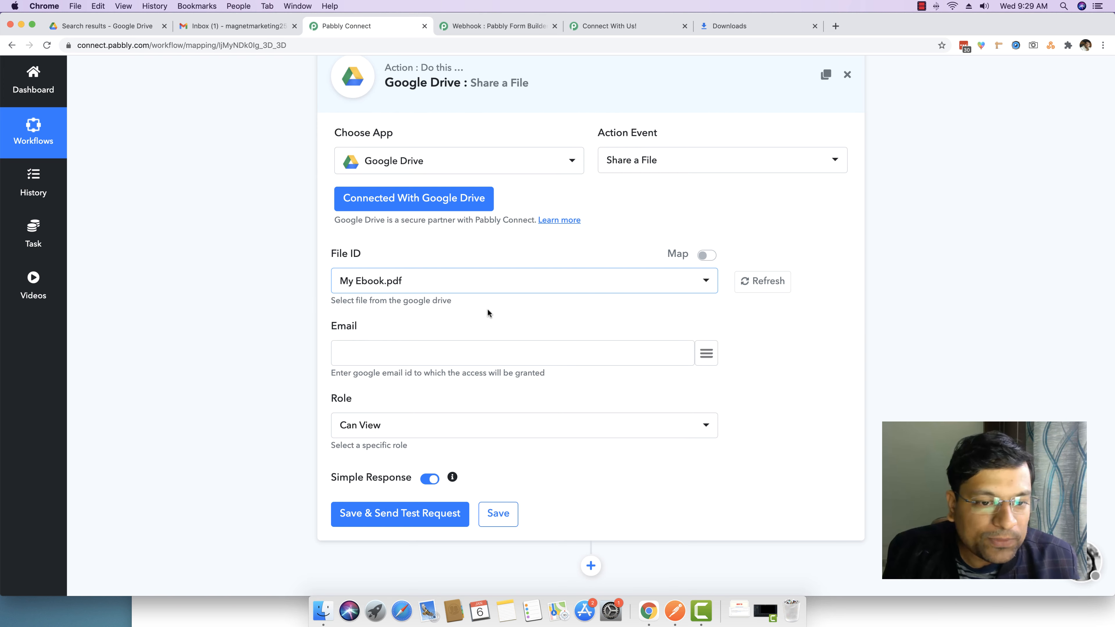
click(434, 283)
click(434, 284)
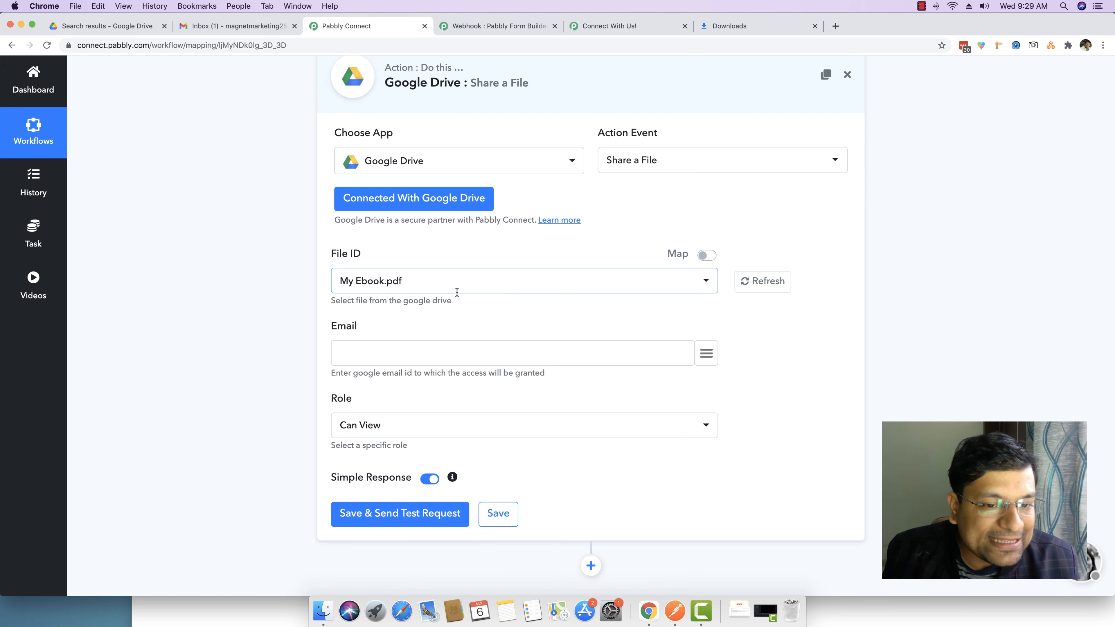
click(706, 256)
click(707, 256)
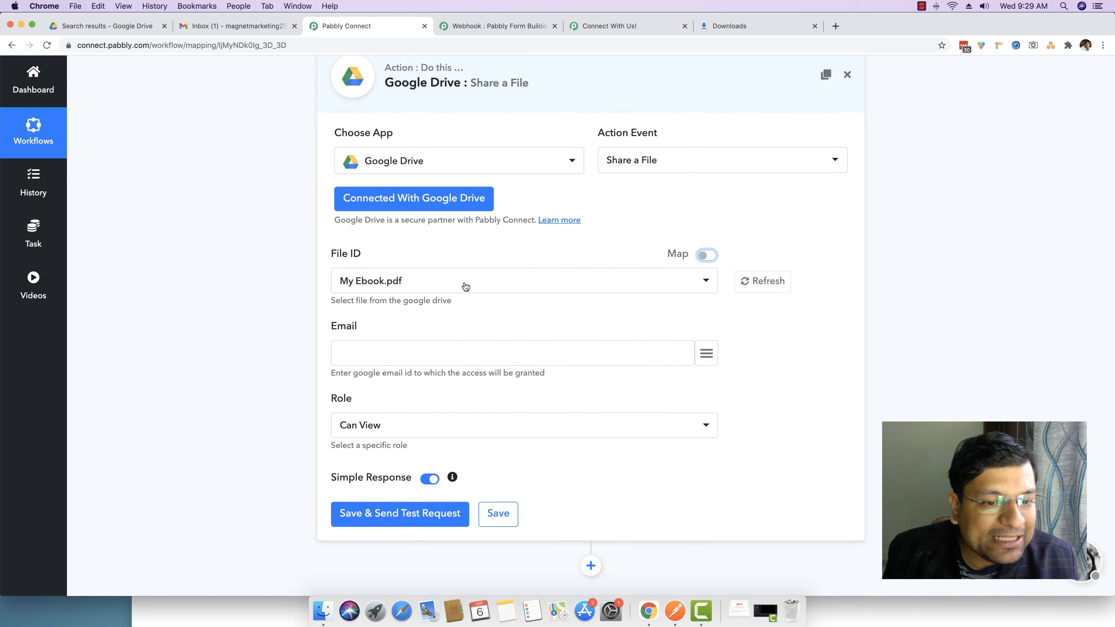
click(103, 27)
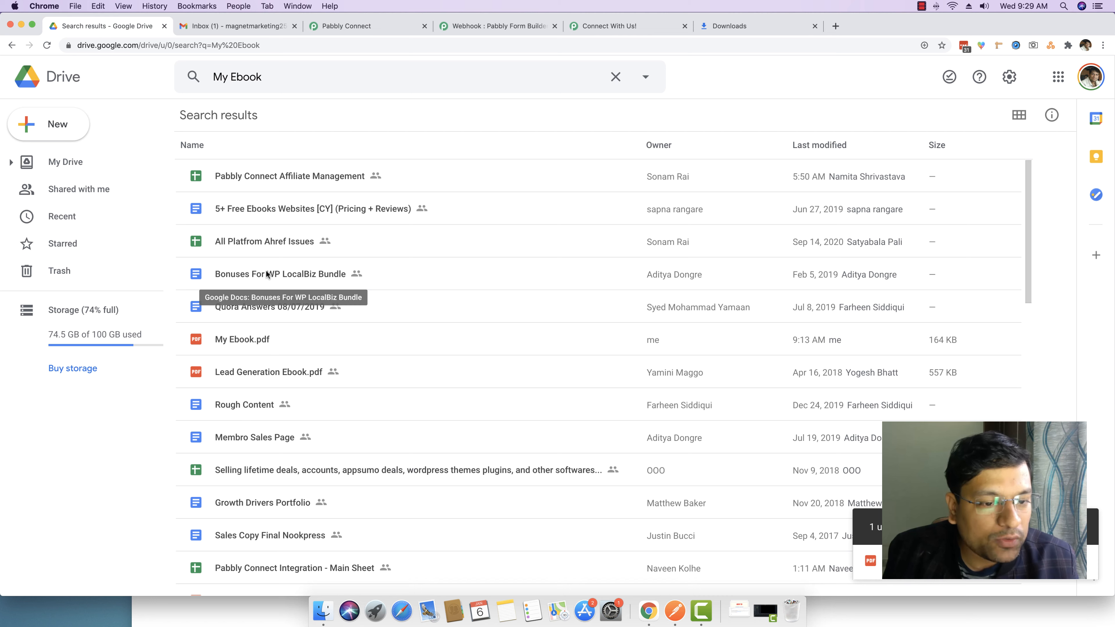
Copy the file ID from My Ebook.pdf's Google Drive share link, then go back to Pabbly Connect
click(289, 337)
right_click(277, 337)
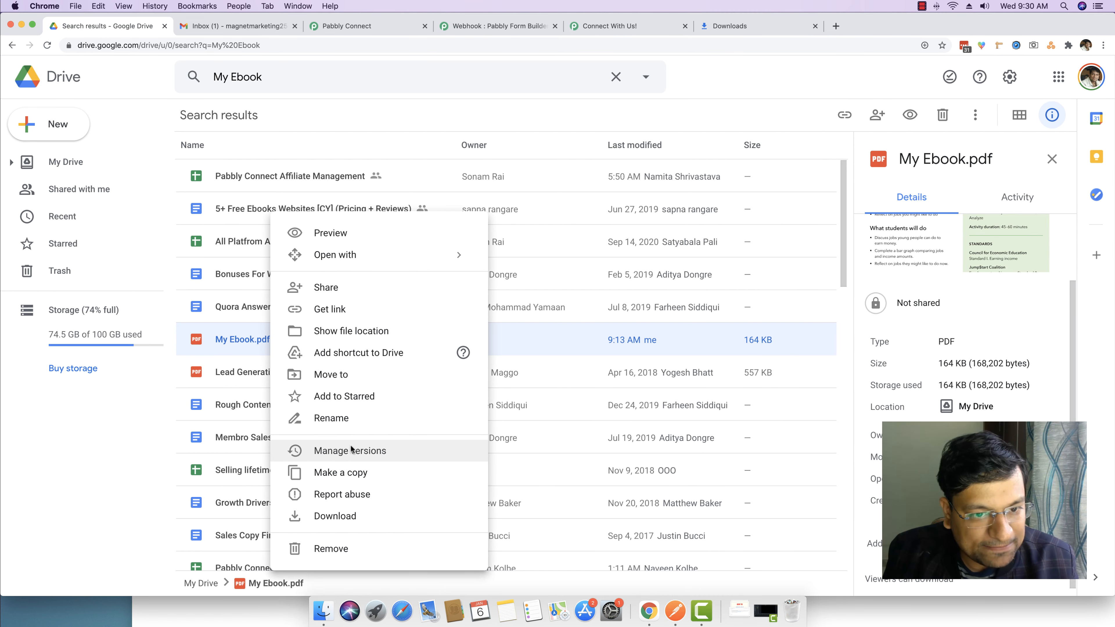
click(345, 320)
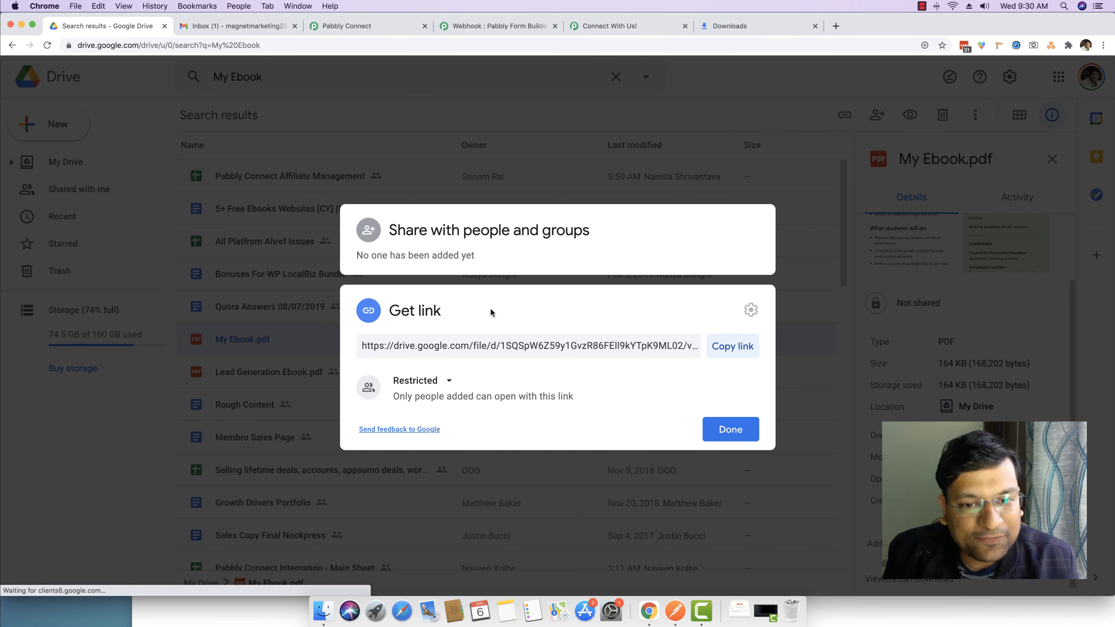
click(501, 345)
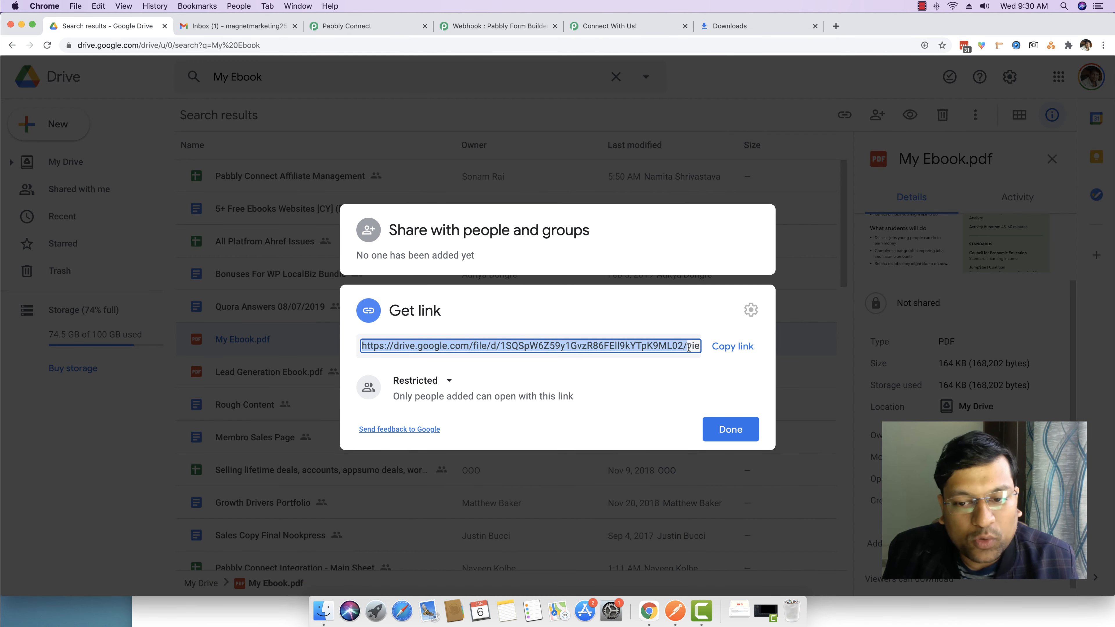
drag(487, 346, 671, 345)
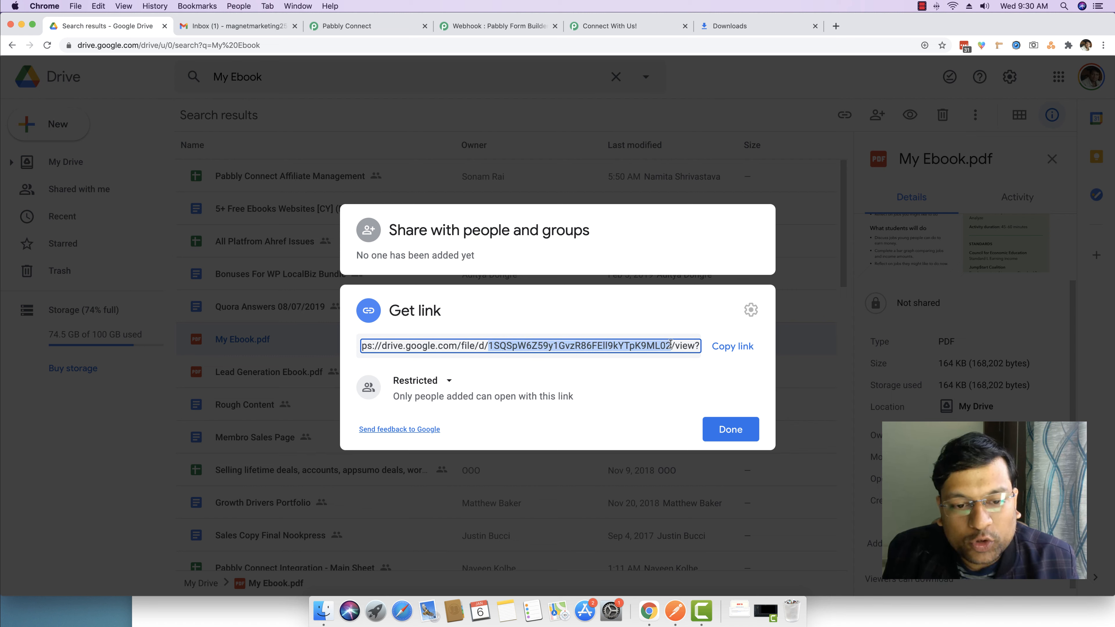
right_click(660, 345)
click(679, 372)
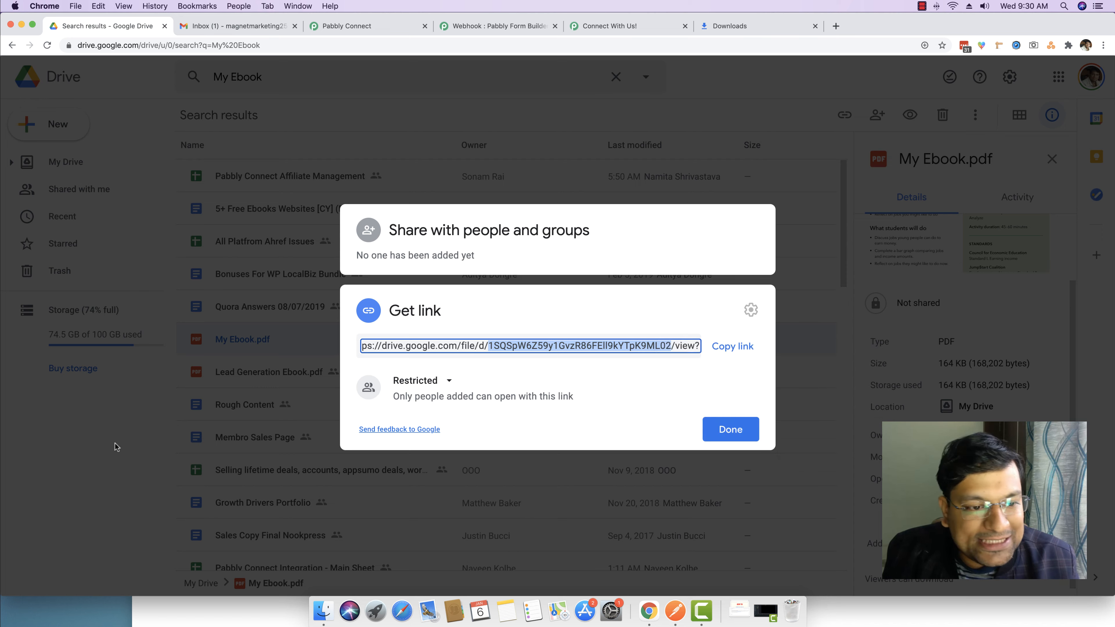
key(Escape)
click(364, 27)
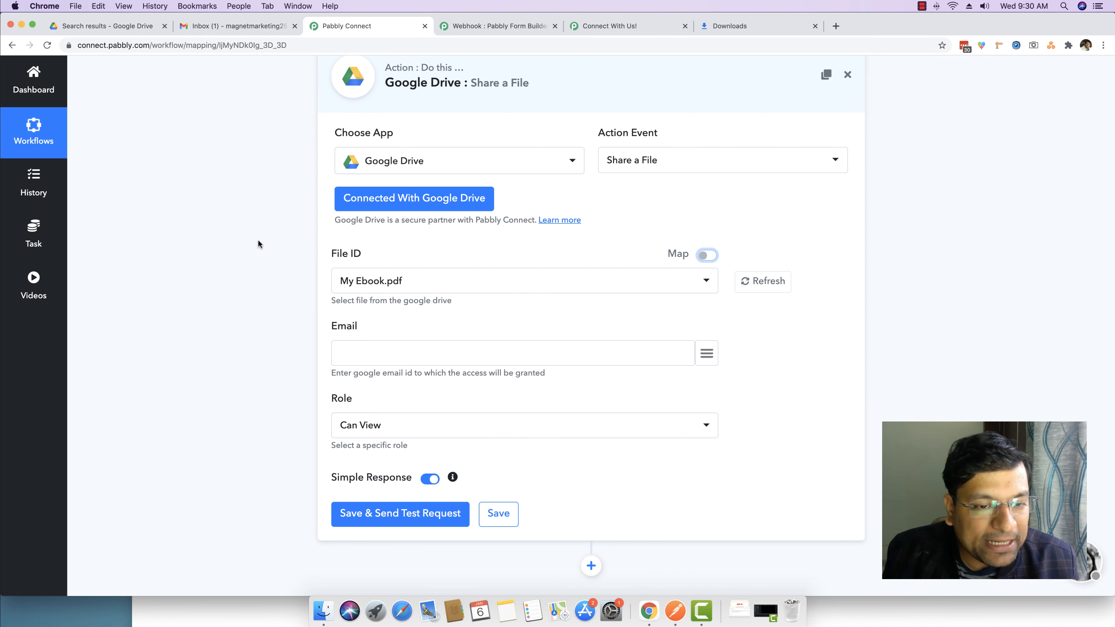
Turn off Map on File ID so My Ebook.pdf stays chosen from the Drive file list
click(707, 254)
drag(536, 278, 332, 288)
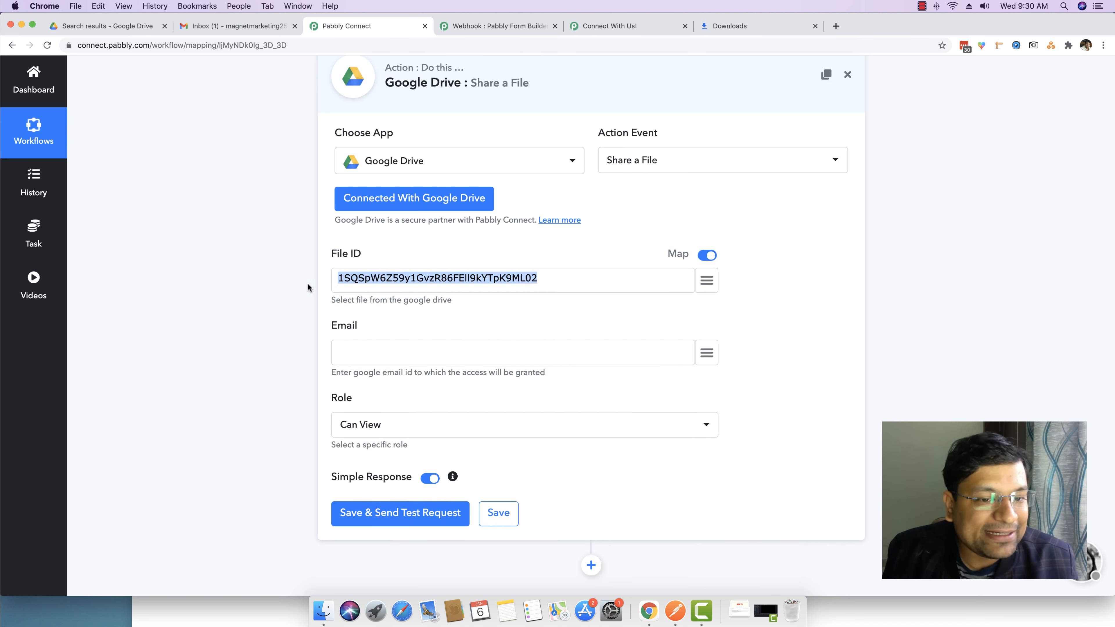
click(558, 276)
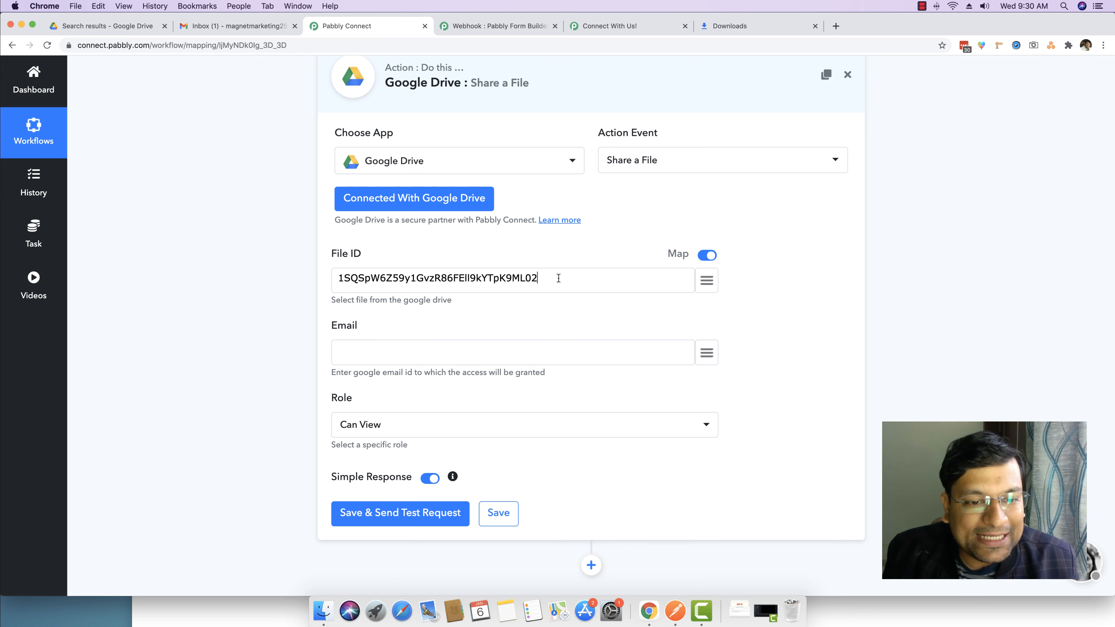
click(707, 254)
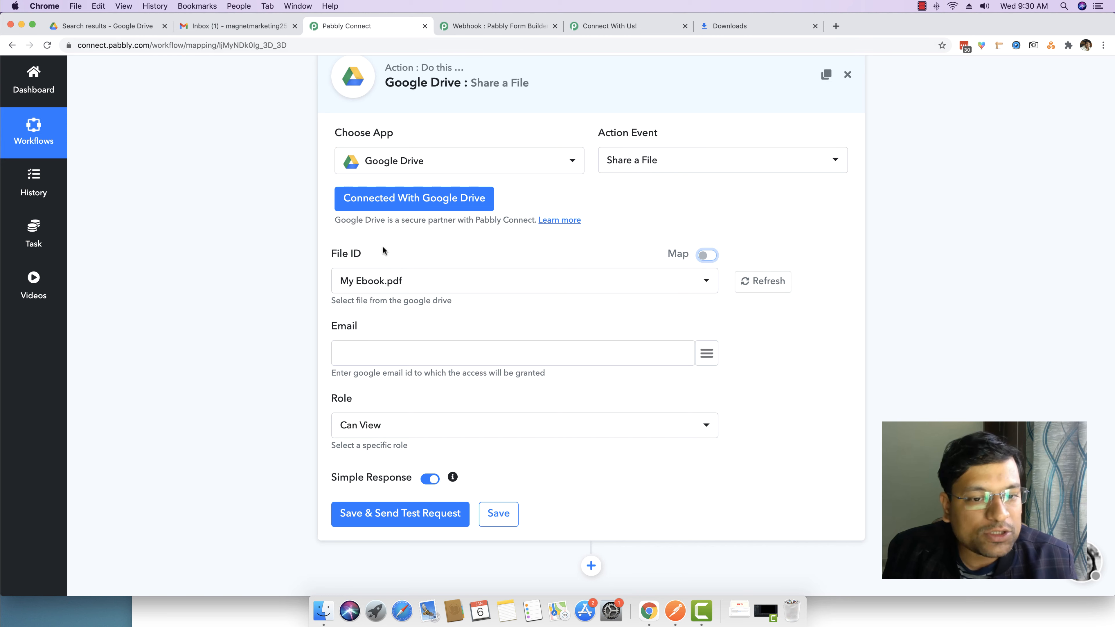
click(710, 258)
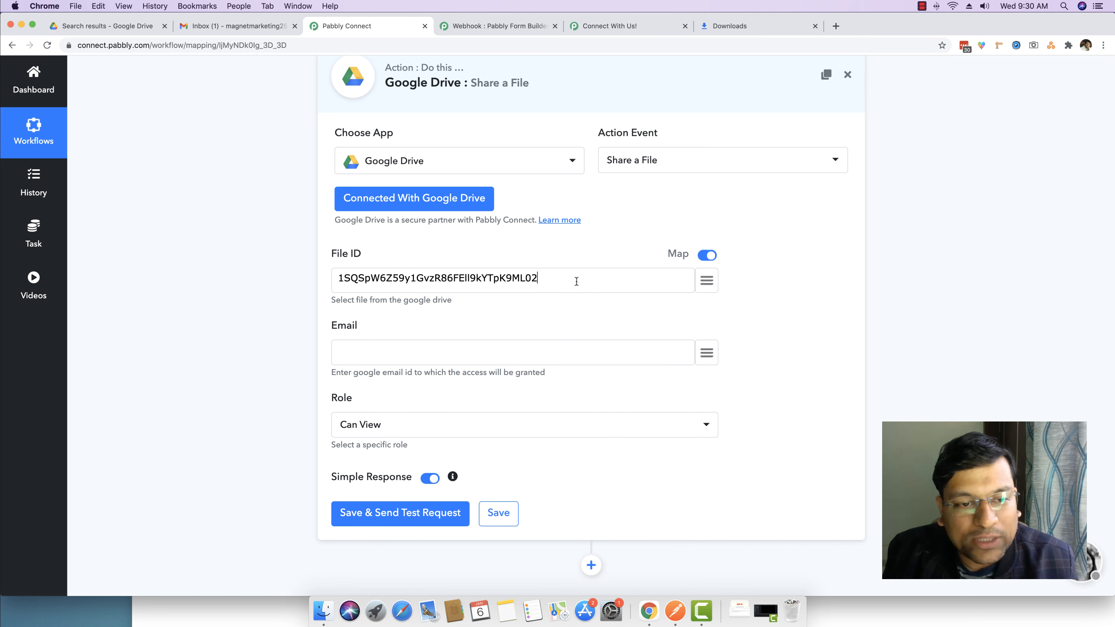
click(704, 256)
click(361, 351)
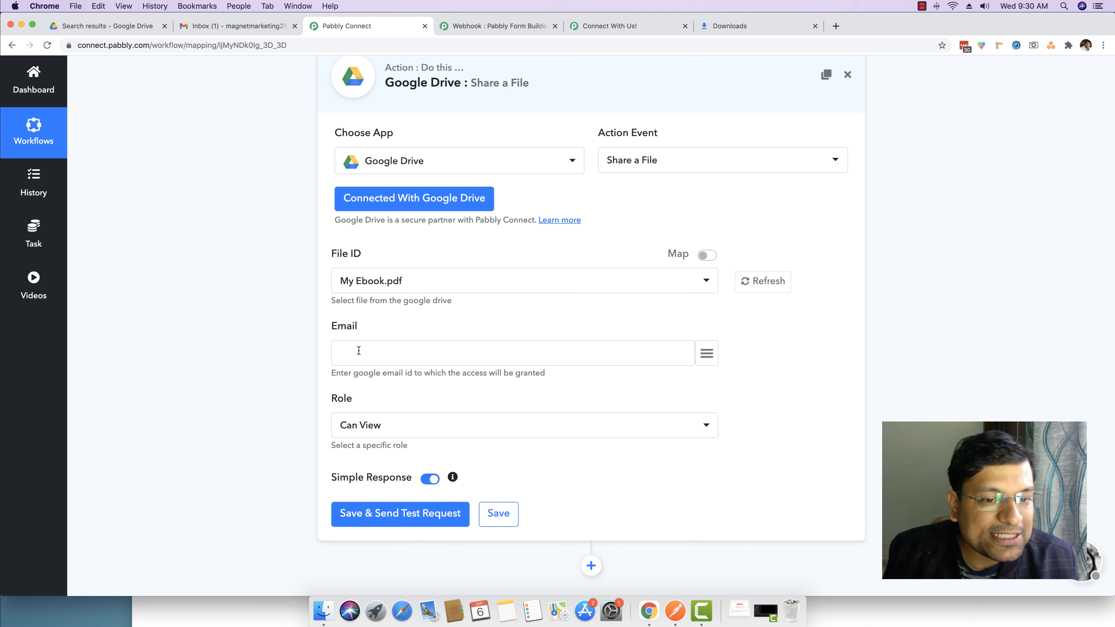
click(707, 353)
Map the form's Email (5) field into the share action's Email
scroll(599, 213, down, 2)
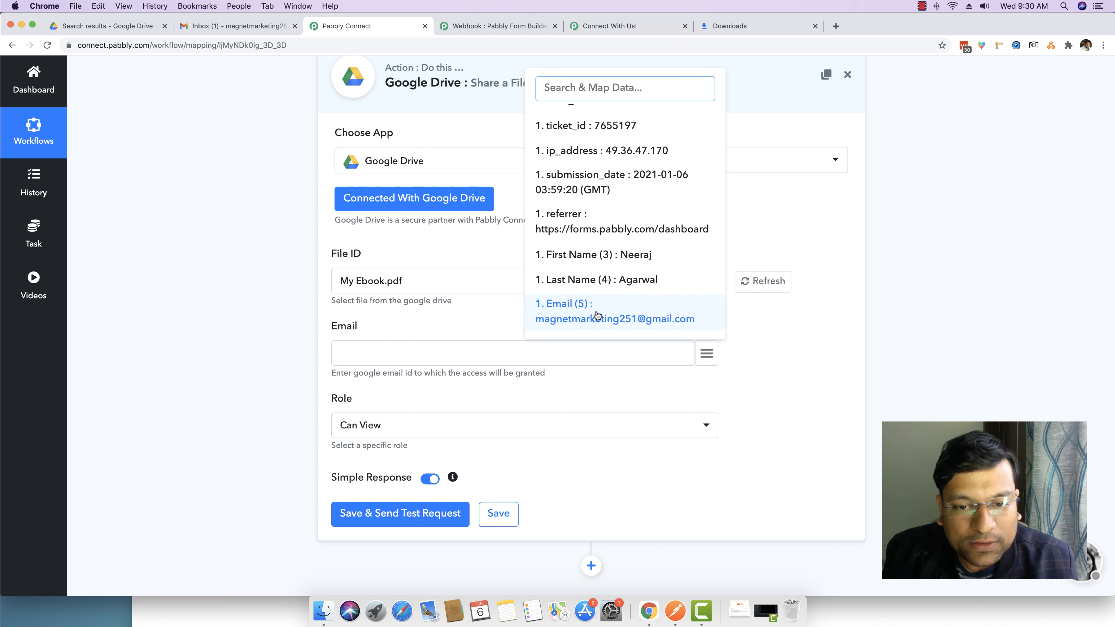
click(585, 323)
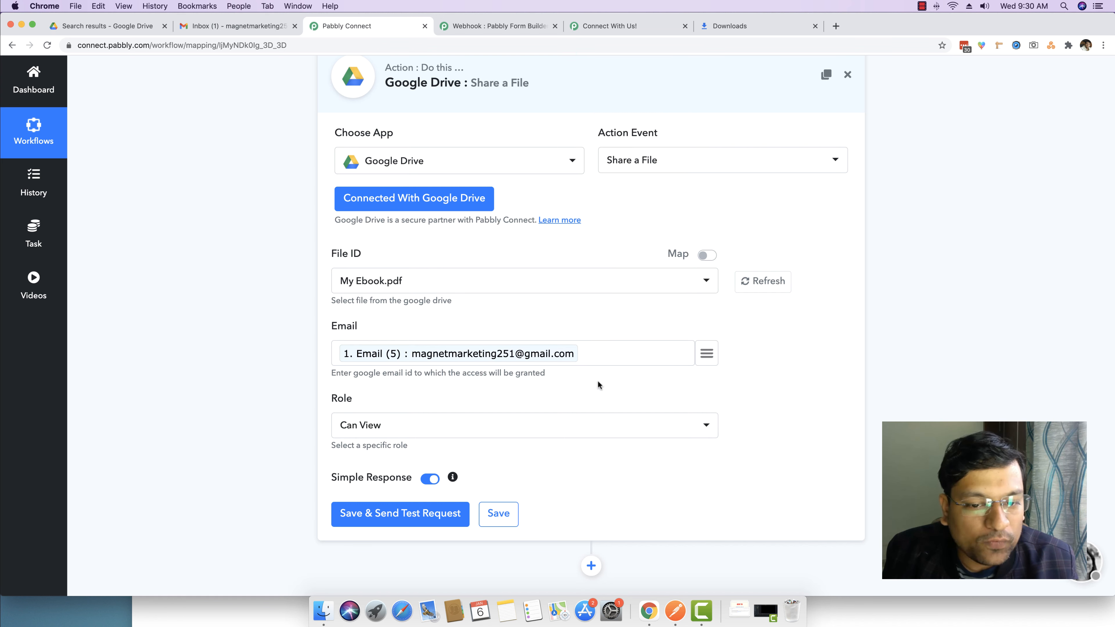
scroll(523, 346, up, 4)
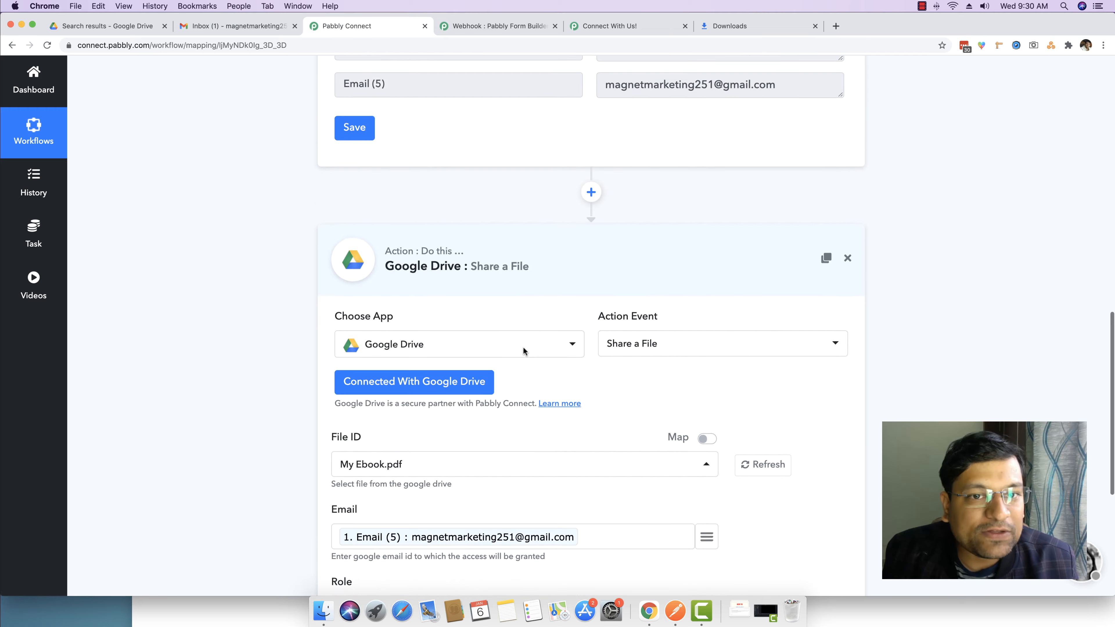
scroll(523, 346, down, 4)
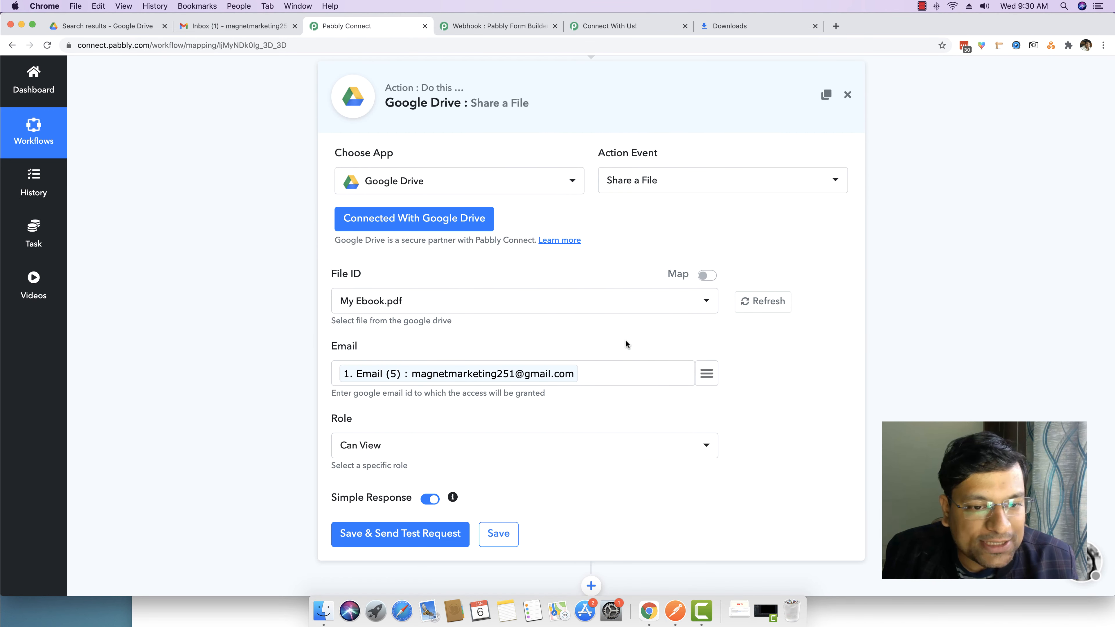
scroll(355, 400, down, 3)
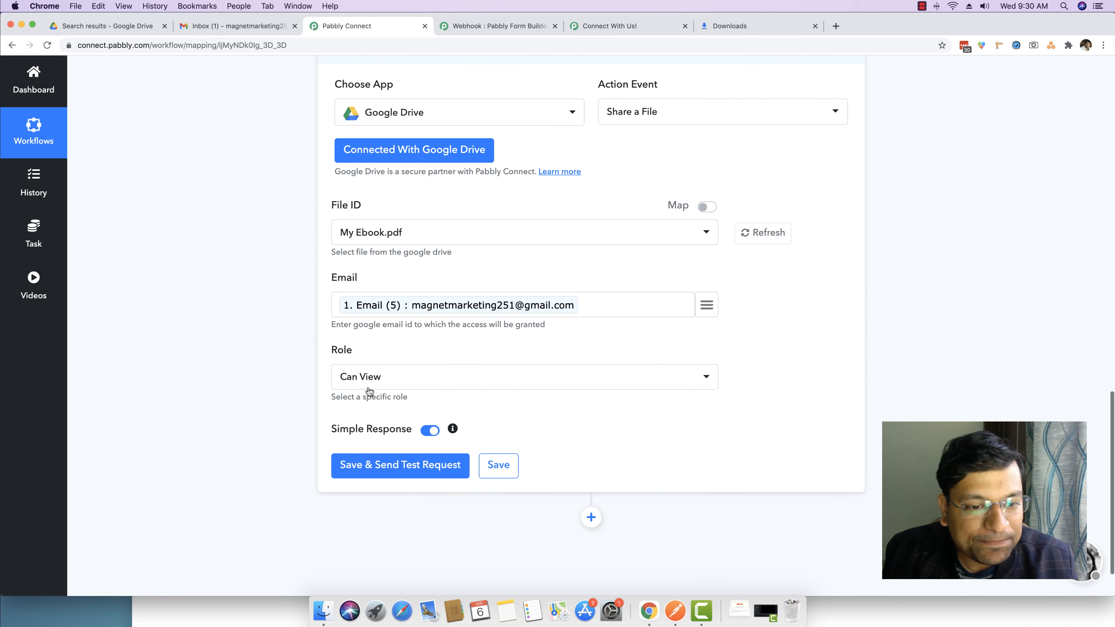
Keep the role as Can View and send a test share request
click(371, 385)
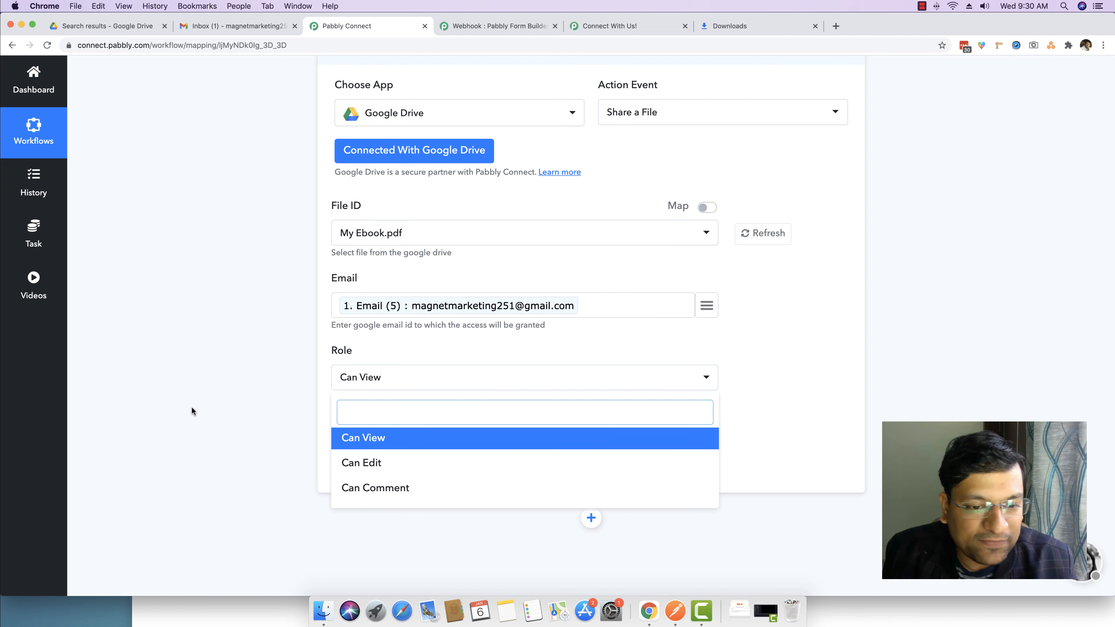
click(270, 398)
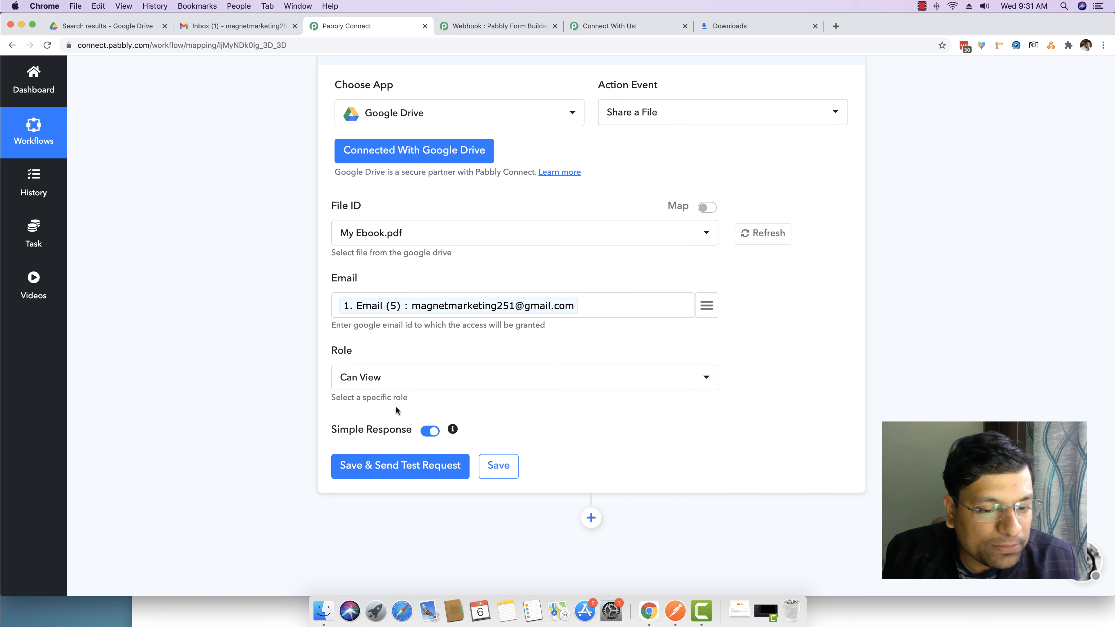
click(382, 472)
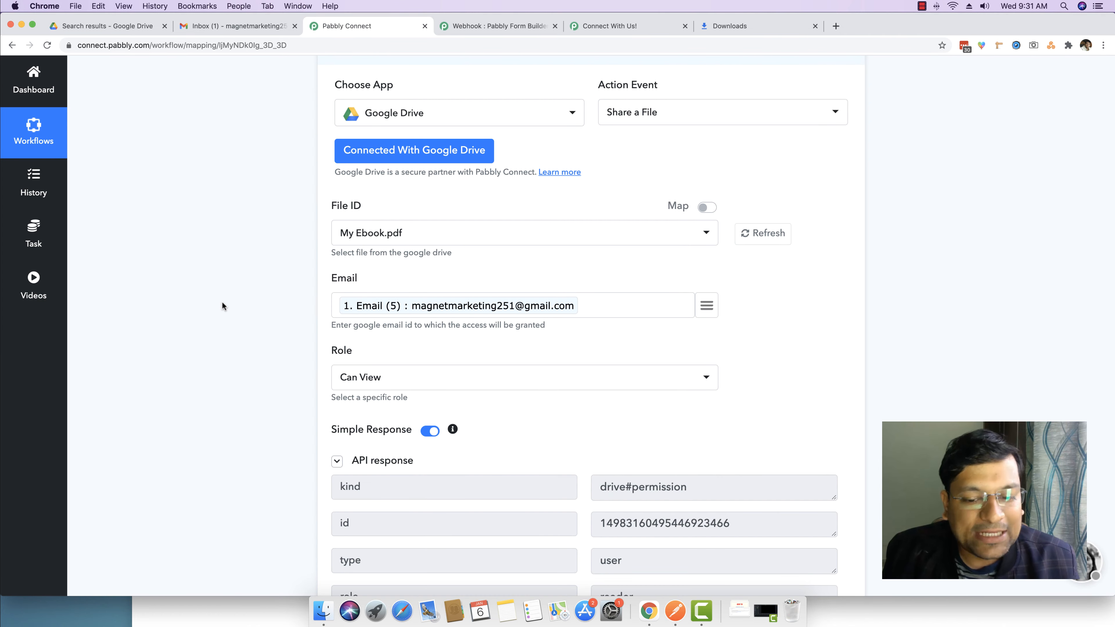
click(231, 28)
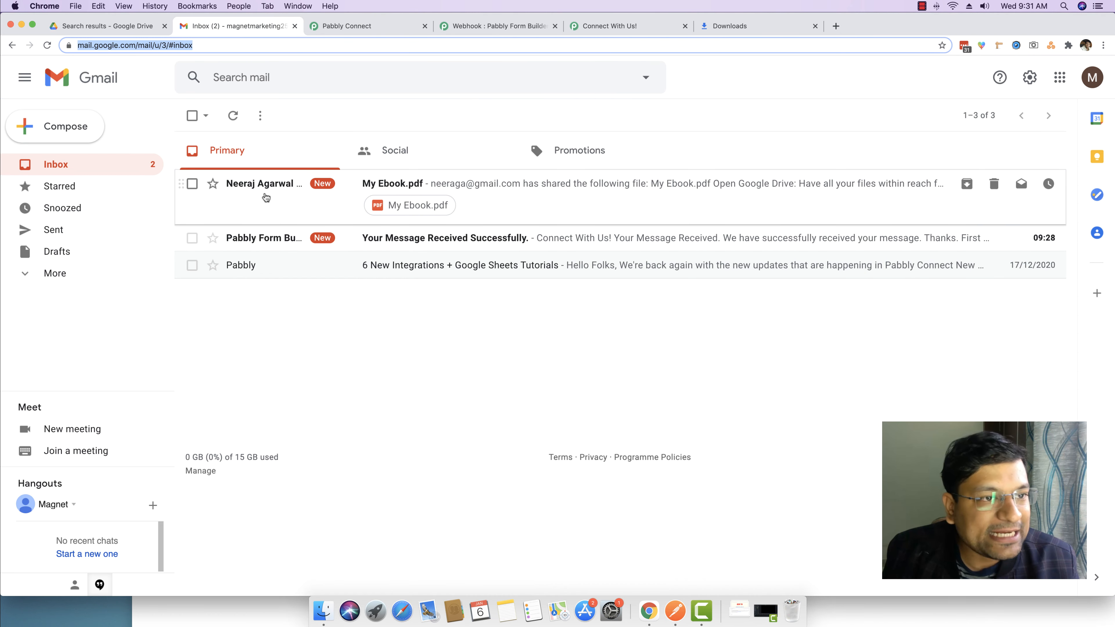
Check the signed-in Google account and open the My Ebook.pdf share email in Gmail
click(356, 28)
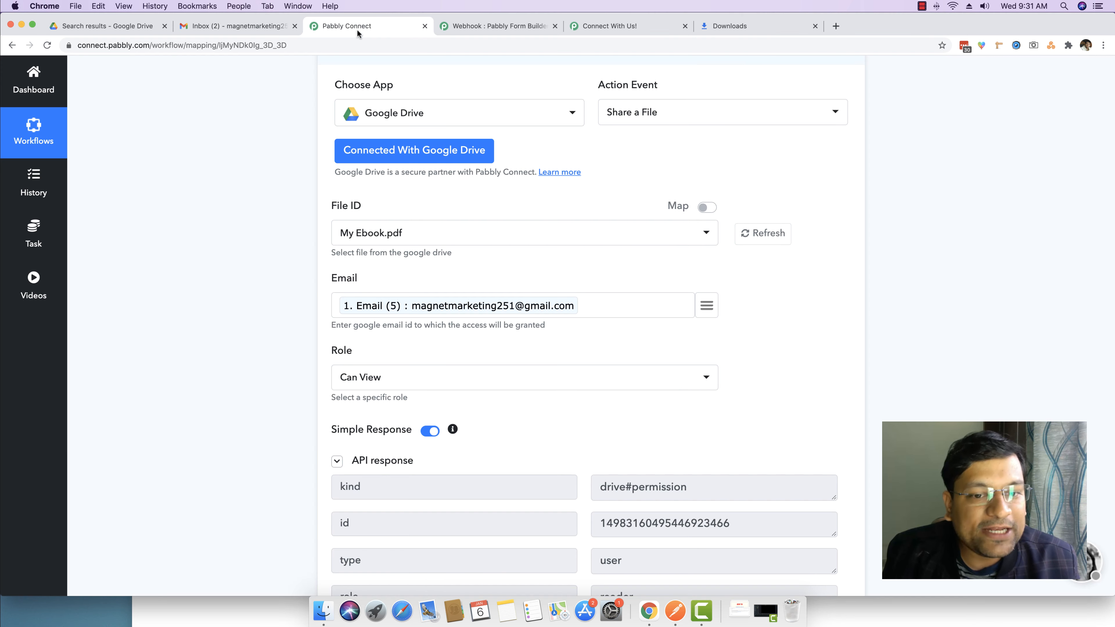
click(288, 33)
click(1092, 77)
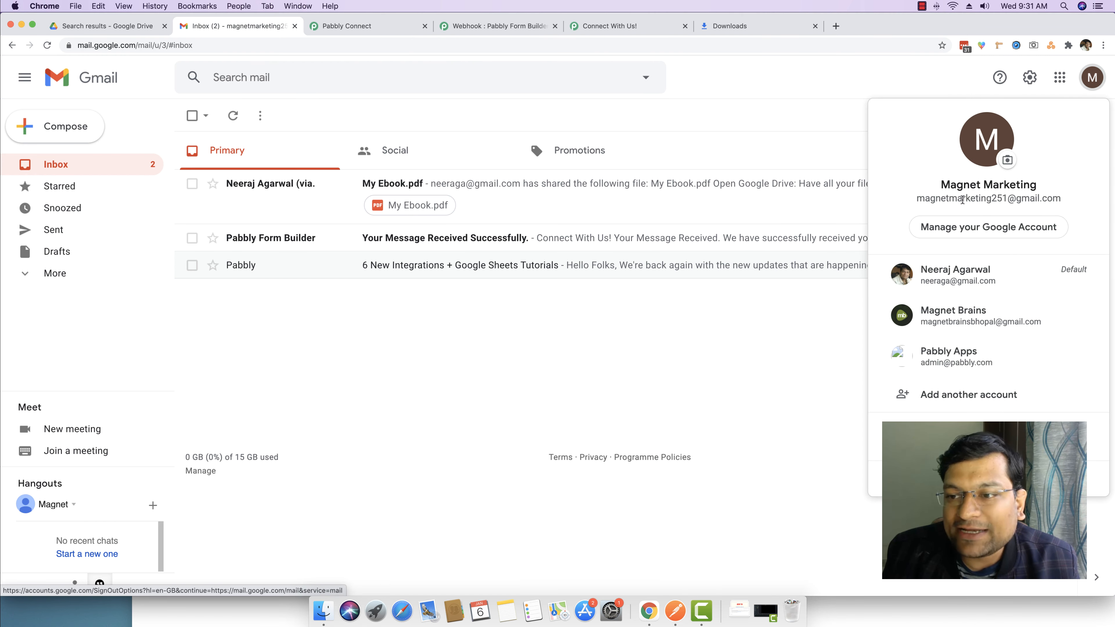
click(500, 350)
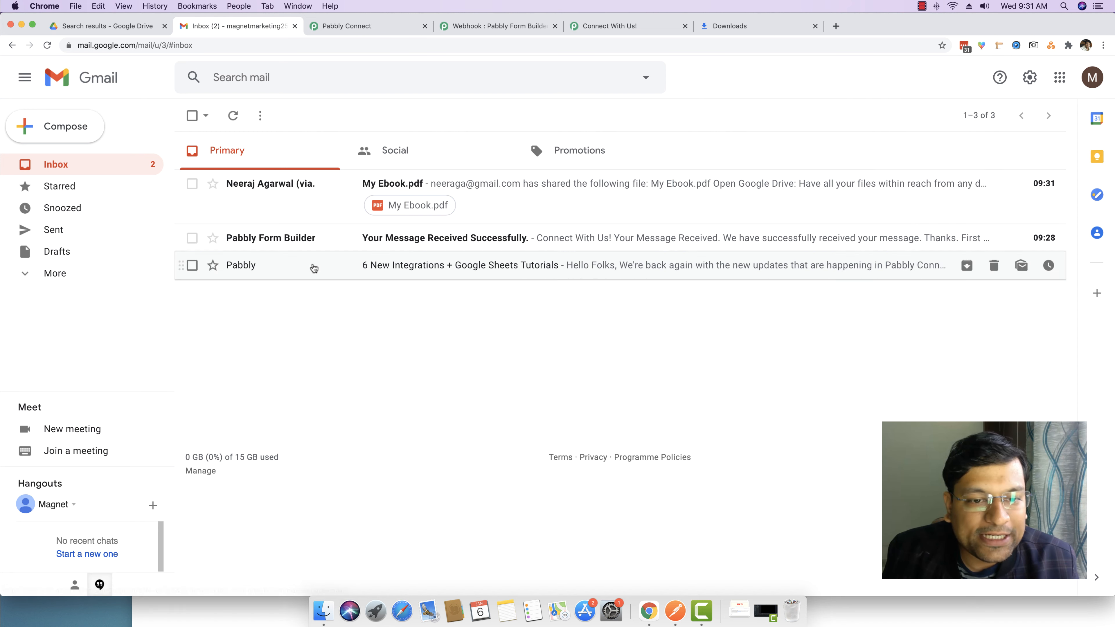
click(306, 199)
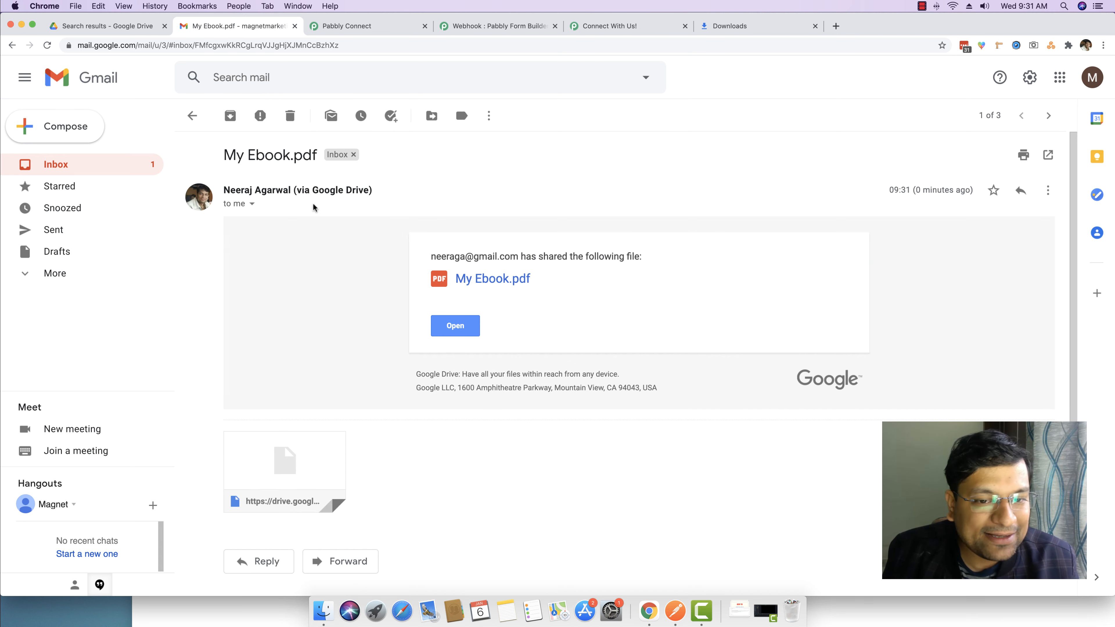
drag(430, 260, 657, 257)
click(657, 254)
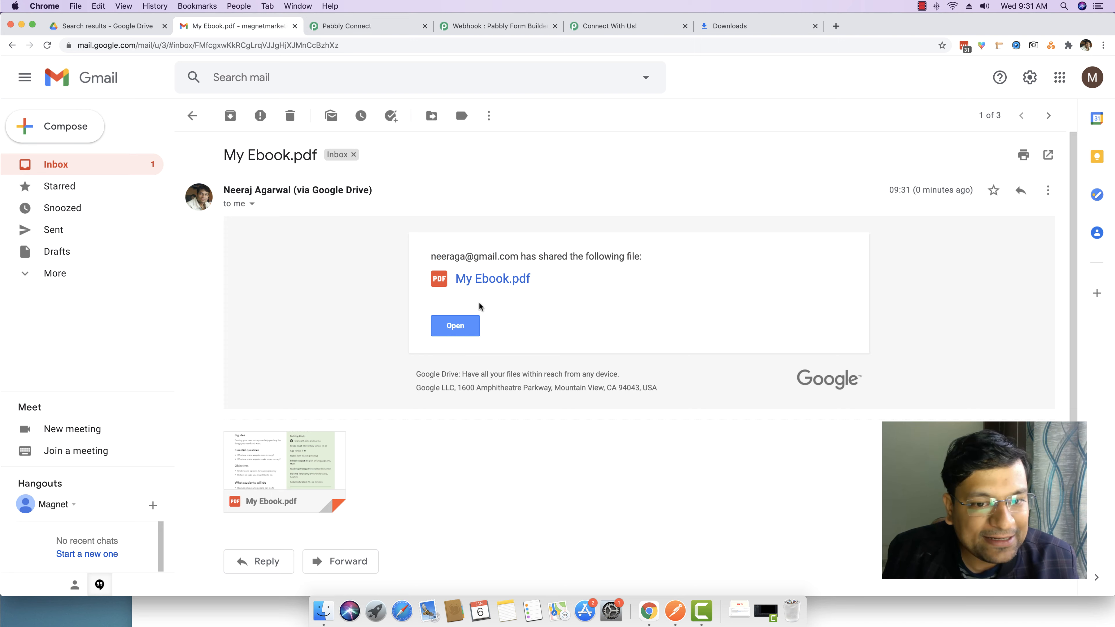
Preview the 5-page My Ebook.pdf attachment, then return to the Pabbly Connect workflow
click(292, 458)
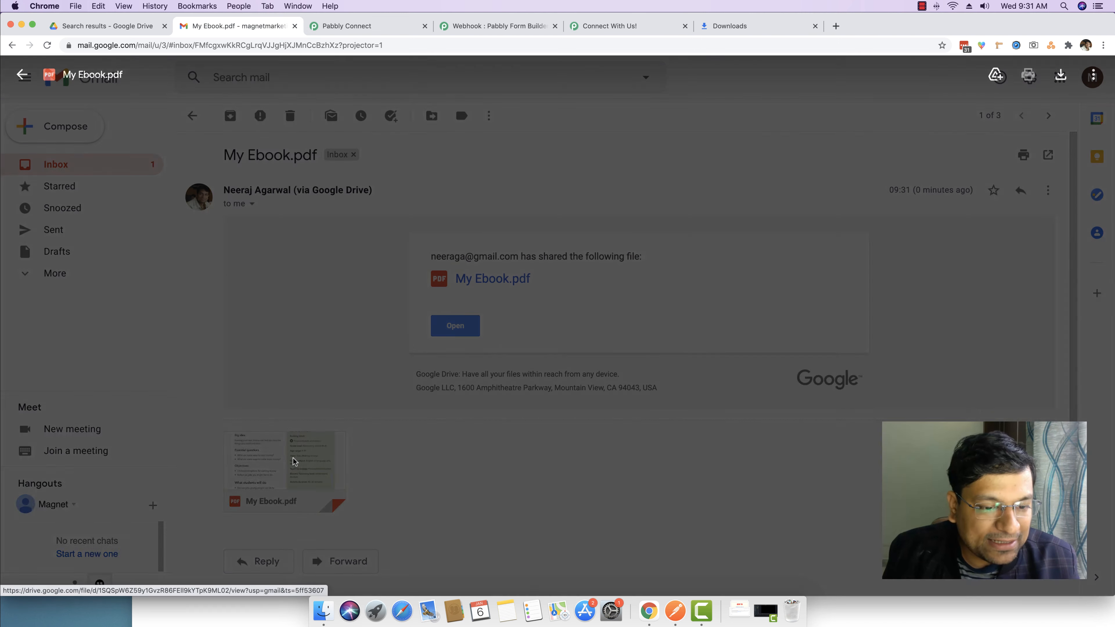
scroll(531, 299, down, 20)
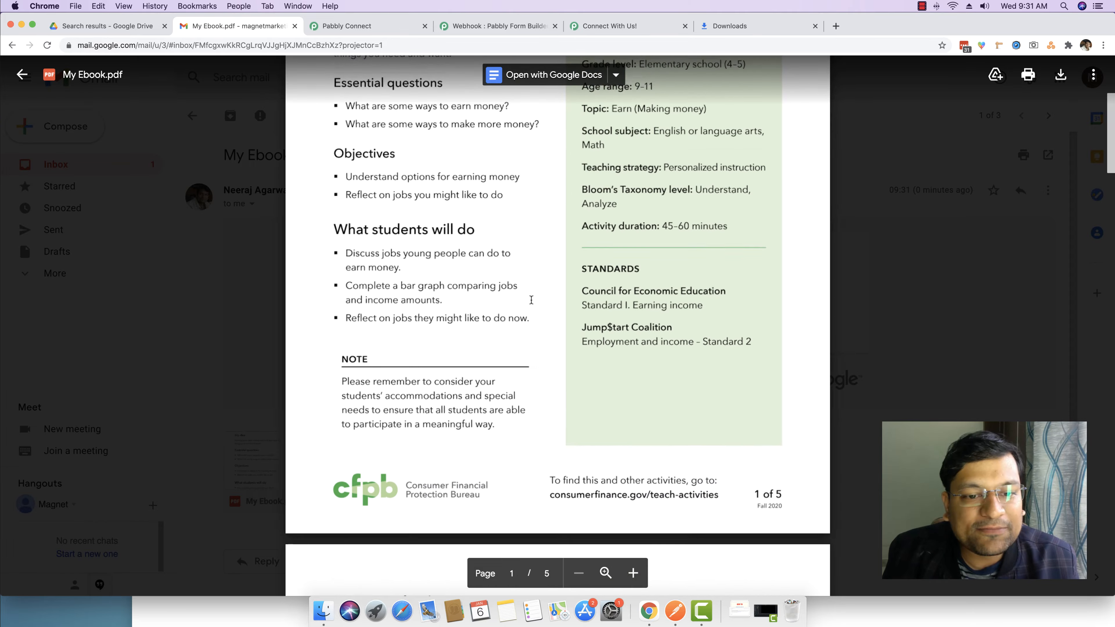
scroll(531, 300, down, 10)
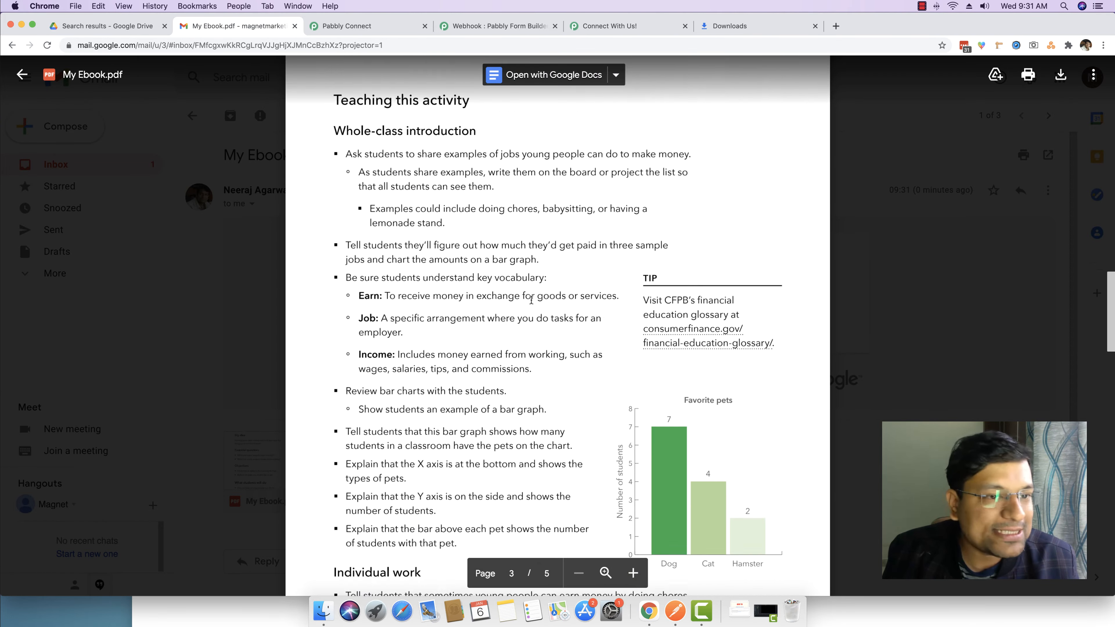
scroll(531, 299, up, 16)
click(885, 287)
click(143, 165)
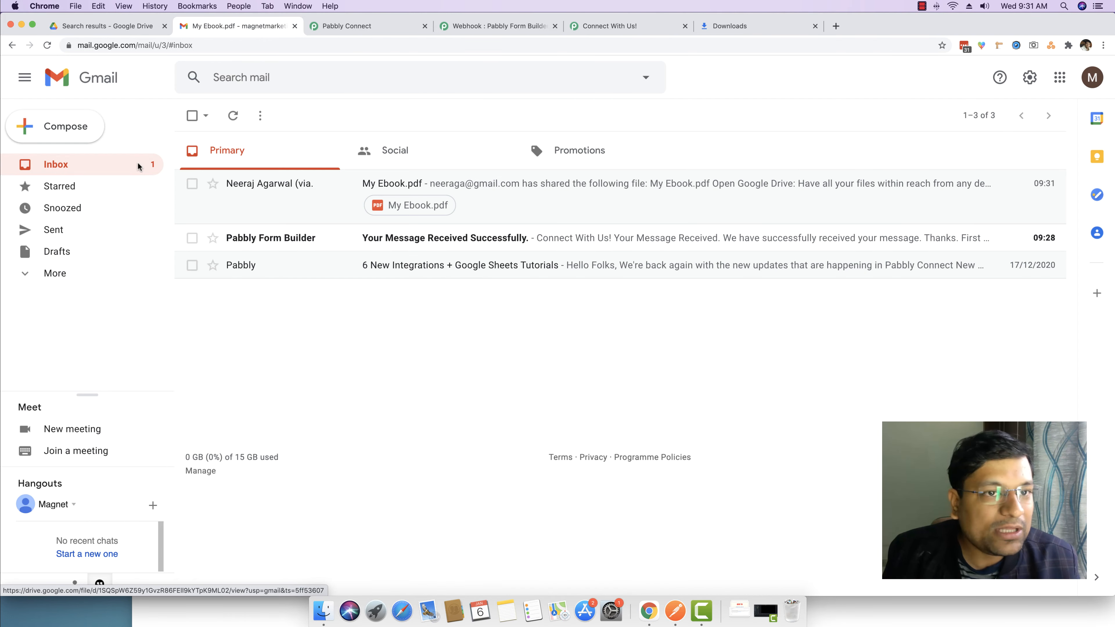
click(361, 26)
scroll(294, 346, down, 5)
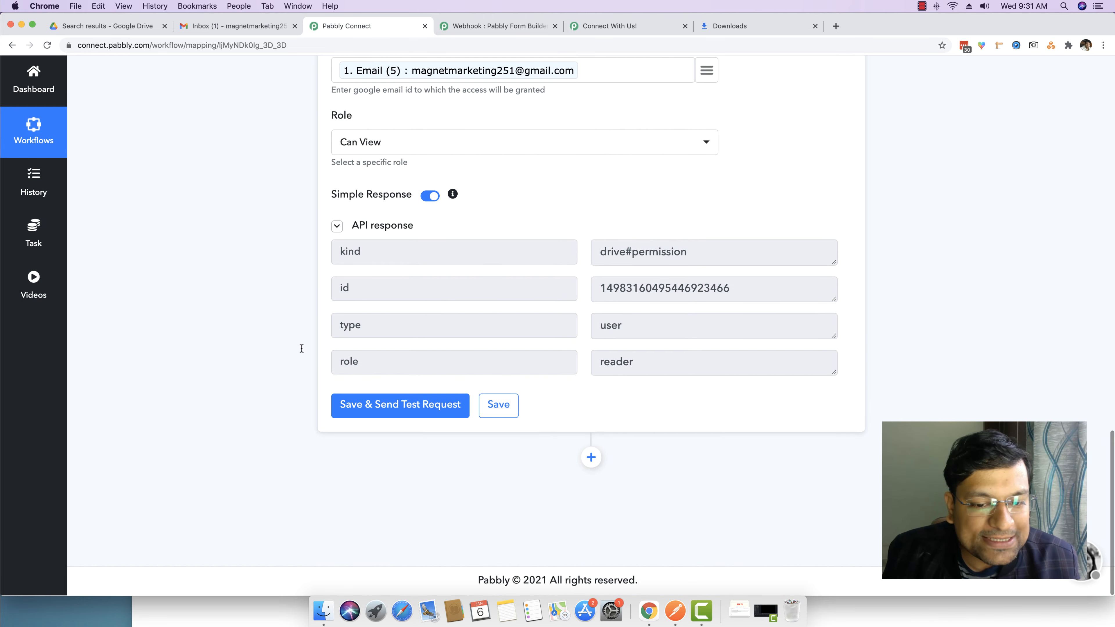
Save the Share a File action, confirm the success message, and collapse the trigger step
click(487, 406)
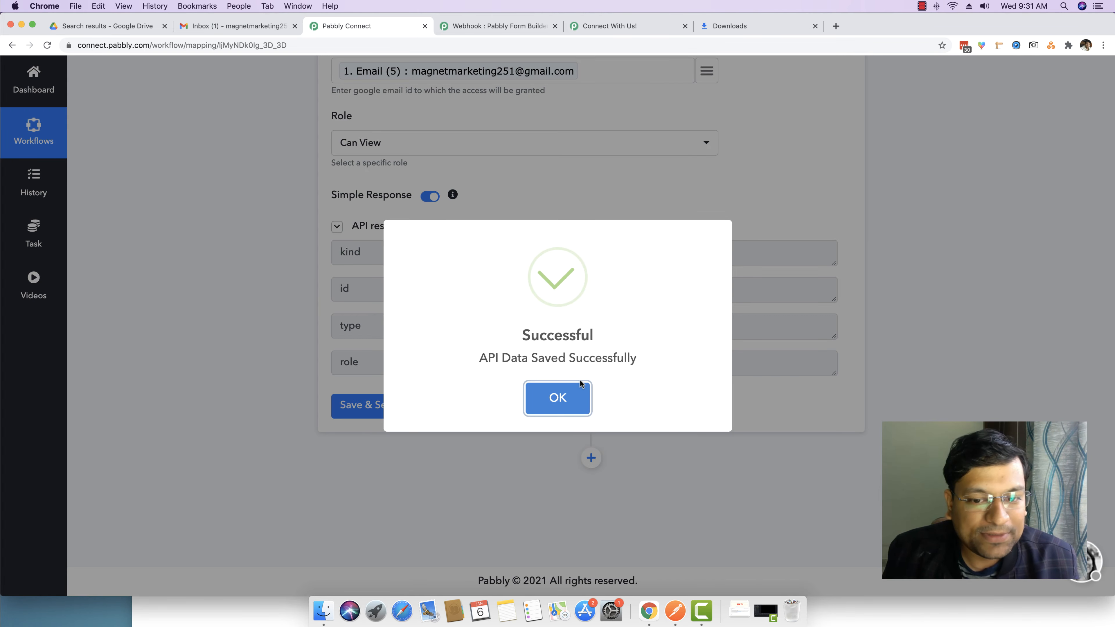
click(570, 387)
scroll(302, 323, up, 10)
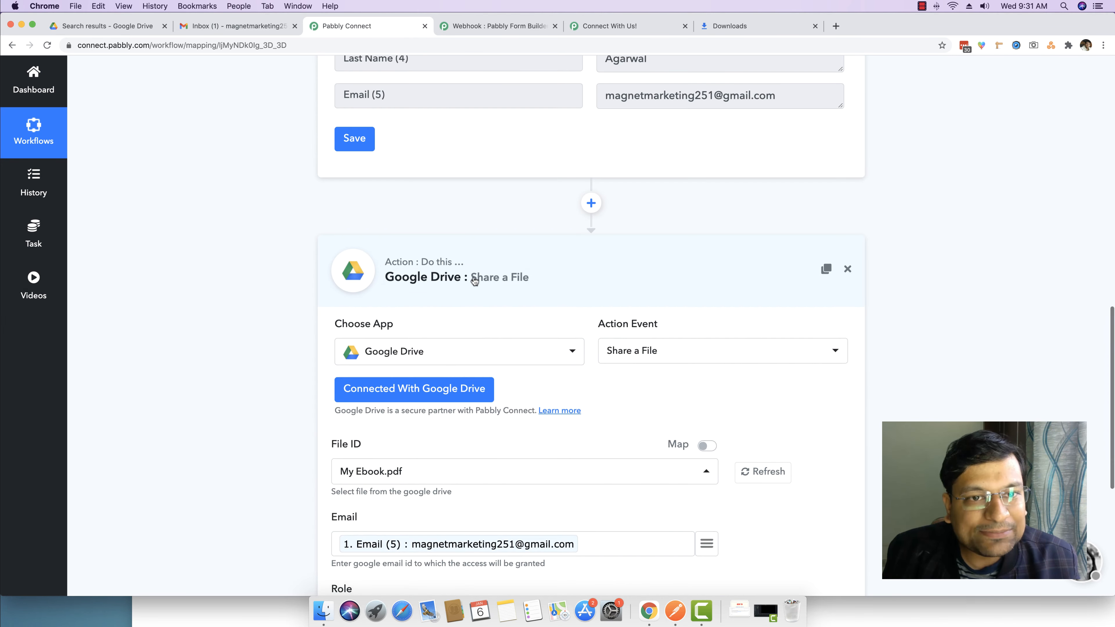
scroll(253, 258, up, 20)
click(440, 229)
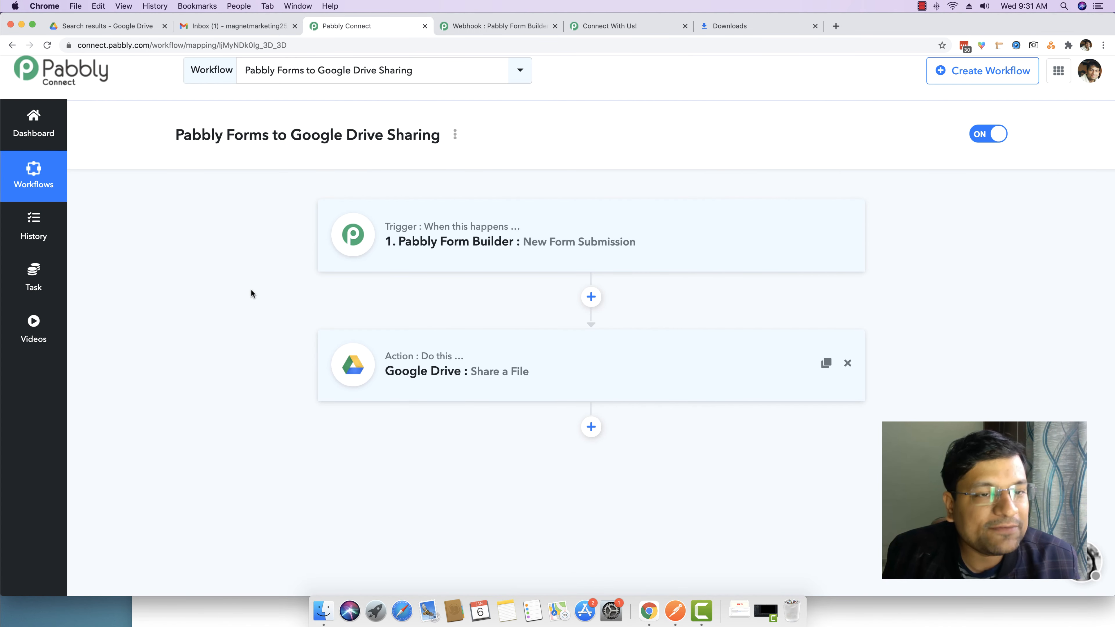
click(496, 26)
drag(609, 26, 328, 53)
Reload the subscribe form and fill in a first name, last name and Gmail test address
click(328, 46)
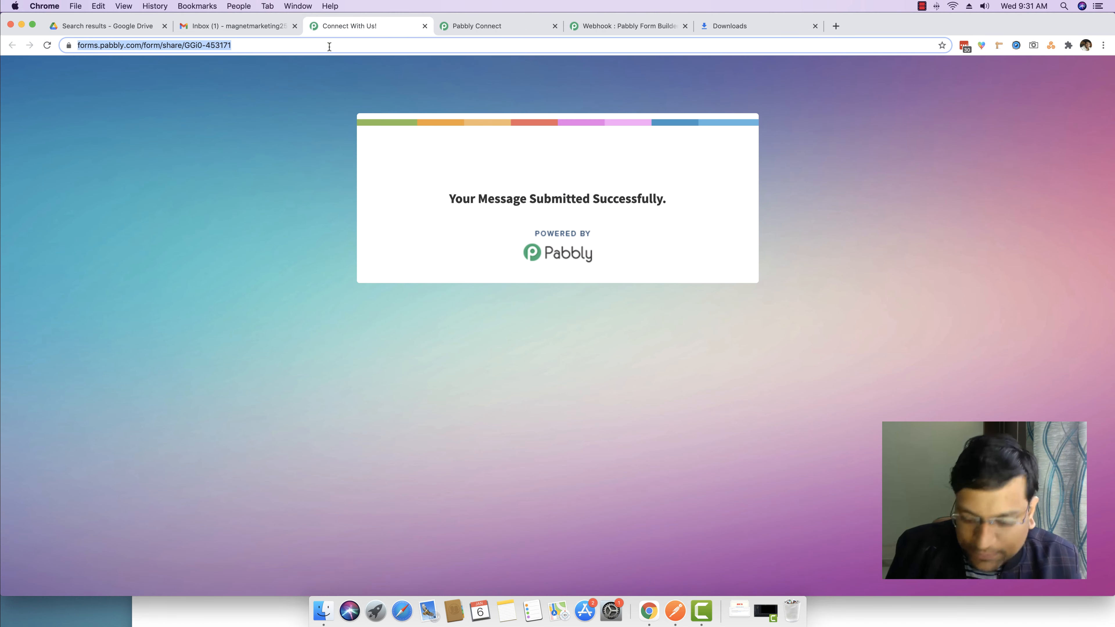
key(Return)
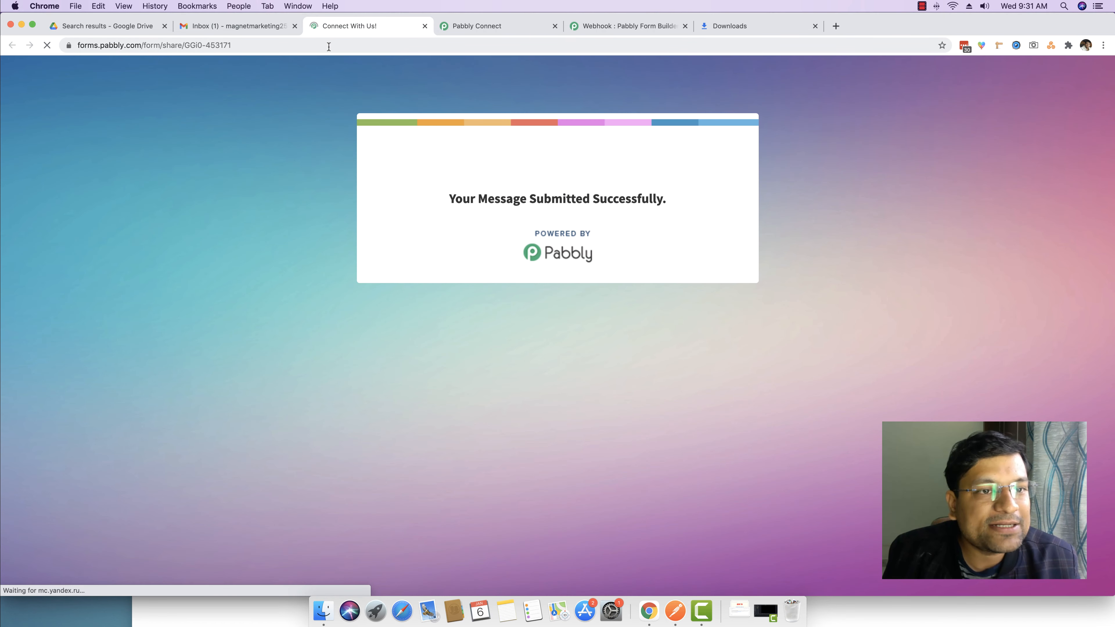
click(460, 304)
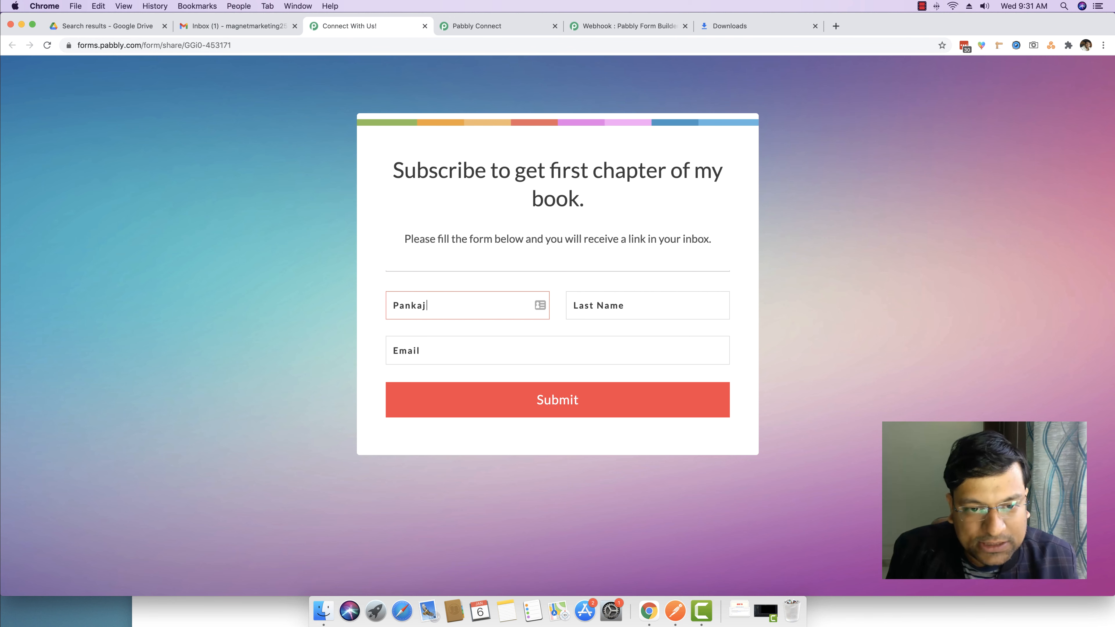
key(Tab)
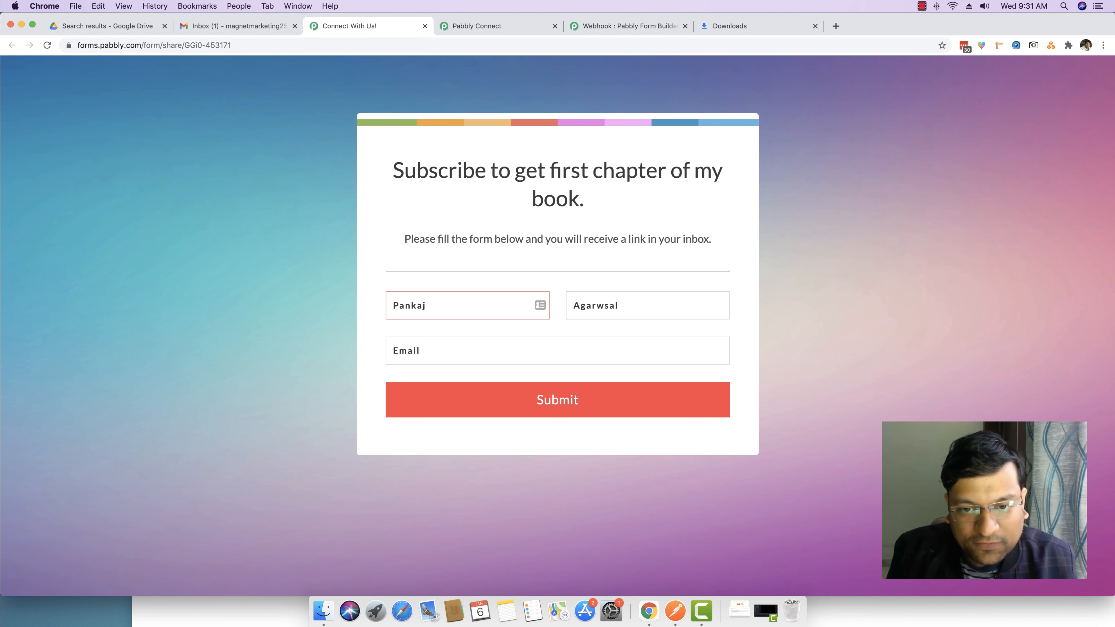
key(Tab)
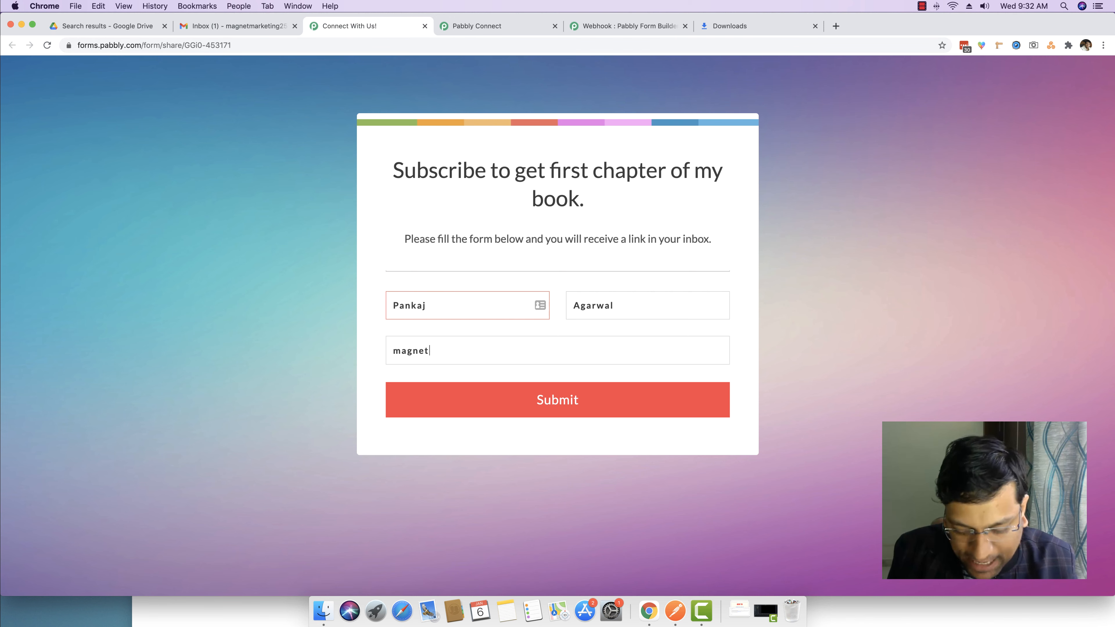
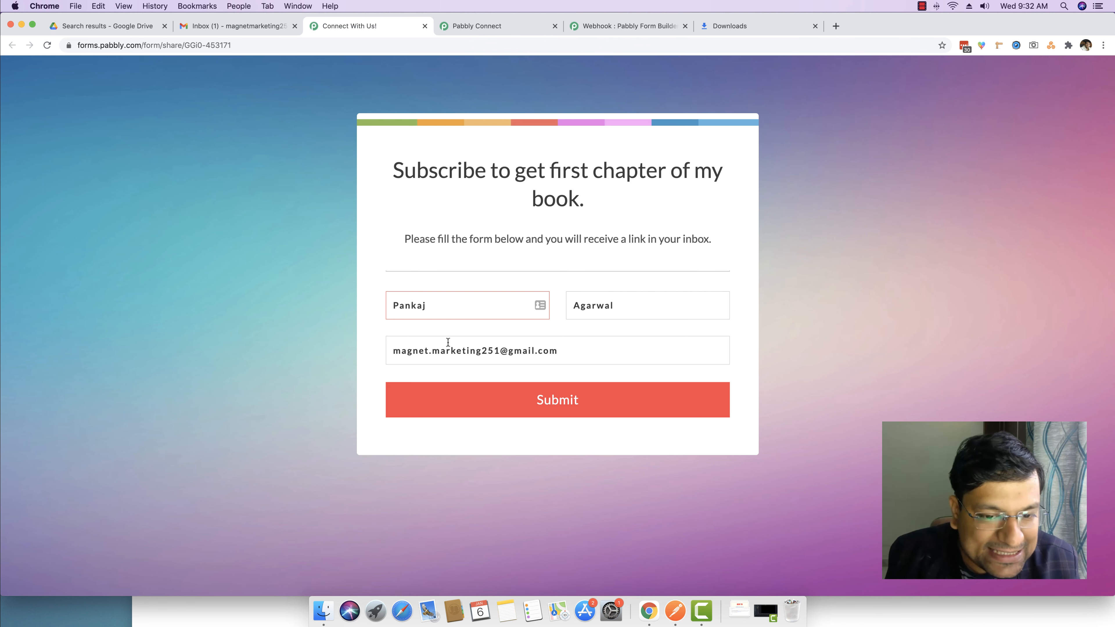
click(434, 350)
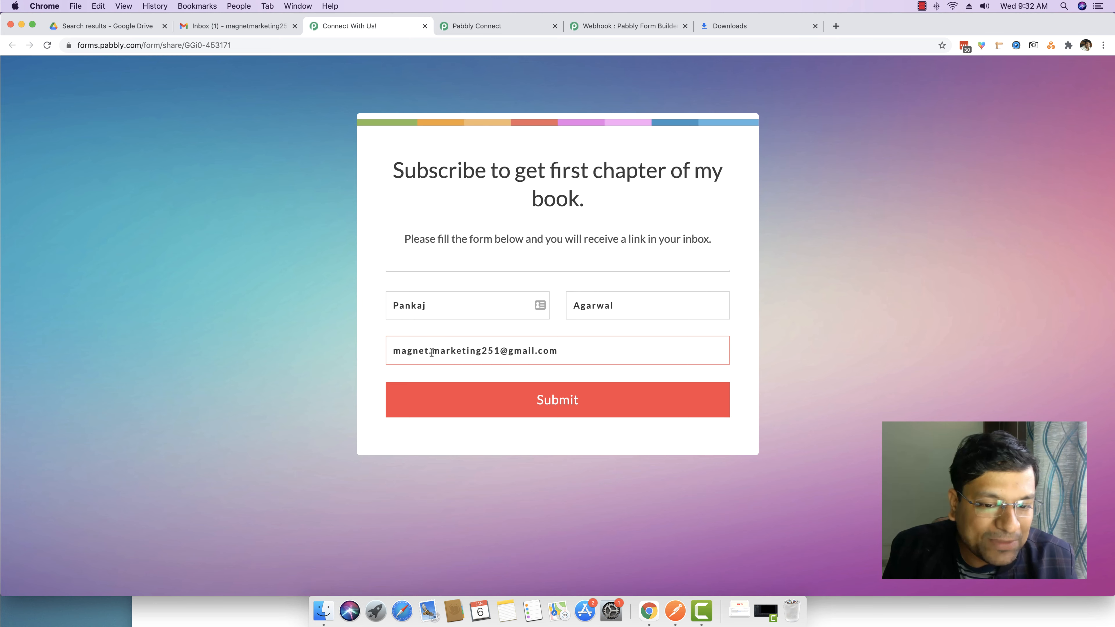
Mark all Gmail inbox conversations as read, then submit the subscribe form
click(221, 27)
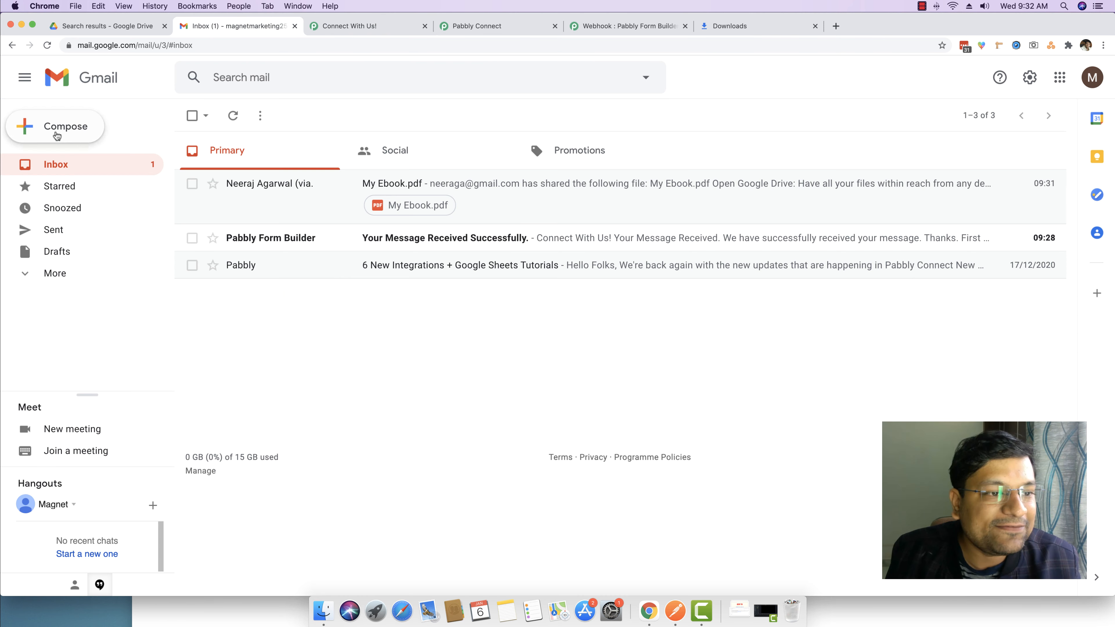
click(192, 115)
click(491, 116)
click(509, 137)
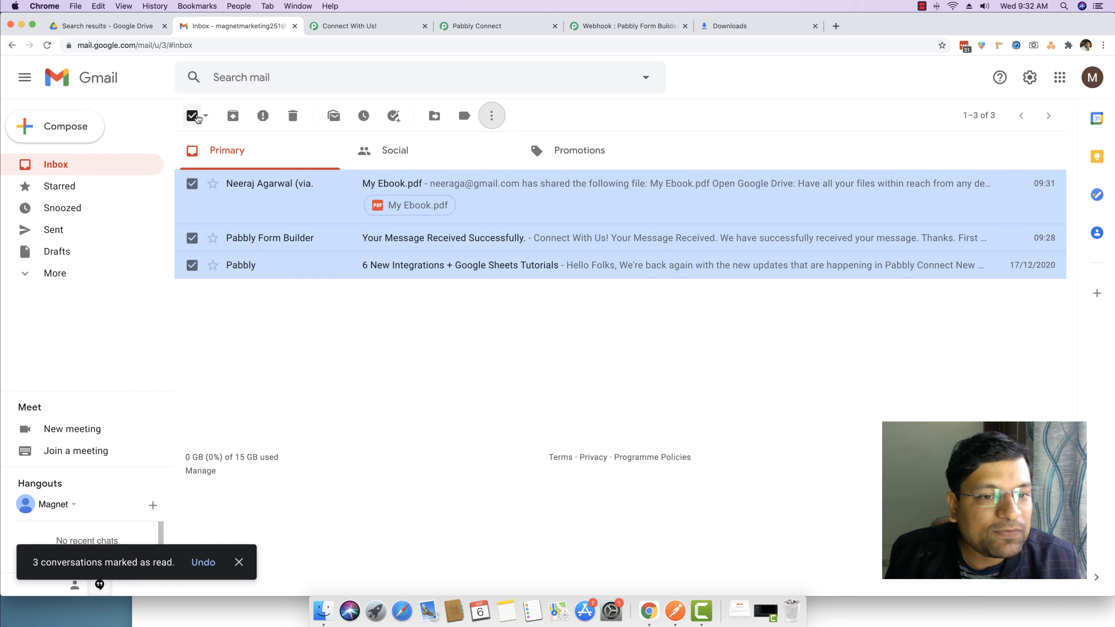
click(192, 116)
click(350, 26)
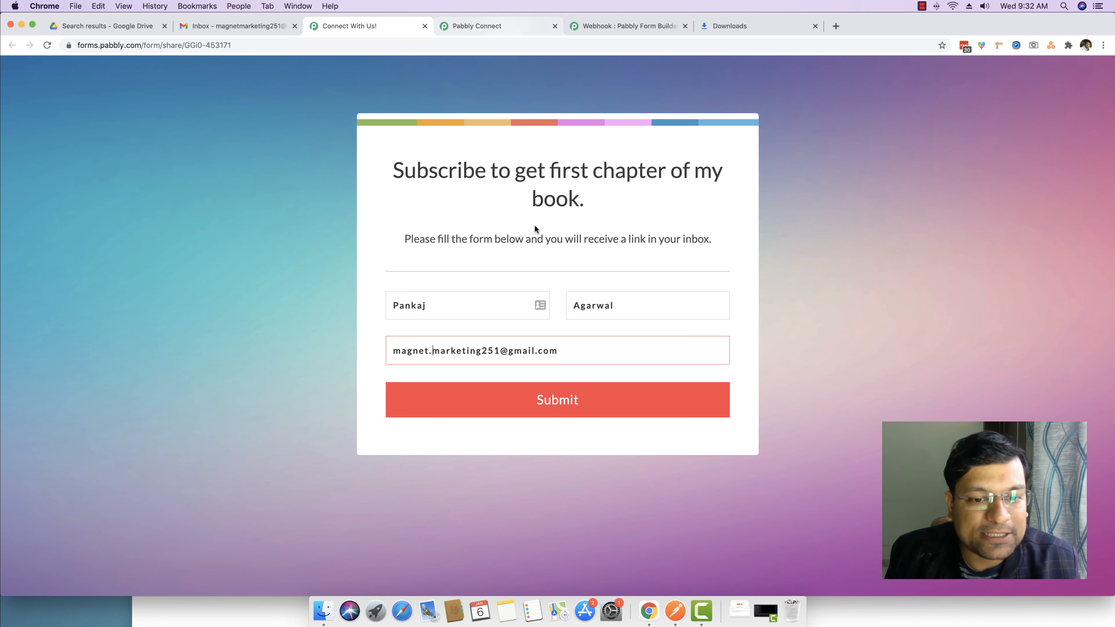
click(545, 397)
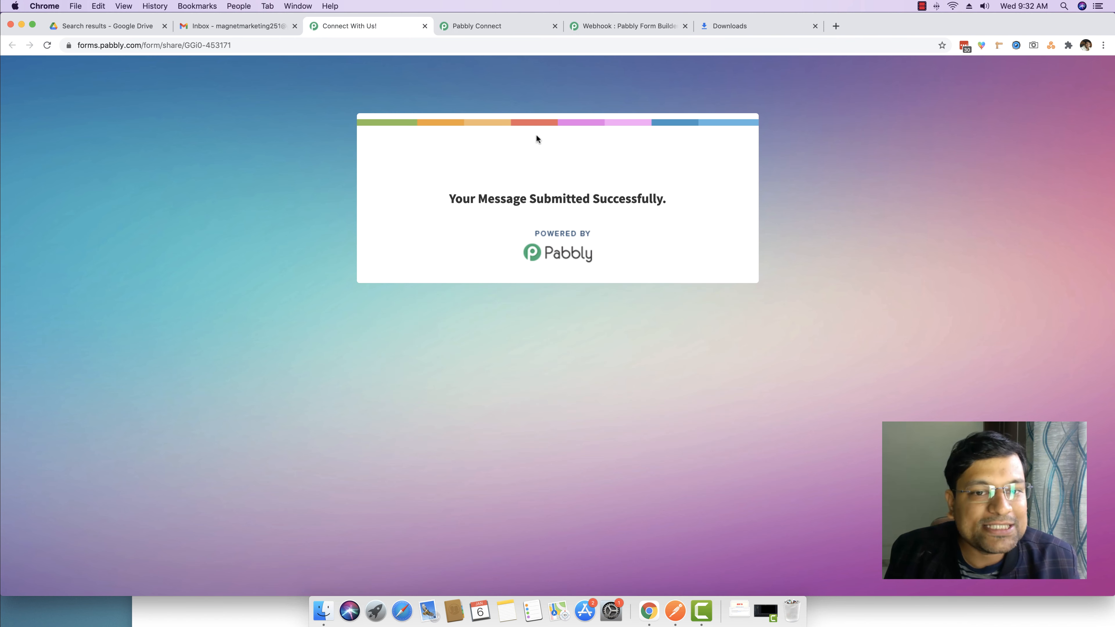
Refresh the Gmail inbox and read the newly arrived My Ebook.pdf share email
click(206, 27)
click(83, 164)
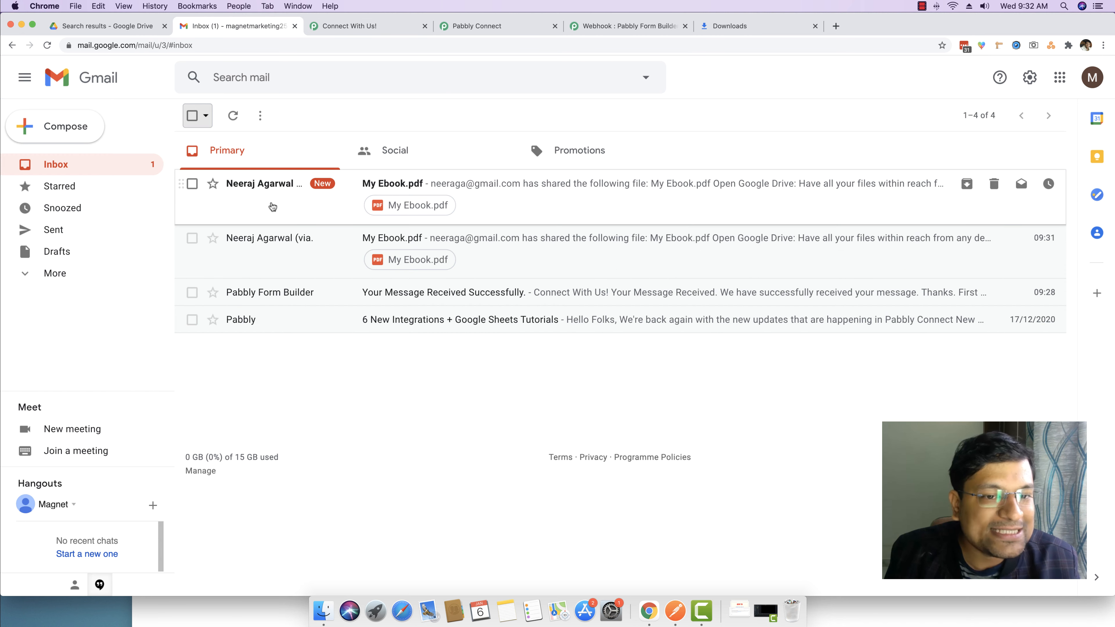
click(290, 203)
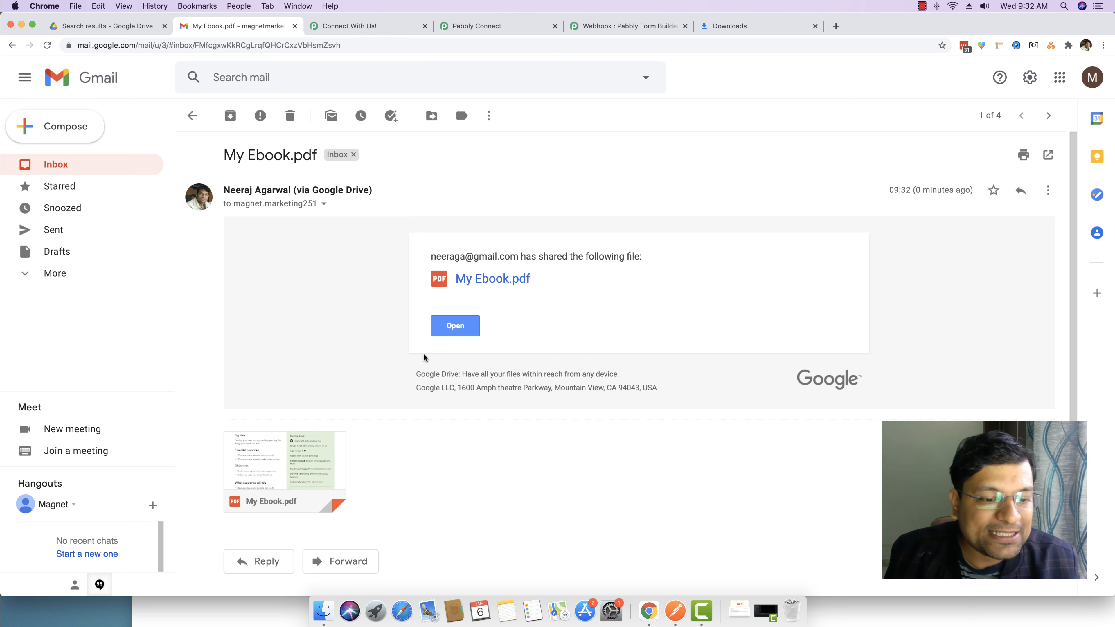
click(74, 172)
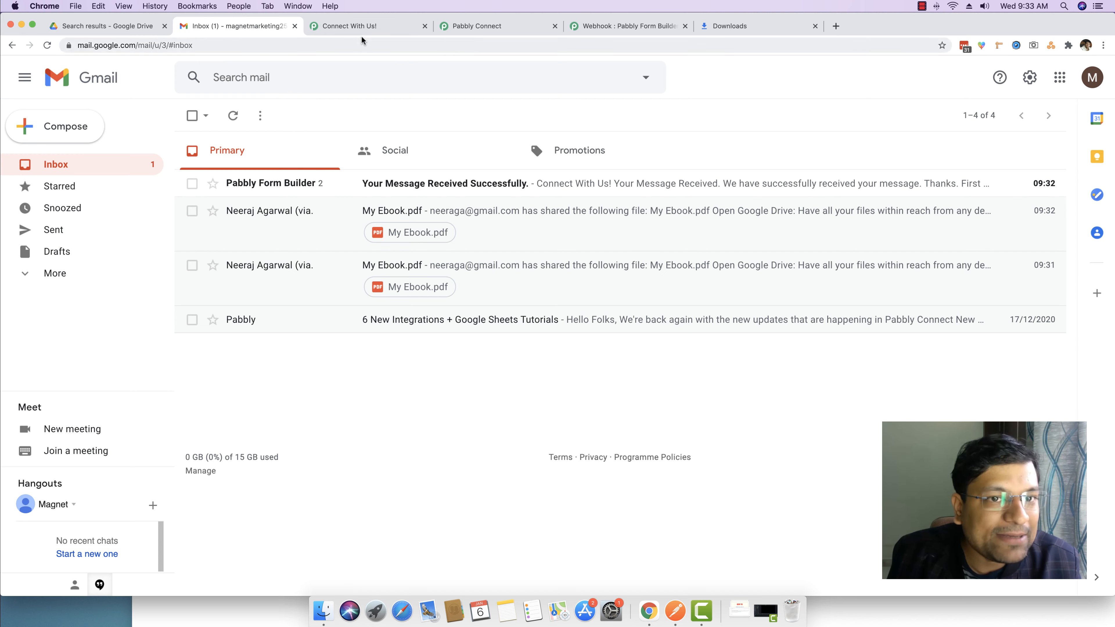
click(368, 28)
Reload the subscribe form, move its tab to the end of the tab row, and focus Email
click(180, 45)
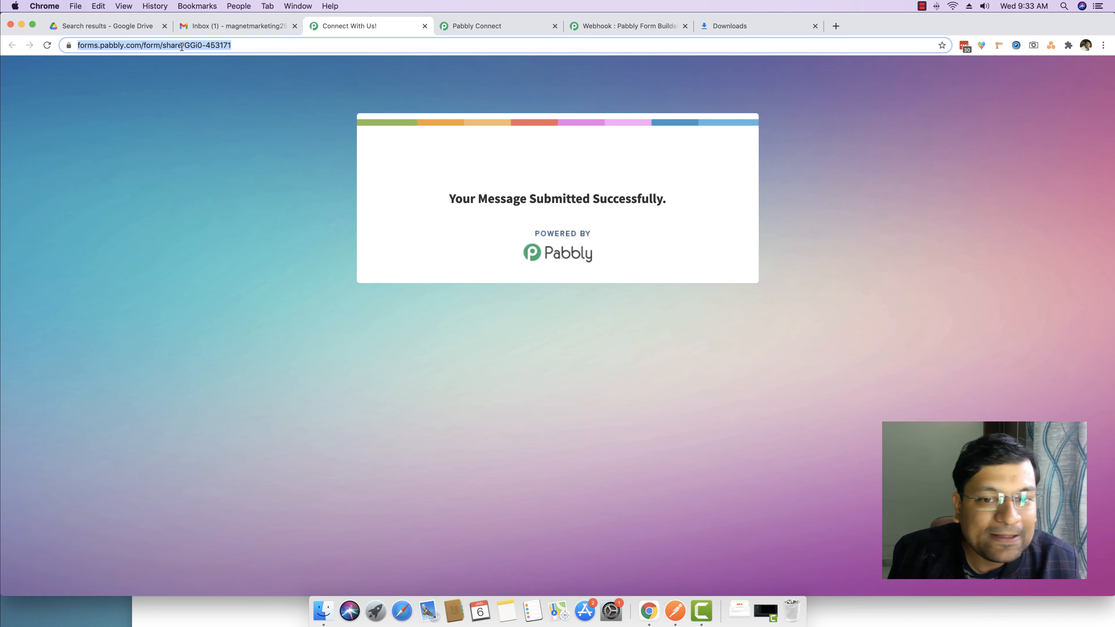
key(Return)
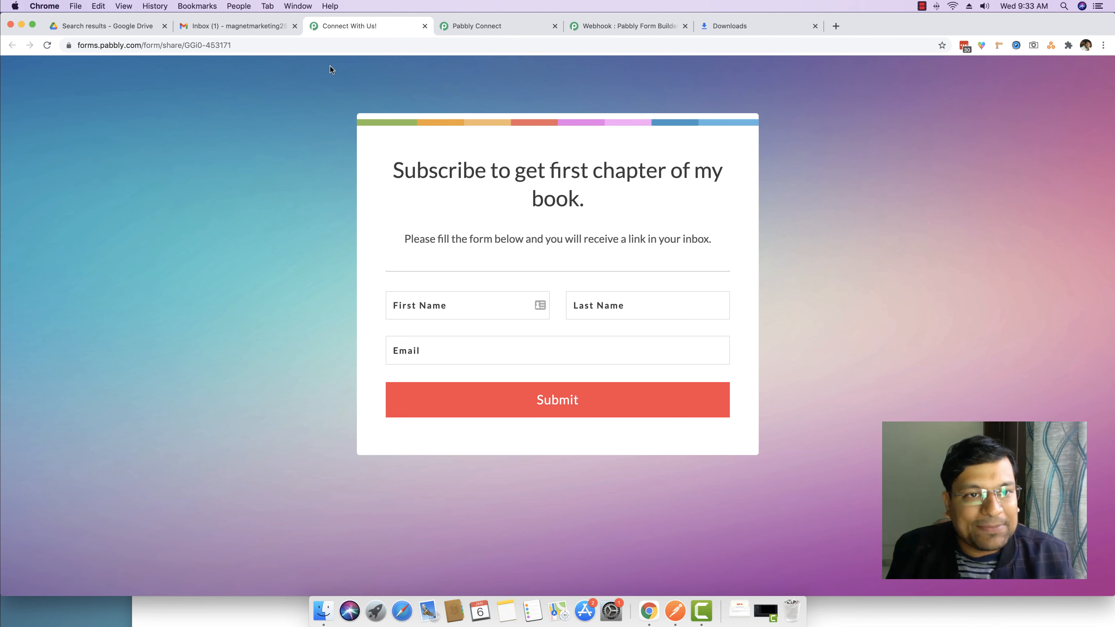
drag(355, 29, 748, 26)
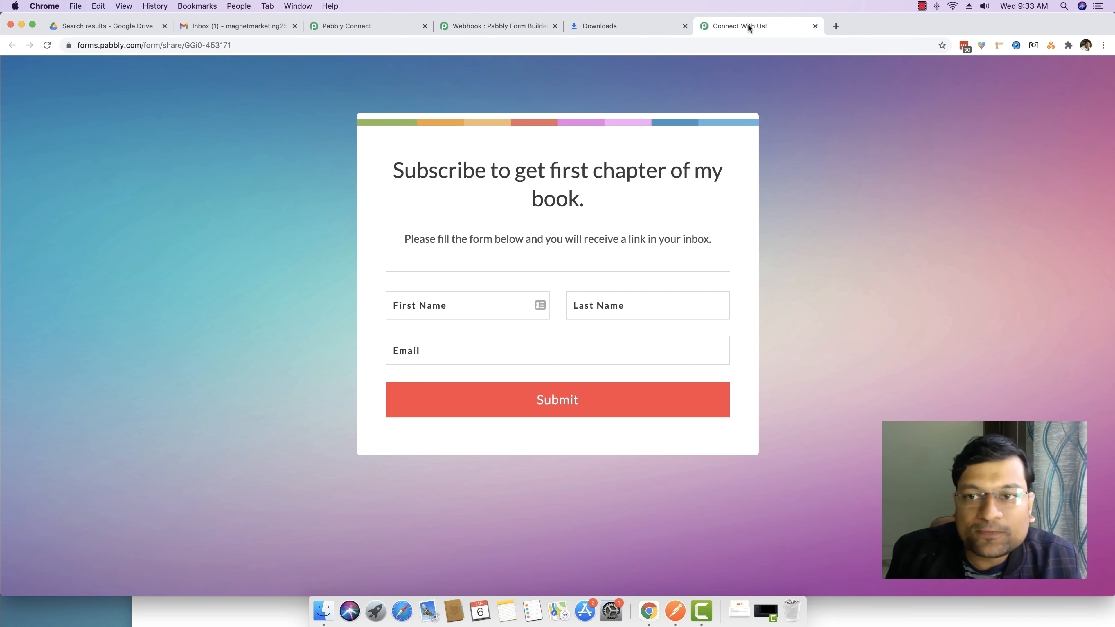
click(439, 350)
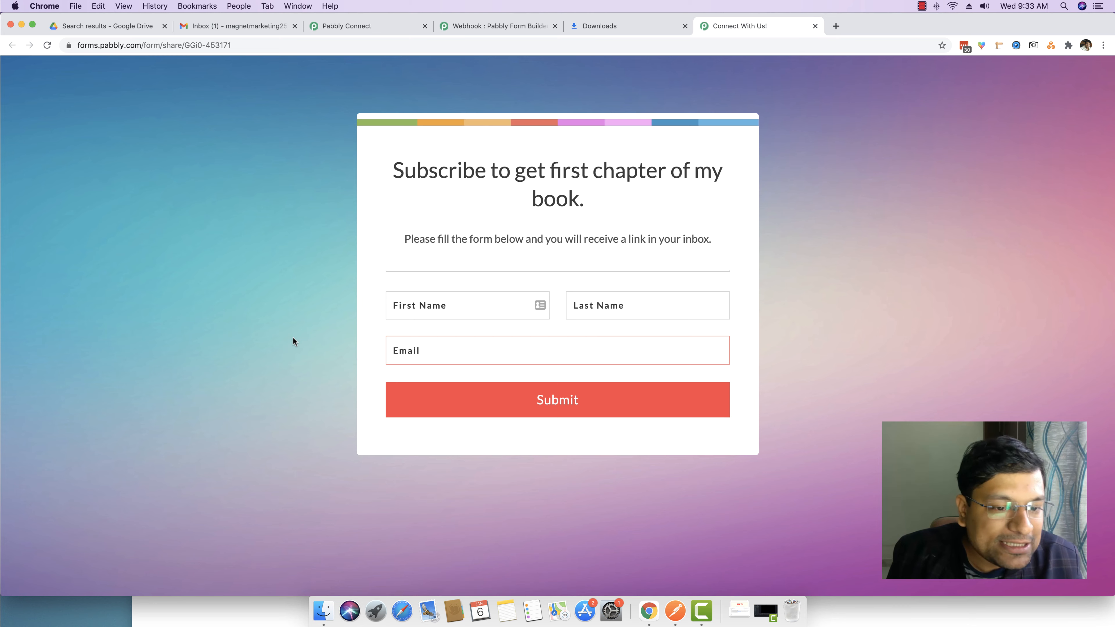
Open a generated disposable inbox on inboxkitten.com and copy its address
click(834, 27)
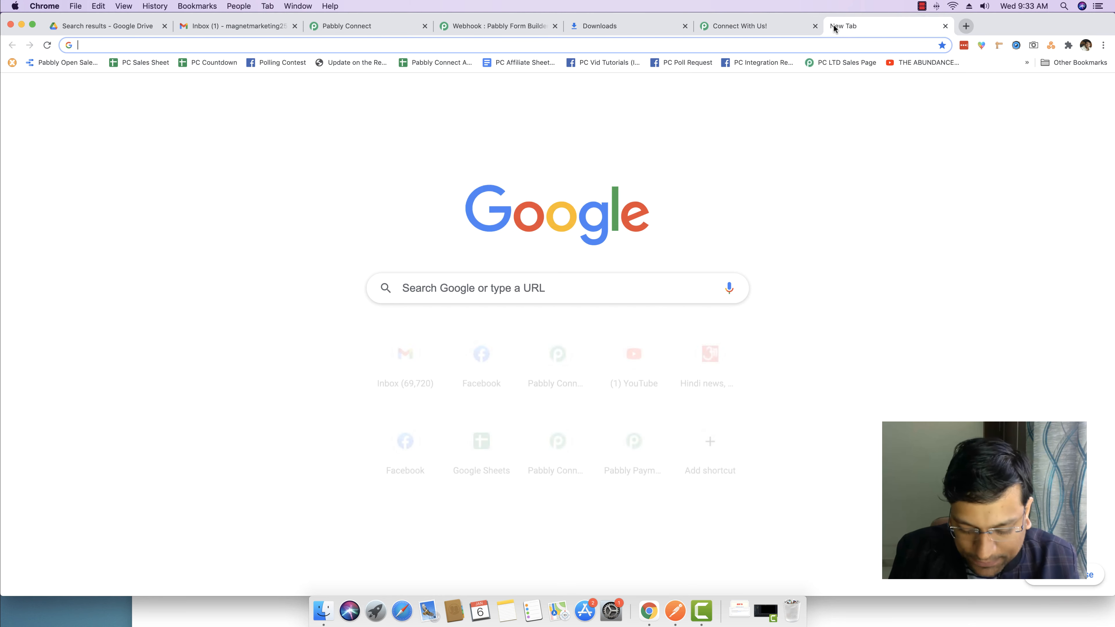
text(inn)
text(box)
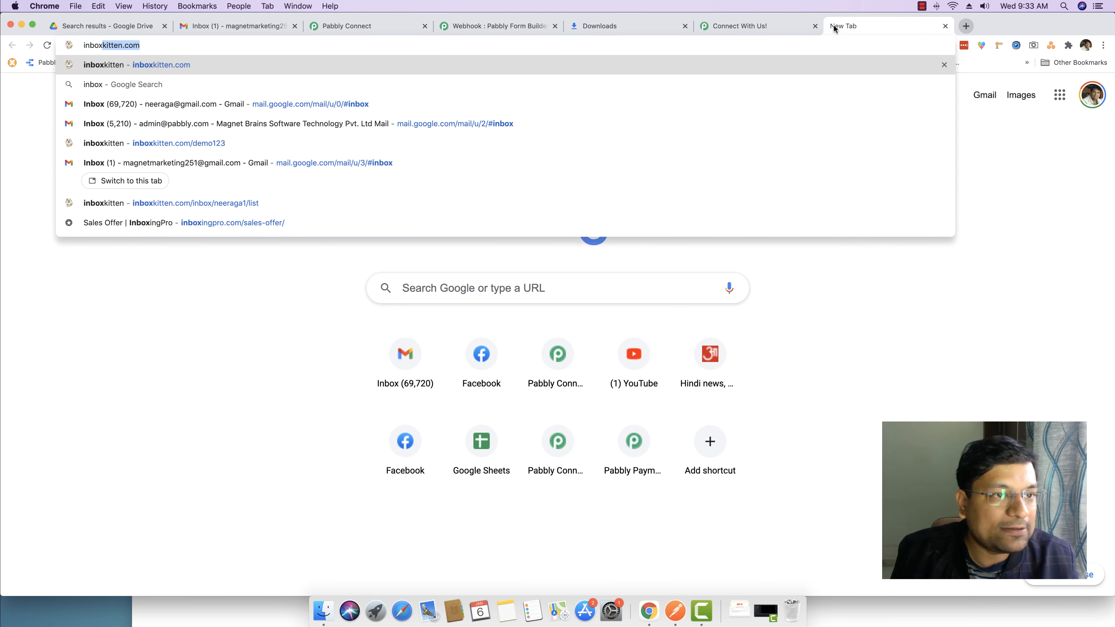
key(Return)
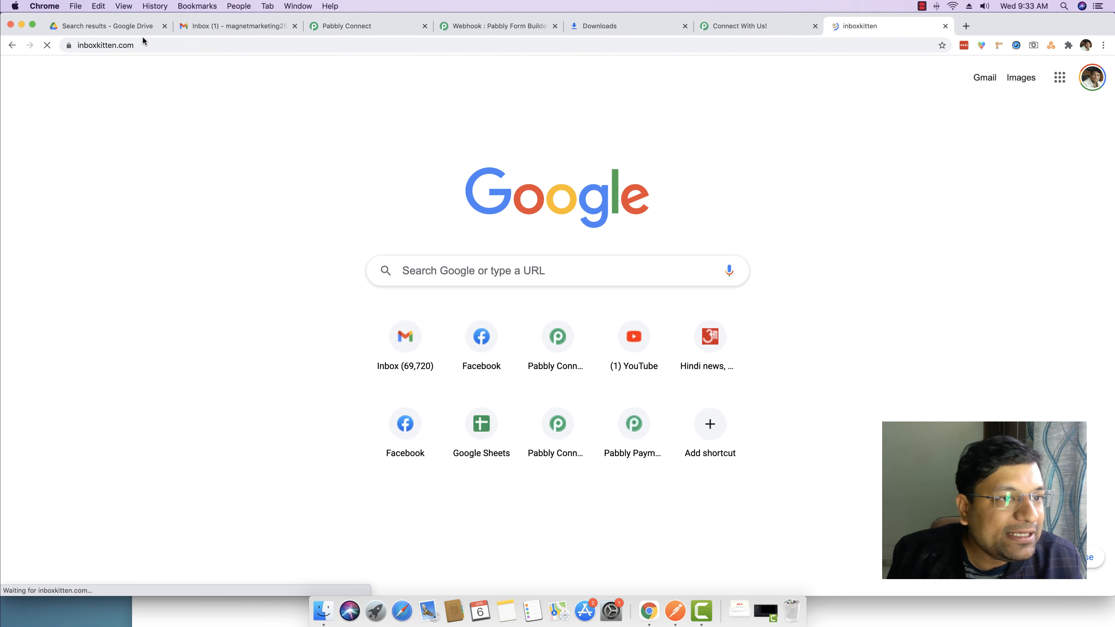
scroll(397, 540, down, 2)
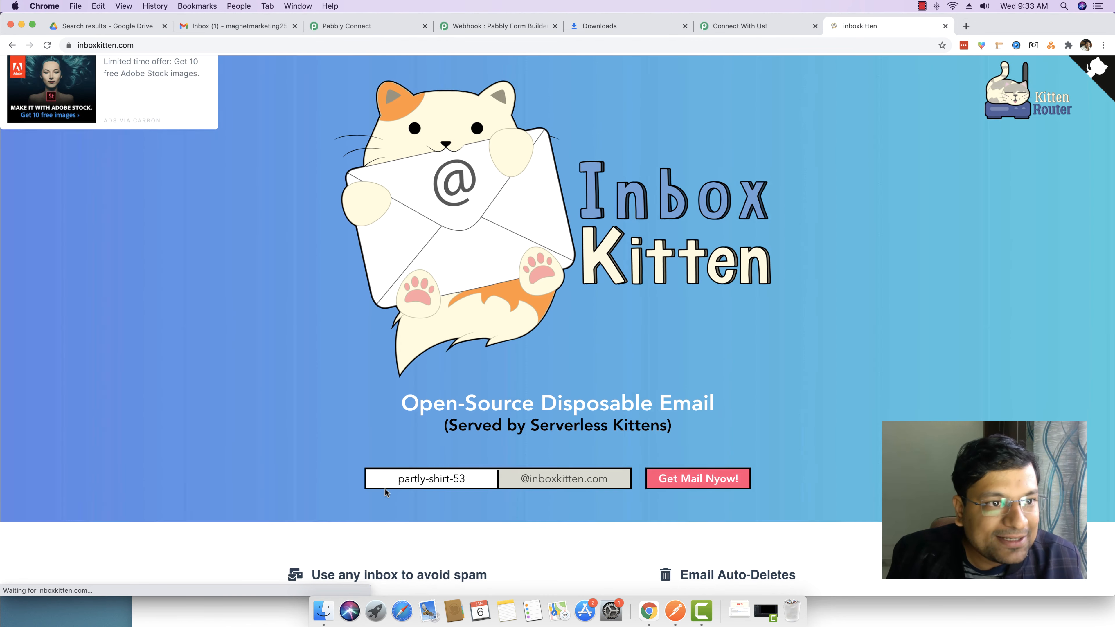
drag(397, 449, 458, 450)
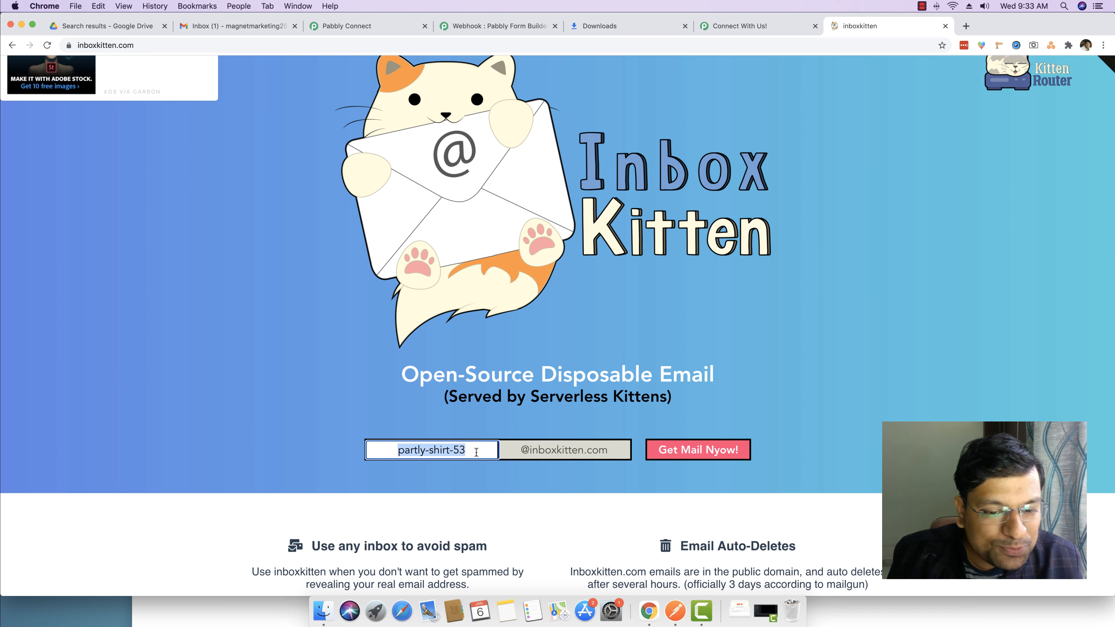
click(461, 451)
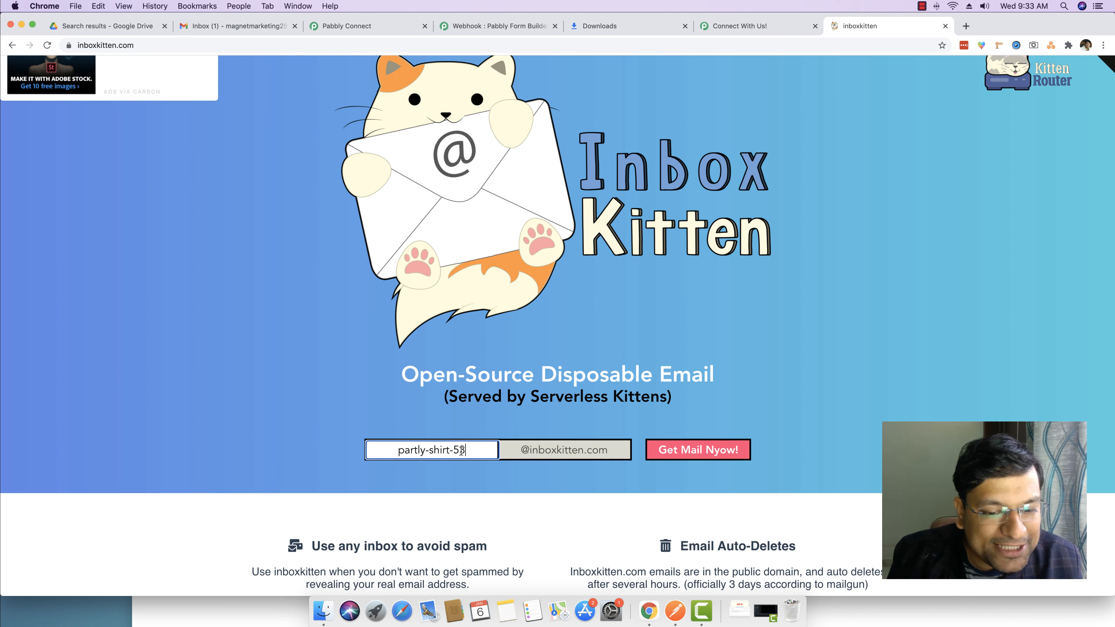
click(673, 455)
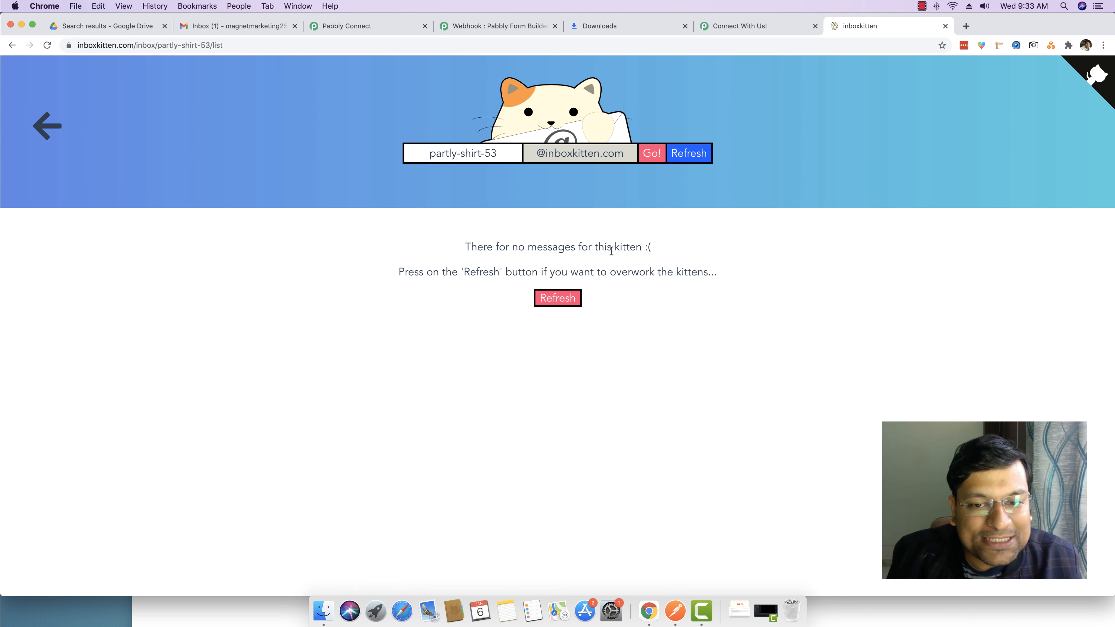
click(577, 159)
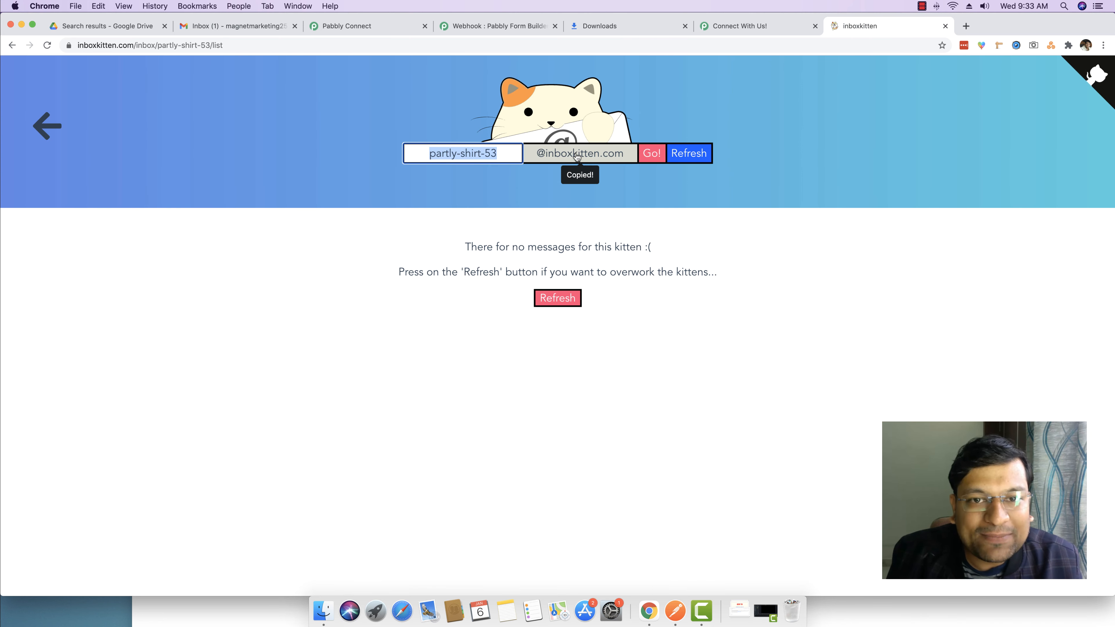
Go to the Connect With Us! form tab and reload it to get empty fields
click(486, 26)
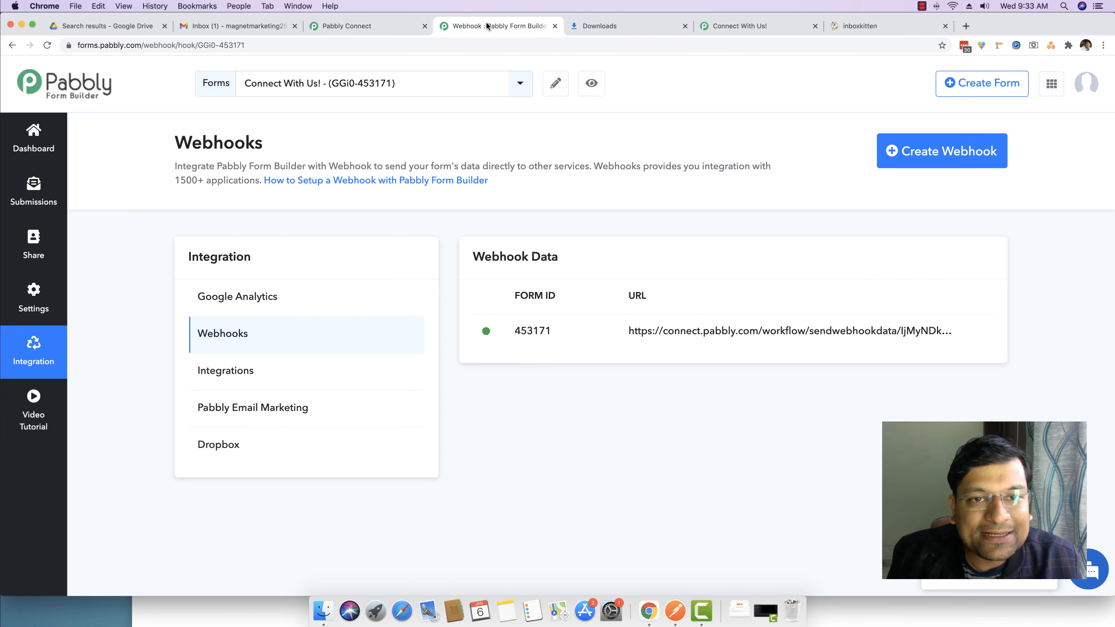
click(359, 27)
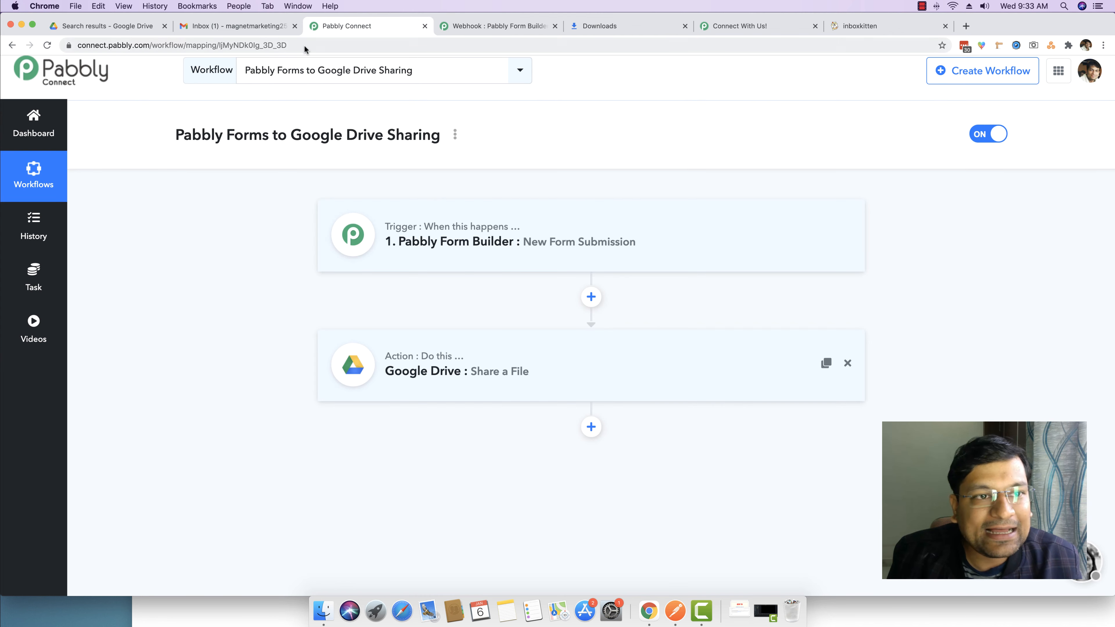
click(713, 28)
click(602, 46)
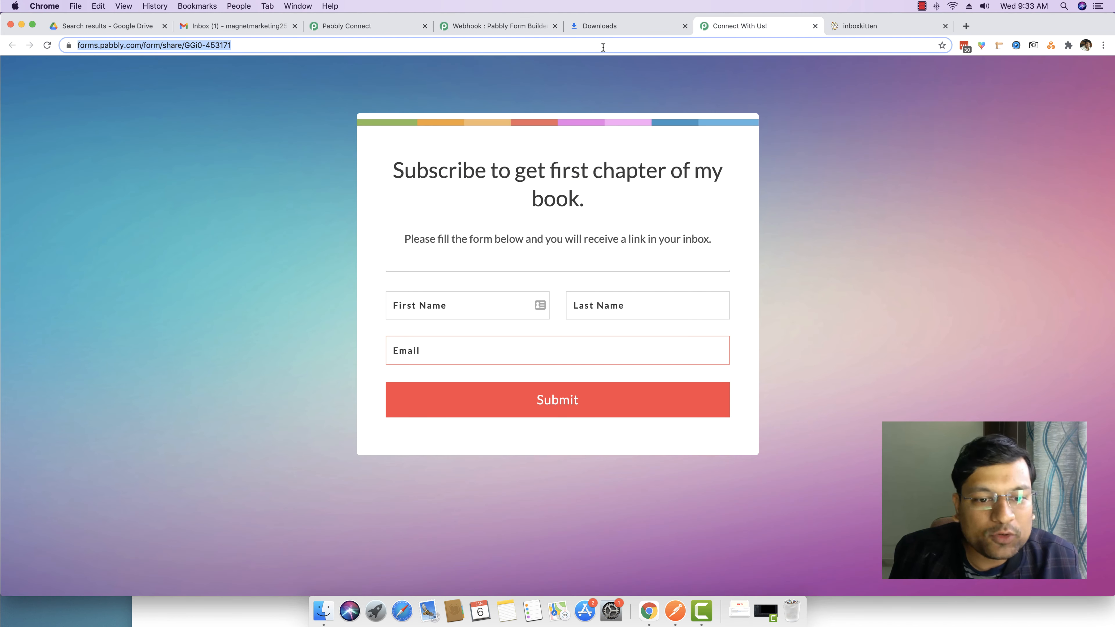
key(Return)
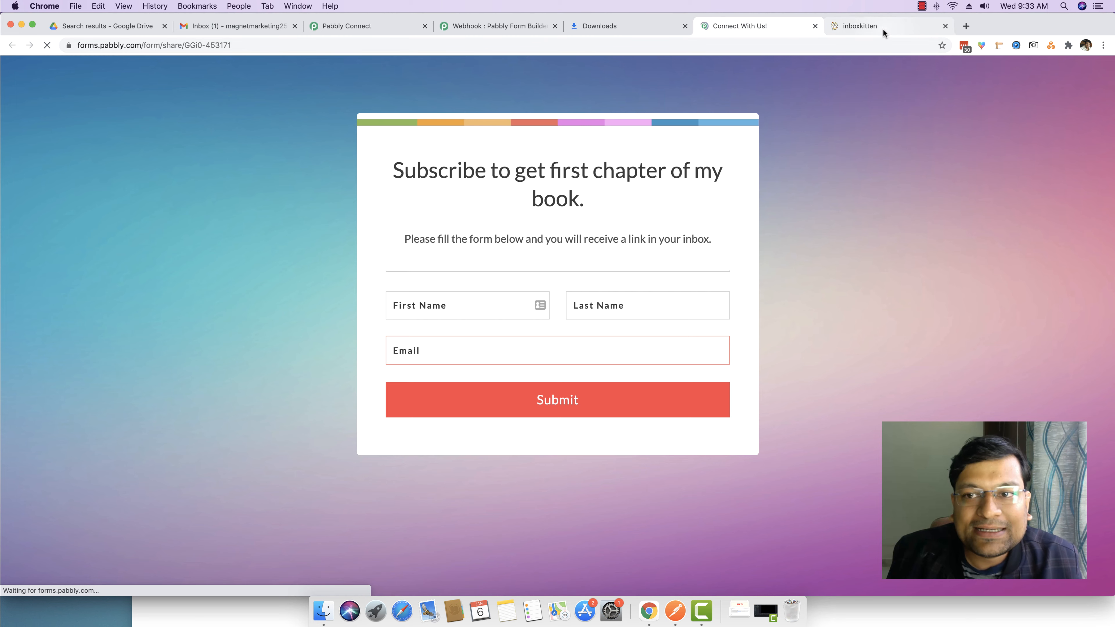
Enter the subscriber's first and last name in the subscribe form
click(445, 313)
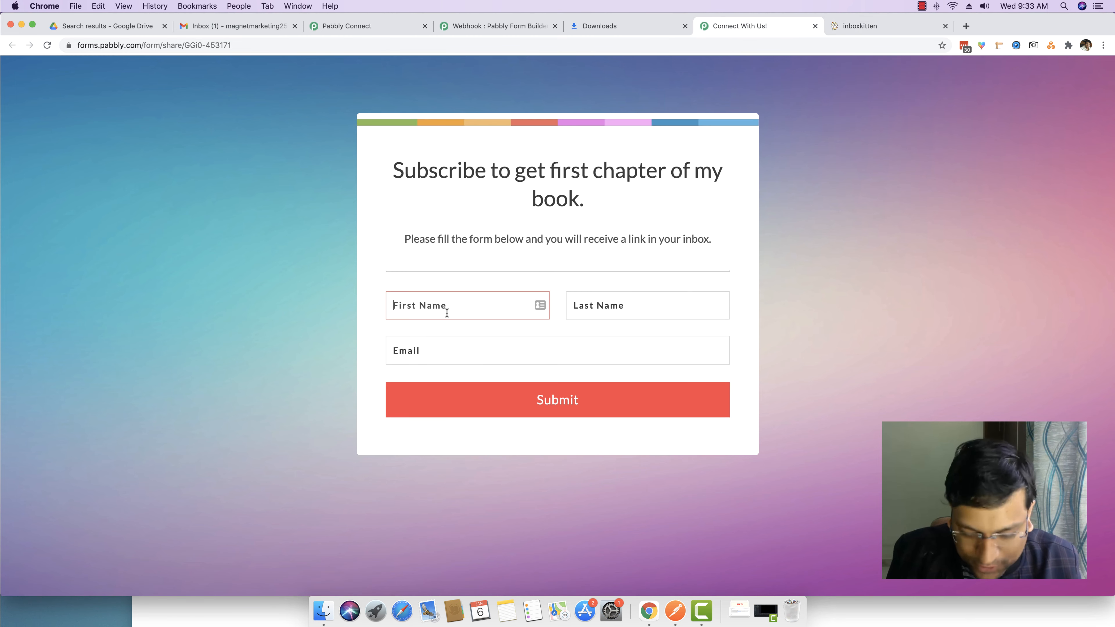
key(Tab)
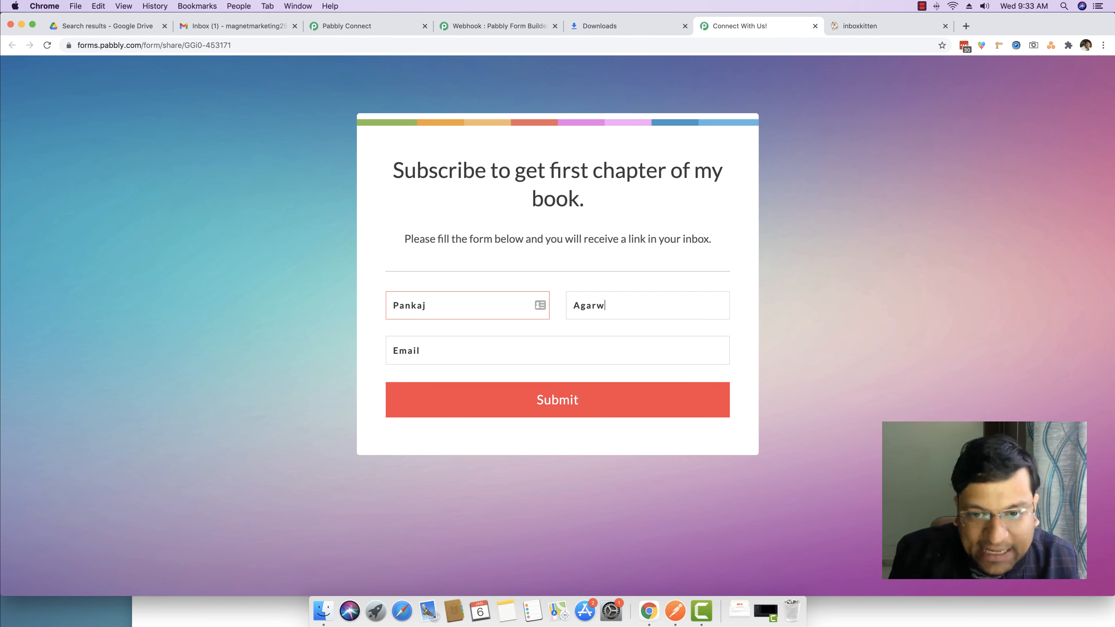
Paste the inboxkitten address into Email, submit the form, and go back to the inbox
key(super+v)
drag(579, 352, 358, 353)
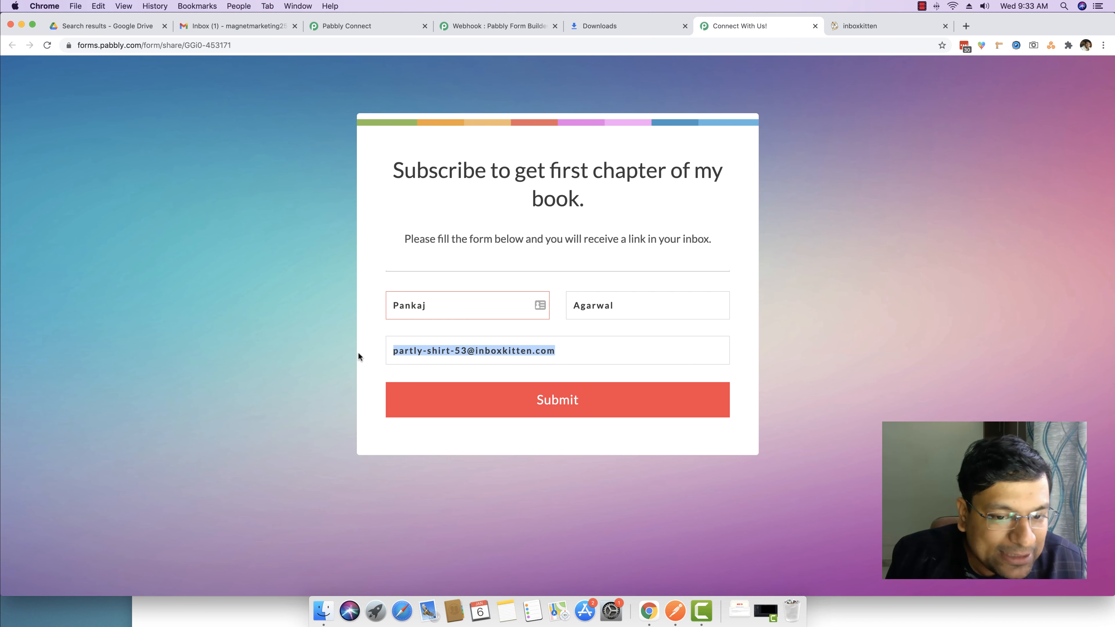
click(596, 358)
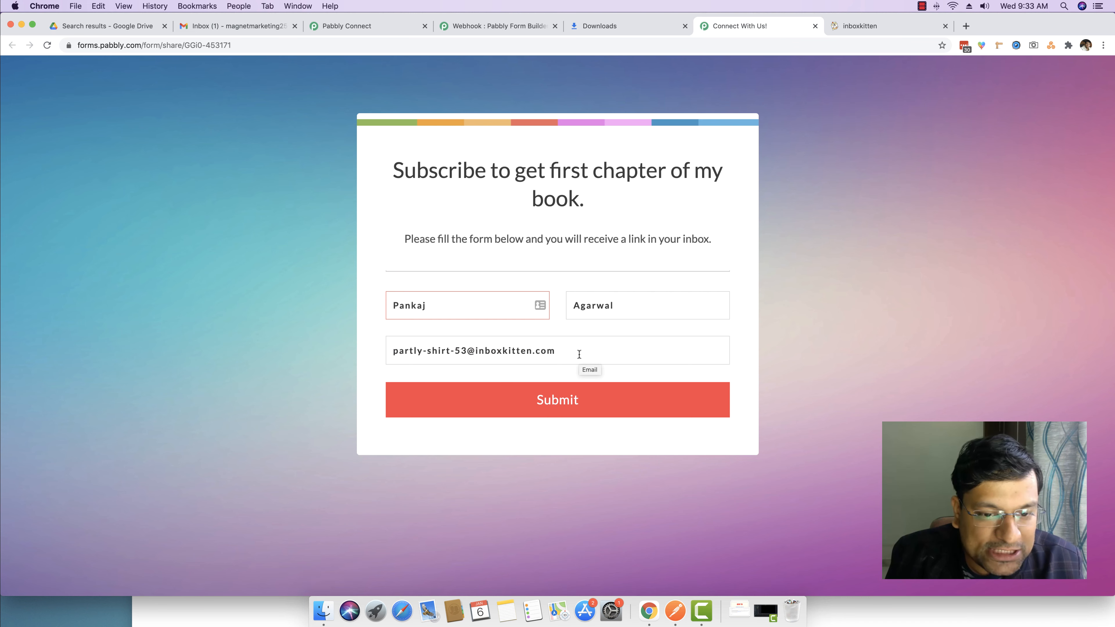
click(567, 400)
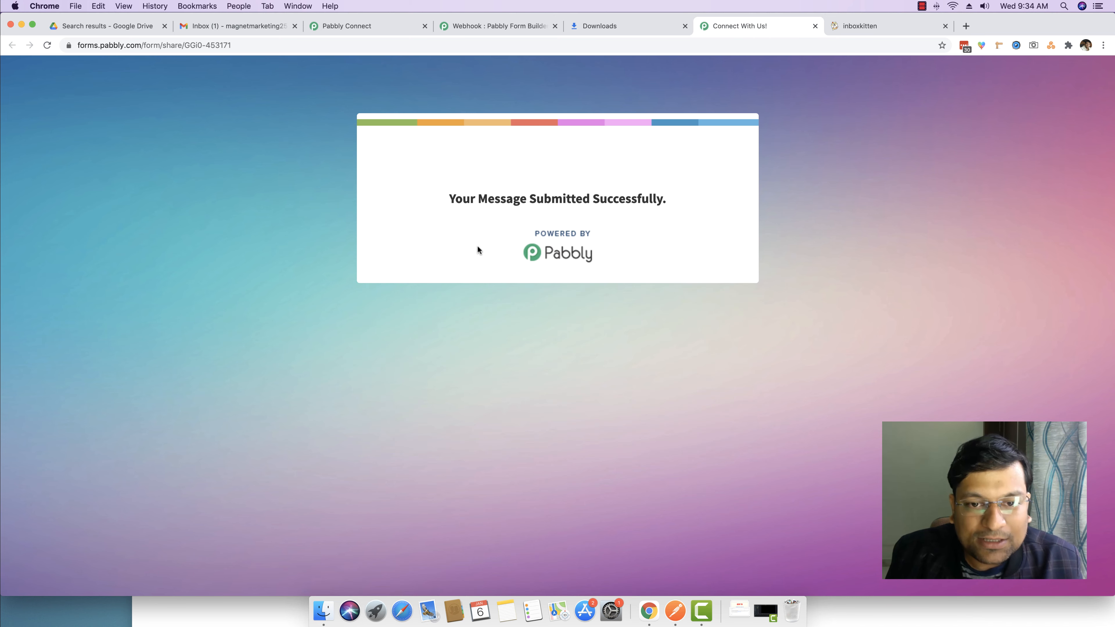
click(880, 26)
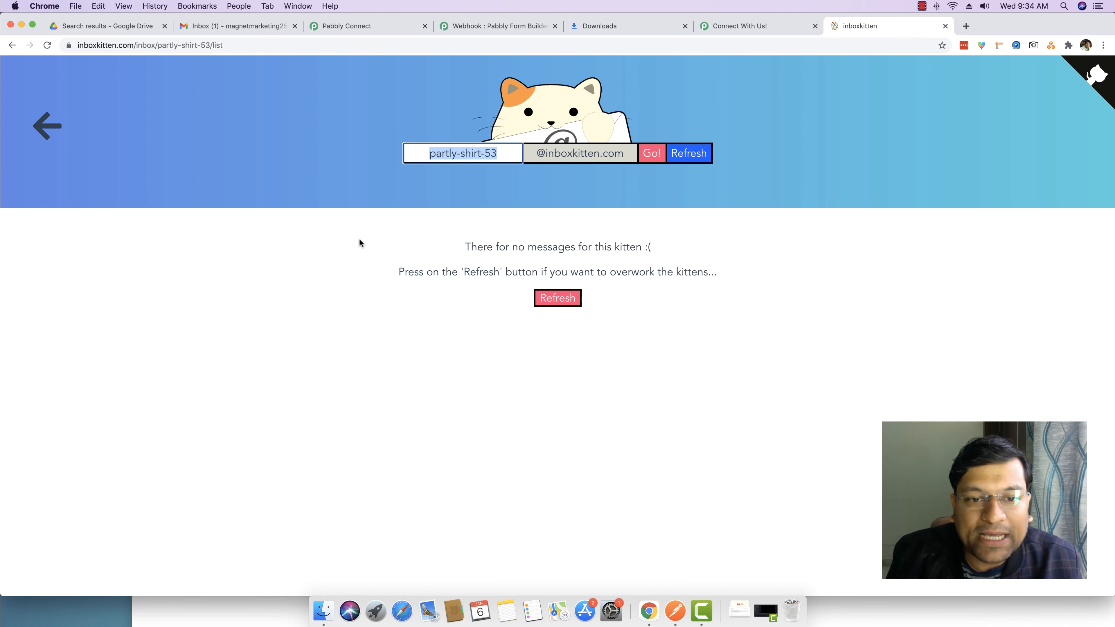
Refresh the inbox and open the My Ebook.pdf share email
click(557, 302)
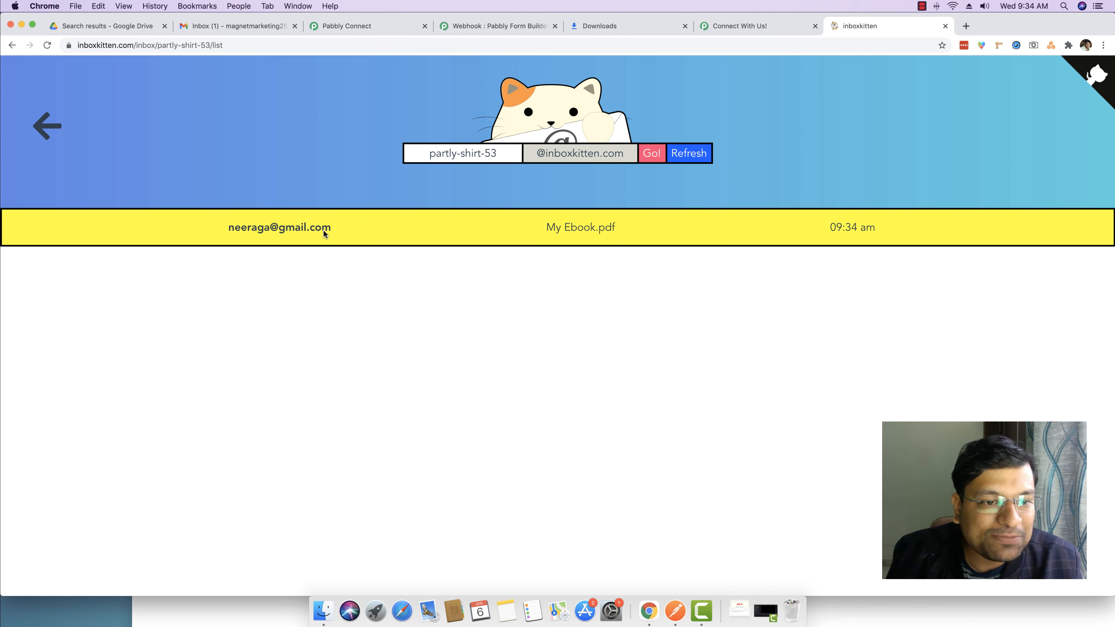
click(573, 228)
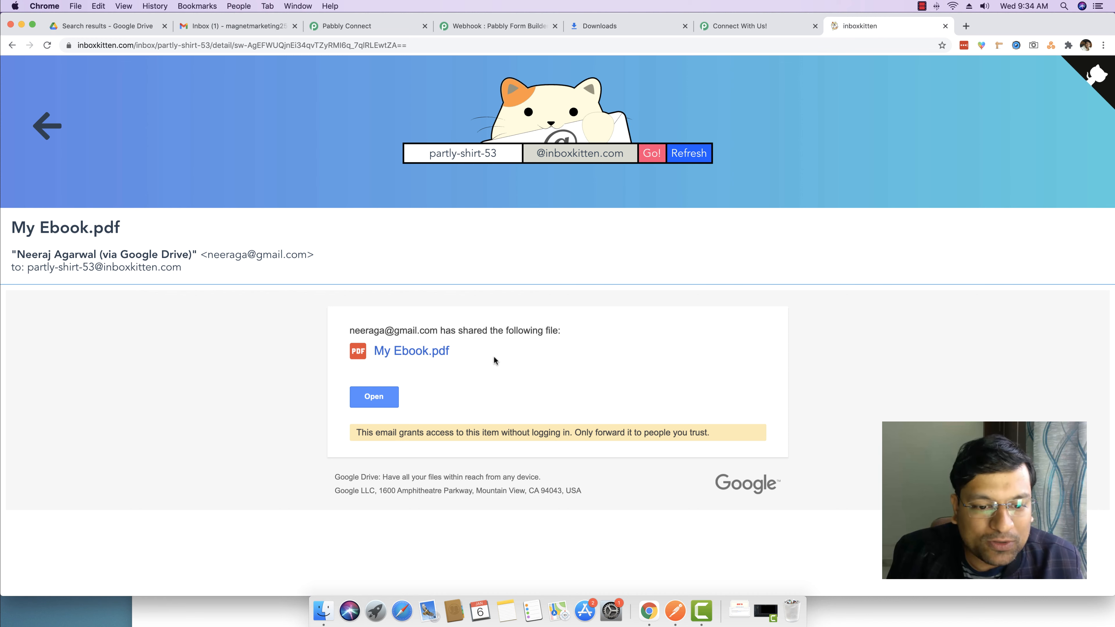
drag(356, 432, 707, 435)
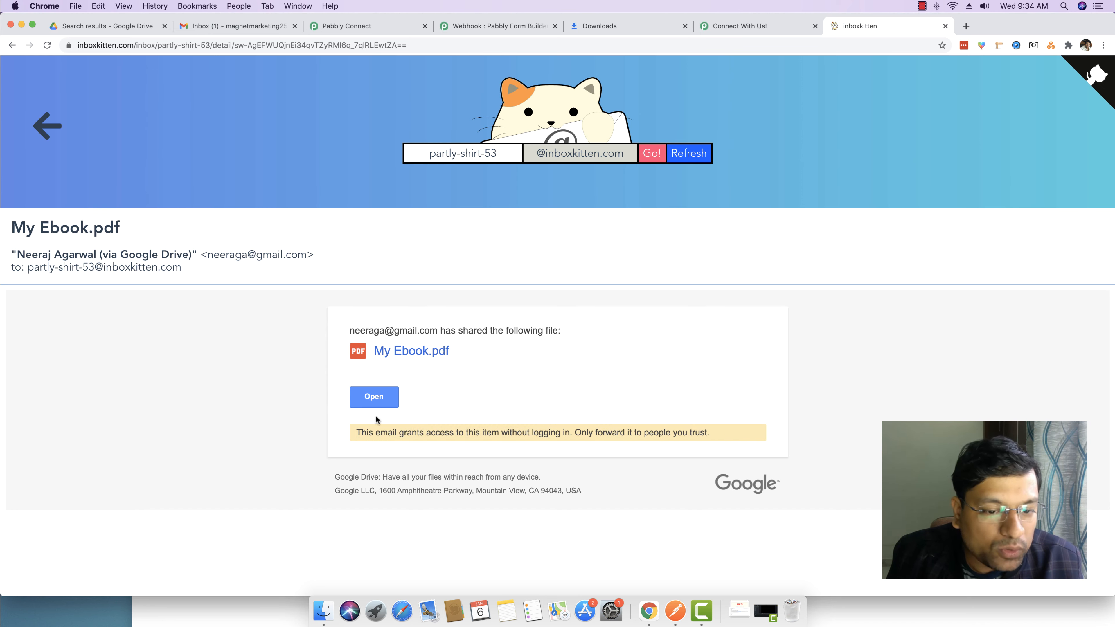
Open the shared ebook in Google Drive, look over the PDF, and return to the email
click(372, 400)
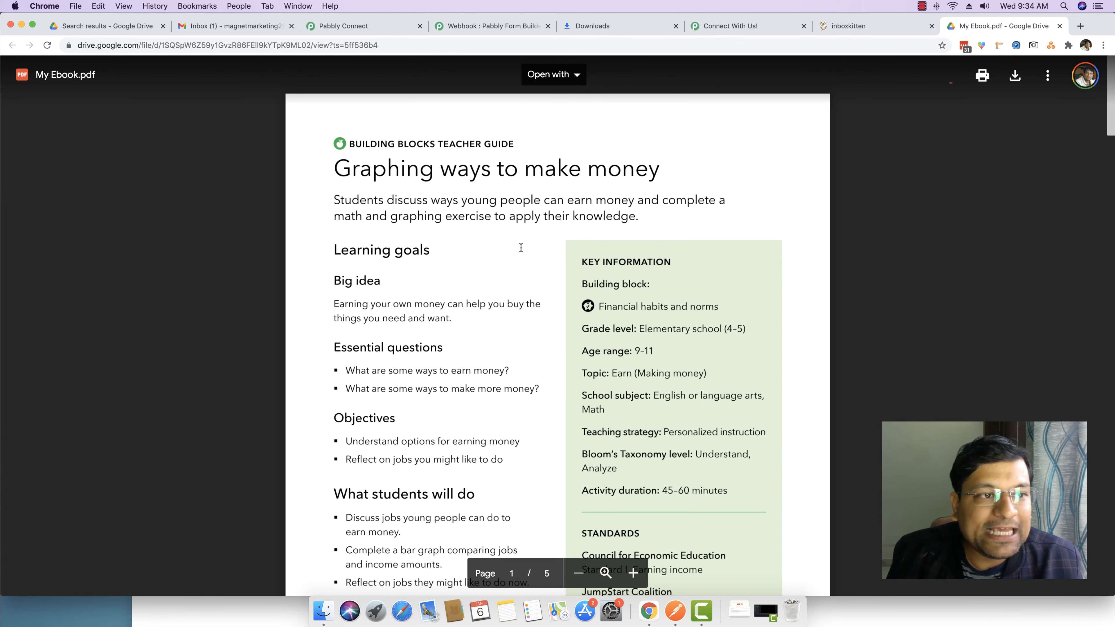
scroll(521, 247, down, 15)
scroll(521, 247, up, 5)
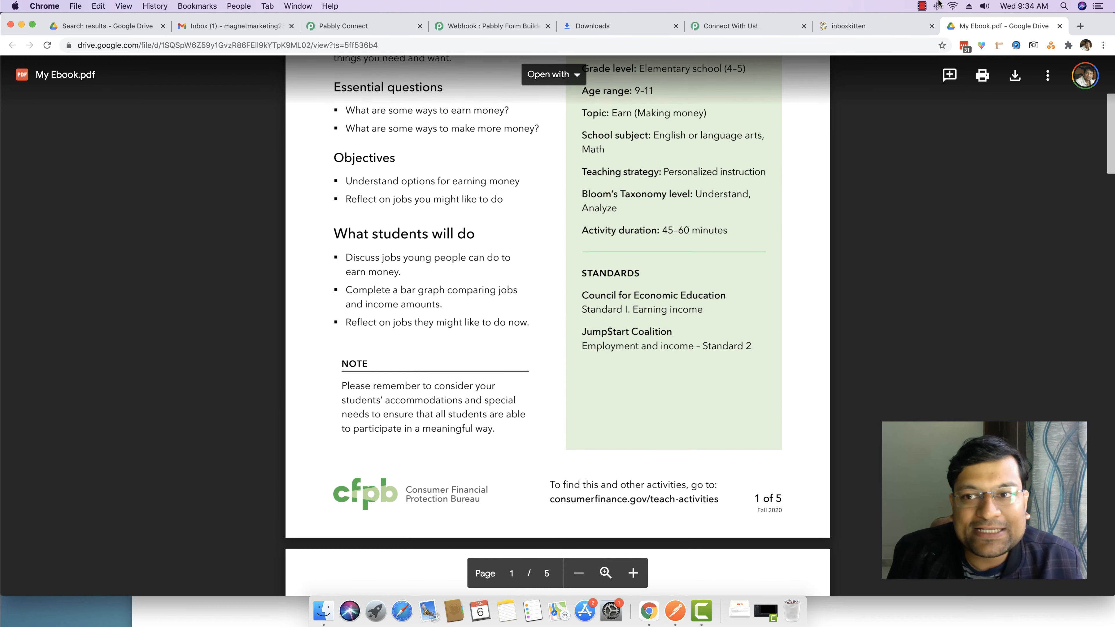
click(847, 26)
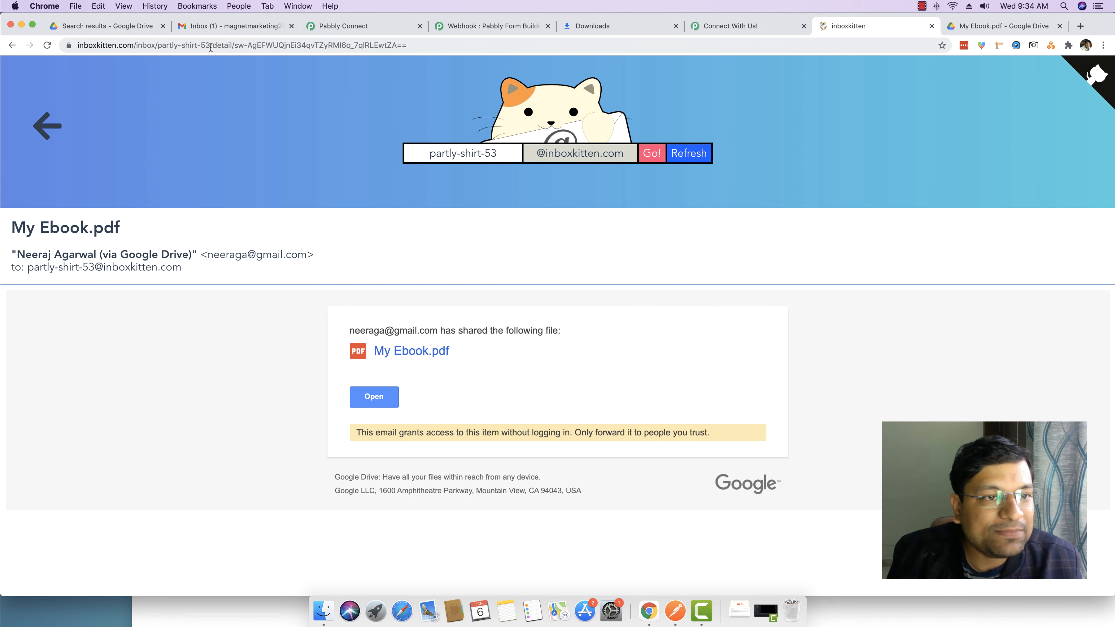
Load the copied inbox URL in an incognito window and open the My Ebook.pdf share link
drag(213, 43, 77, 44)
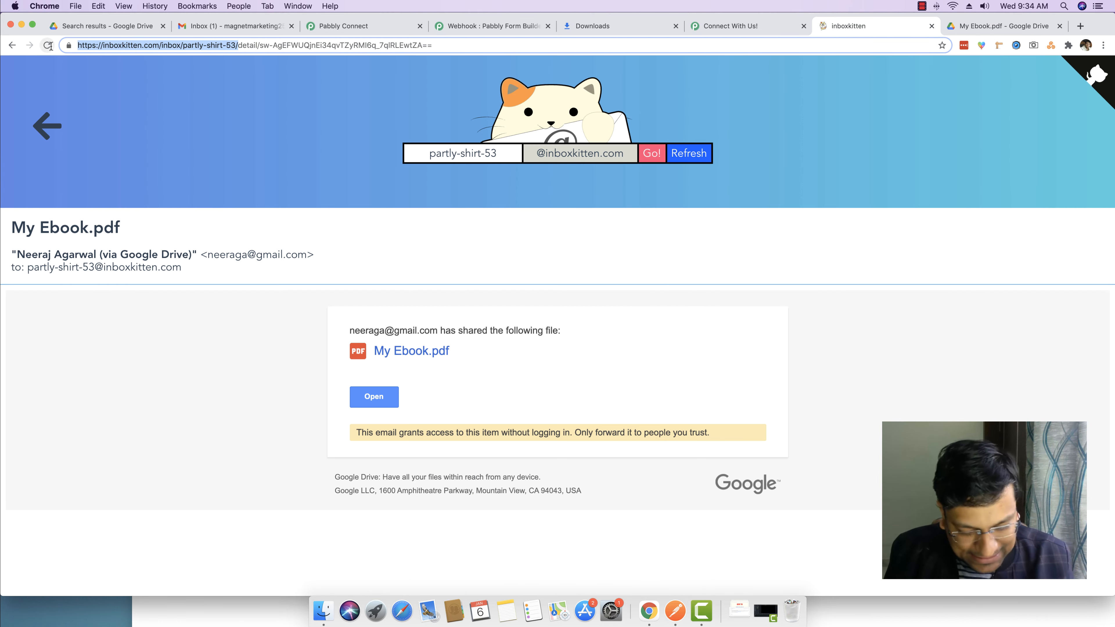
key(super+c)
click(1103, 45)
click(1005, 87)
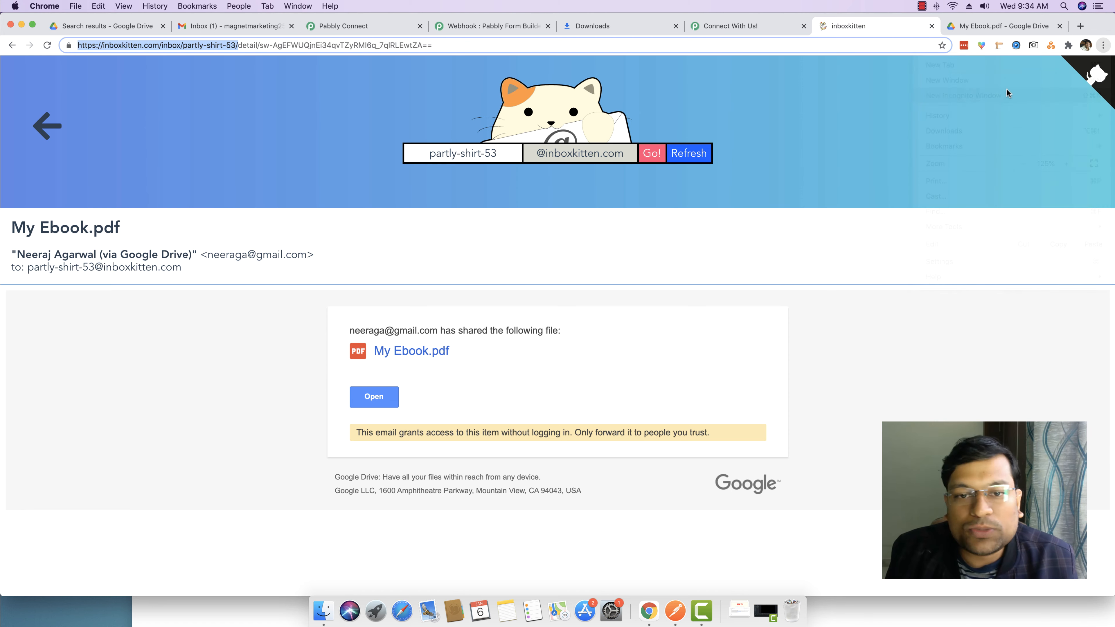
key(super+v)
key(Return)
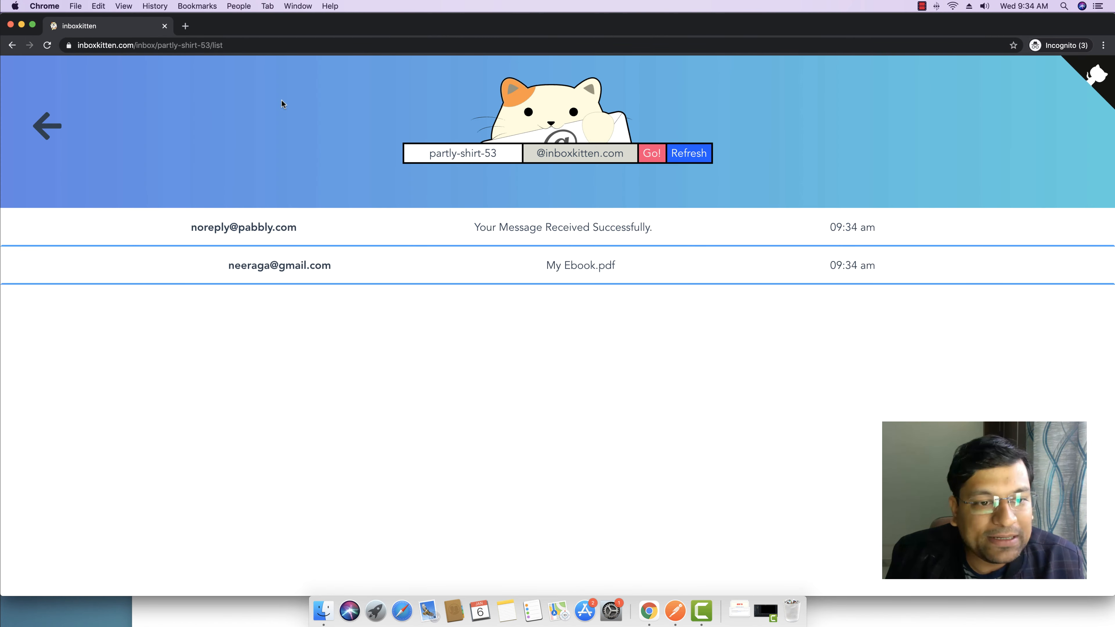
click(384, 268)
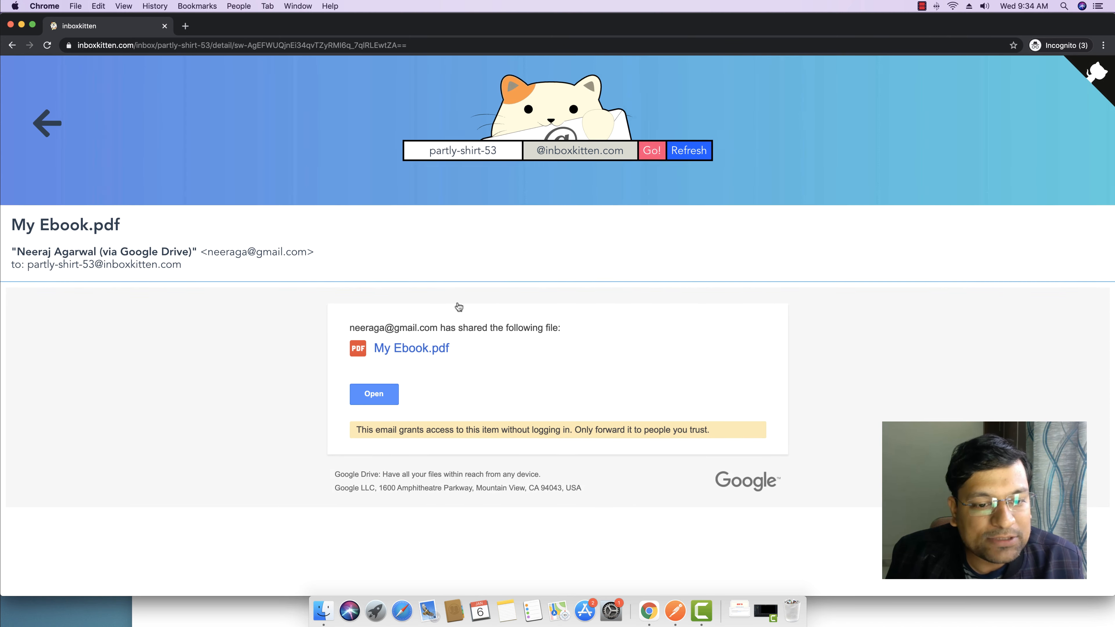
click(383, 398)
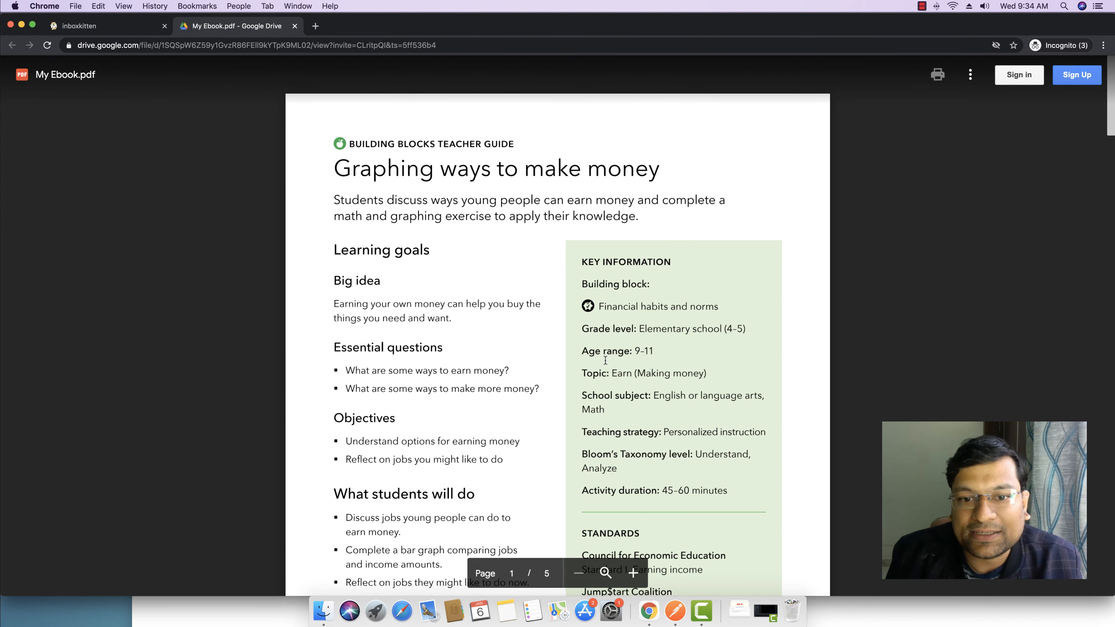
Scroll through the five-page My Ebook.pdf, then close the incognito window
scroll(697, 336, down, 1)
scroll(697, 336, down, 20)
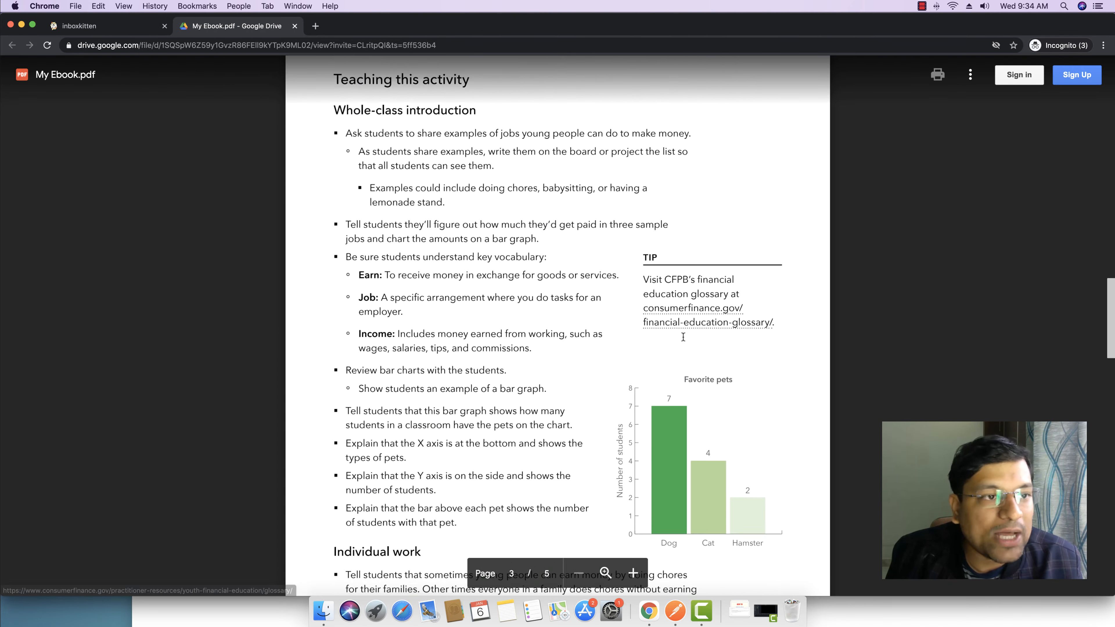
scroll(682, 337, down, 10)
scroll(683, 337, up, 20)
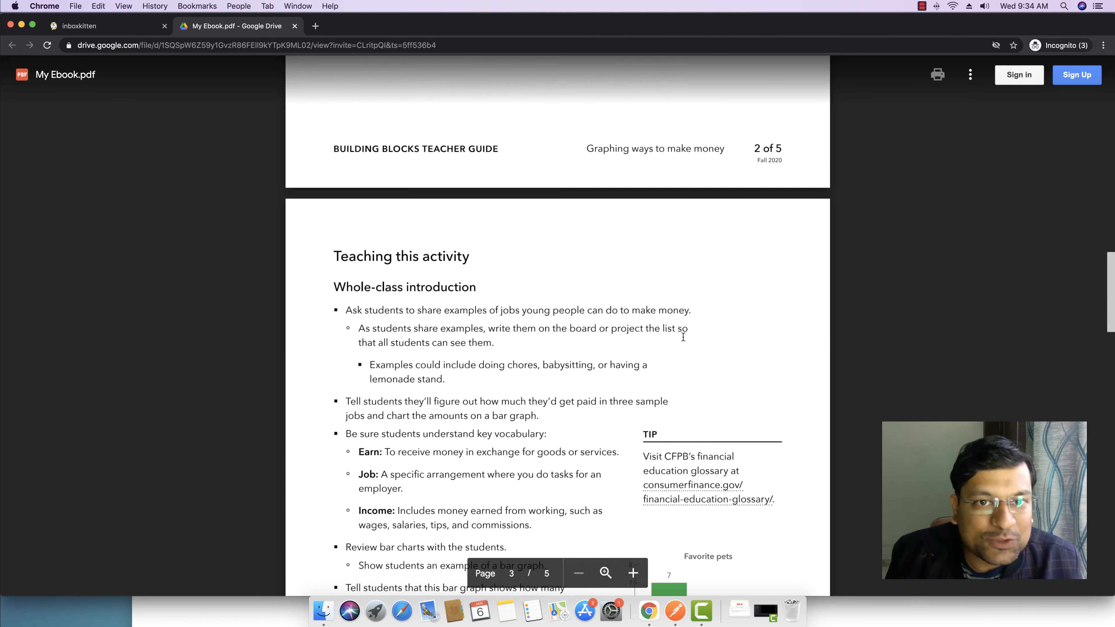
scroll(663, 335, up, 4)
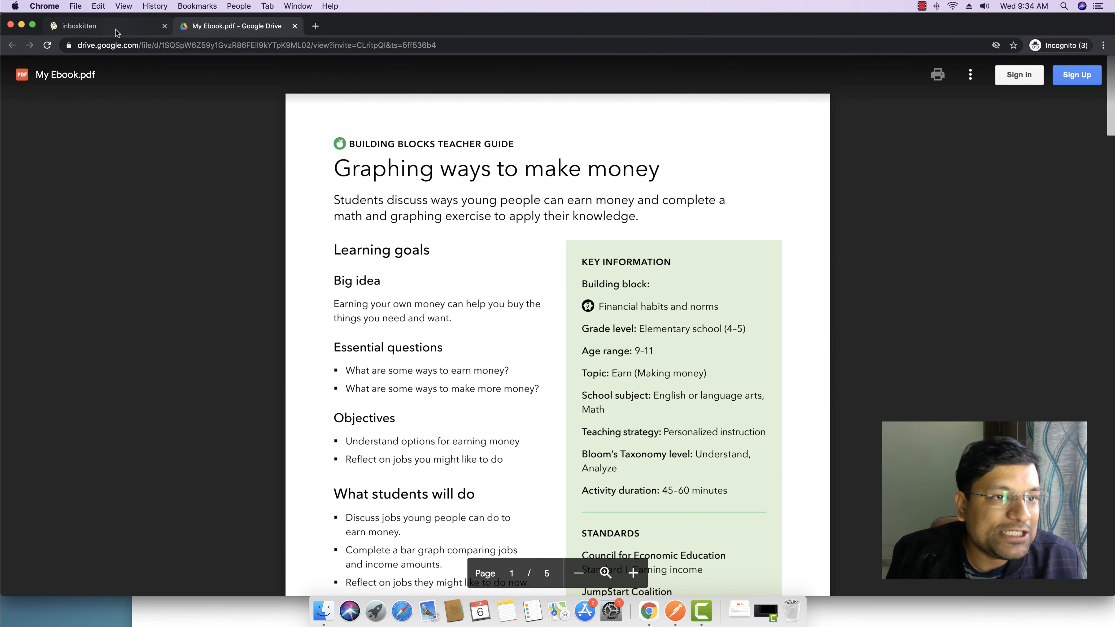
click(10, 25)
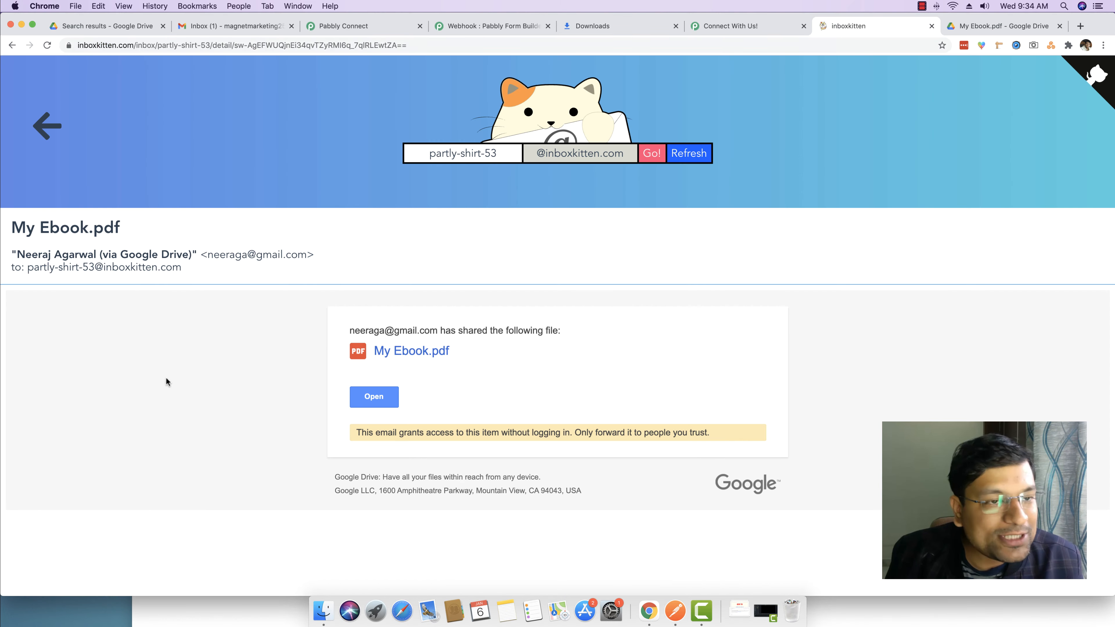
Check the Webhook tab, then show the workflow's New Form Submission trigger and Share a File action
click(363, 25)
click(475, 24)
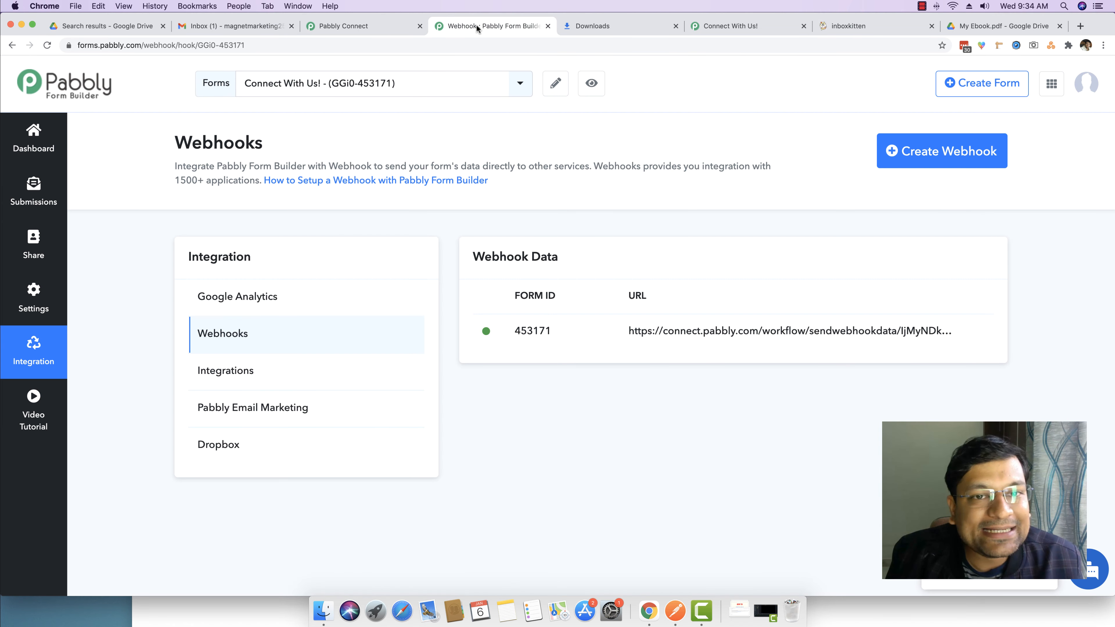
click(365, 27)
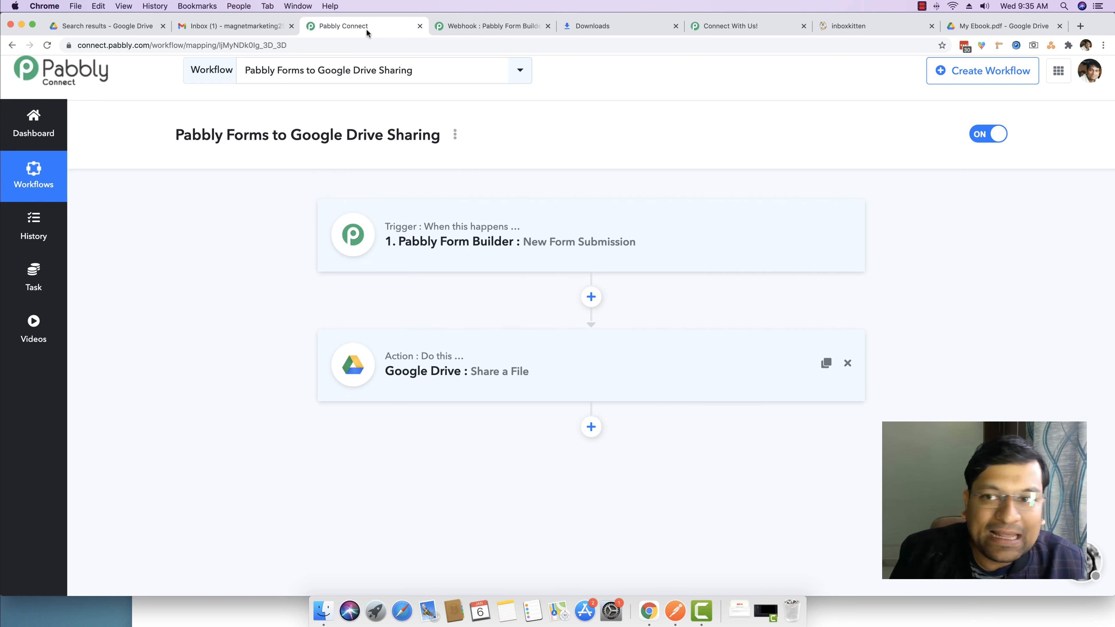
scroll(858, 117, up, 1)
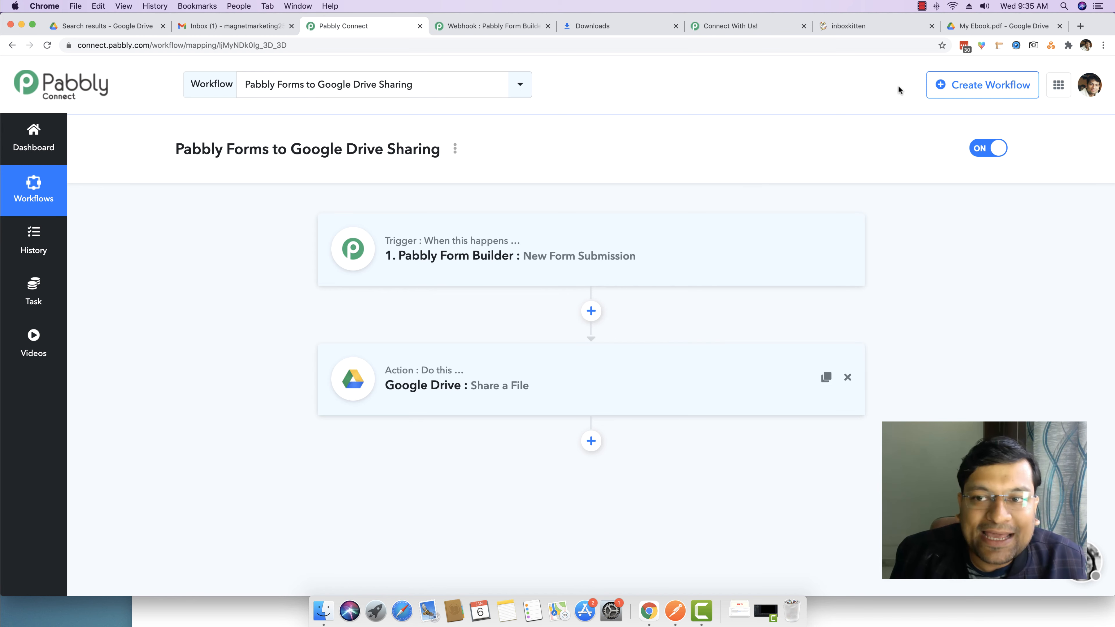
click(921, 9)
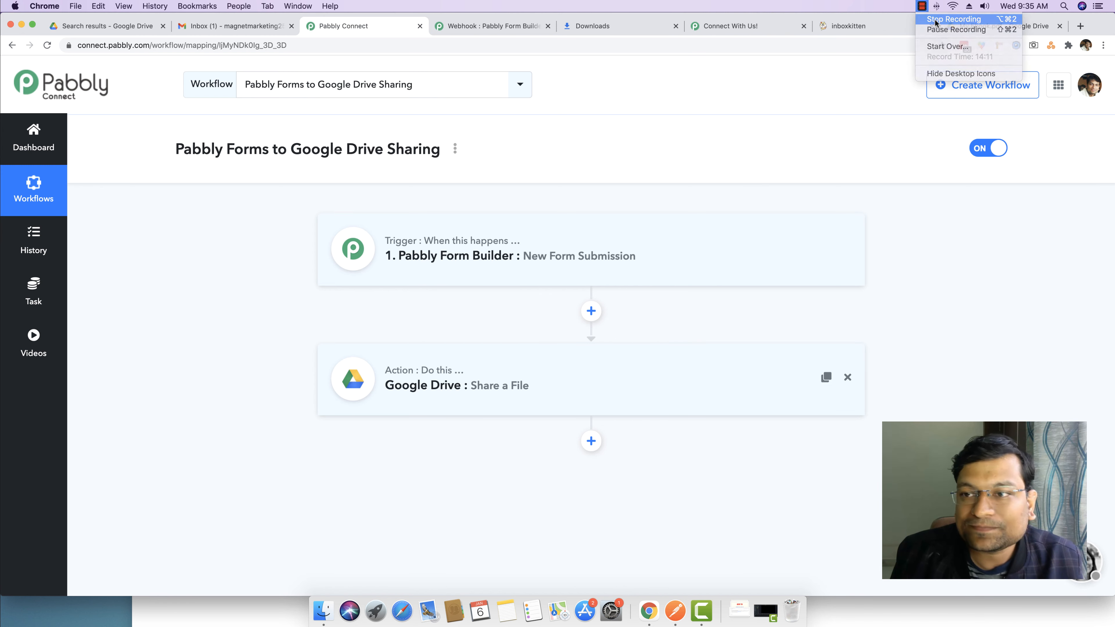